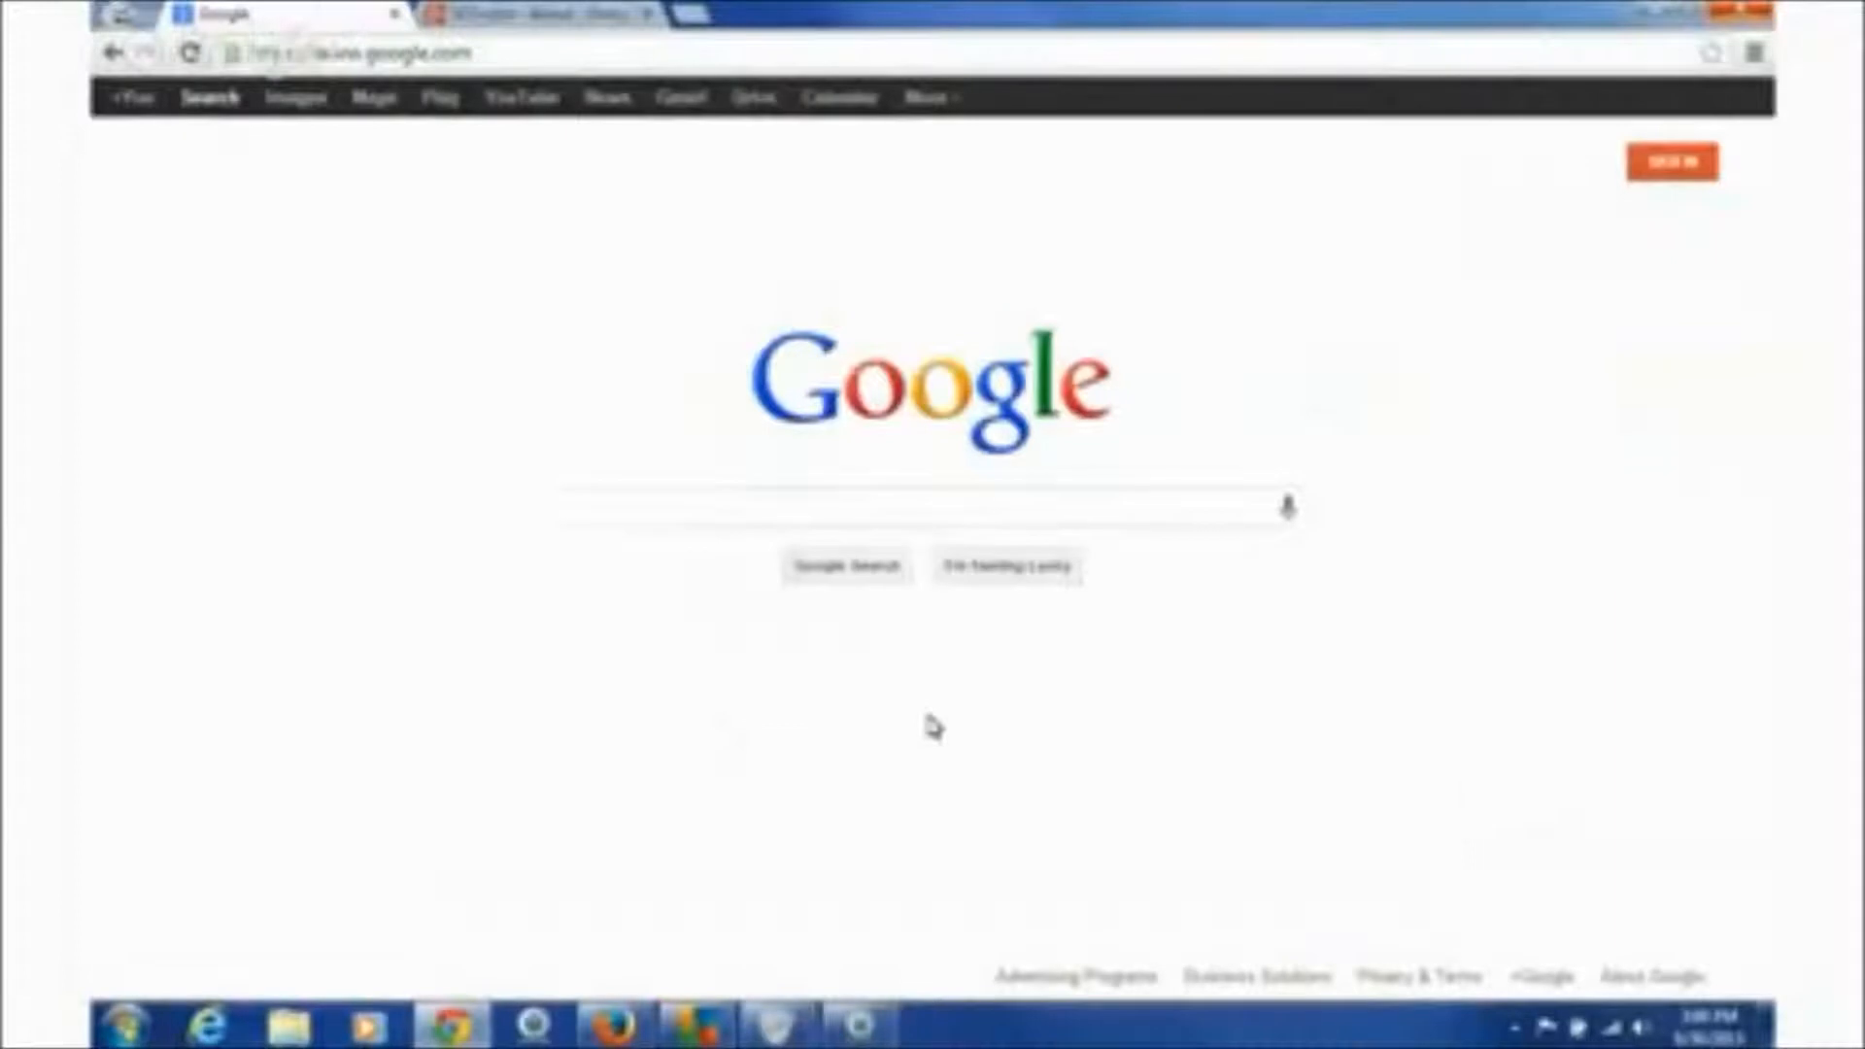
# - Enter a Google search for 'facebook' to bring up the Facebook results
pyautogui.click(858, 500)
pyautogui.write('faceb')
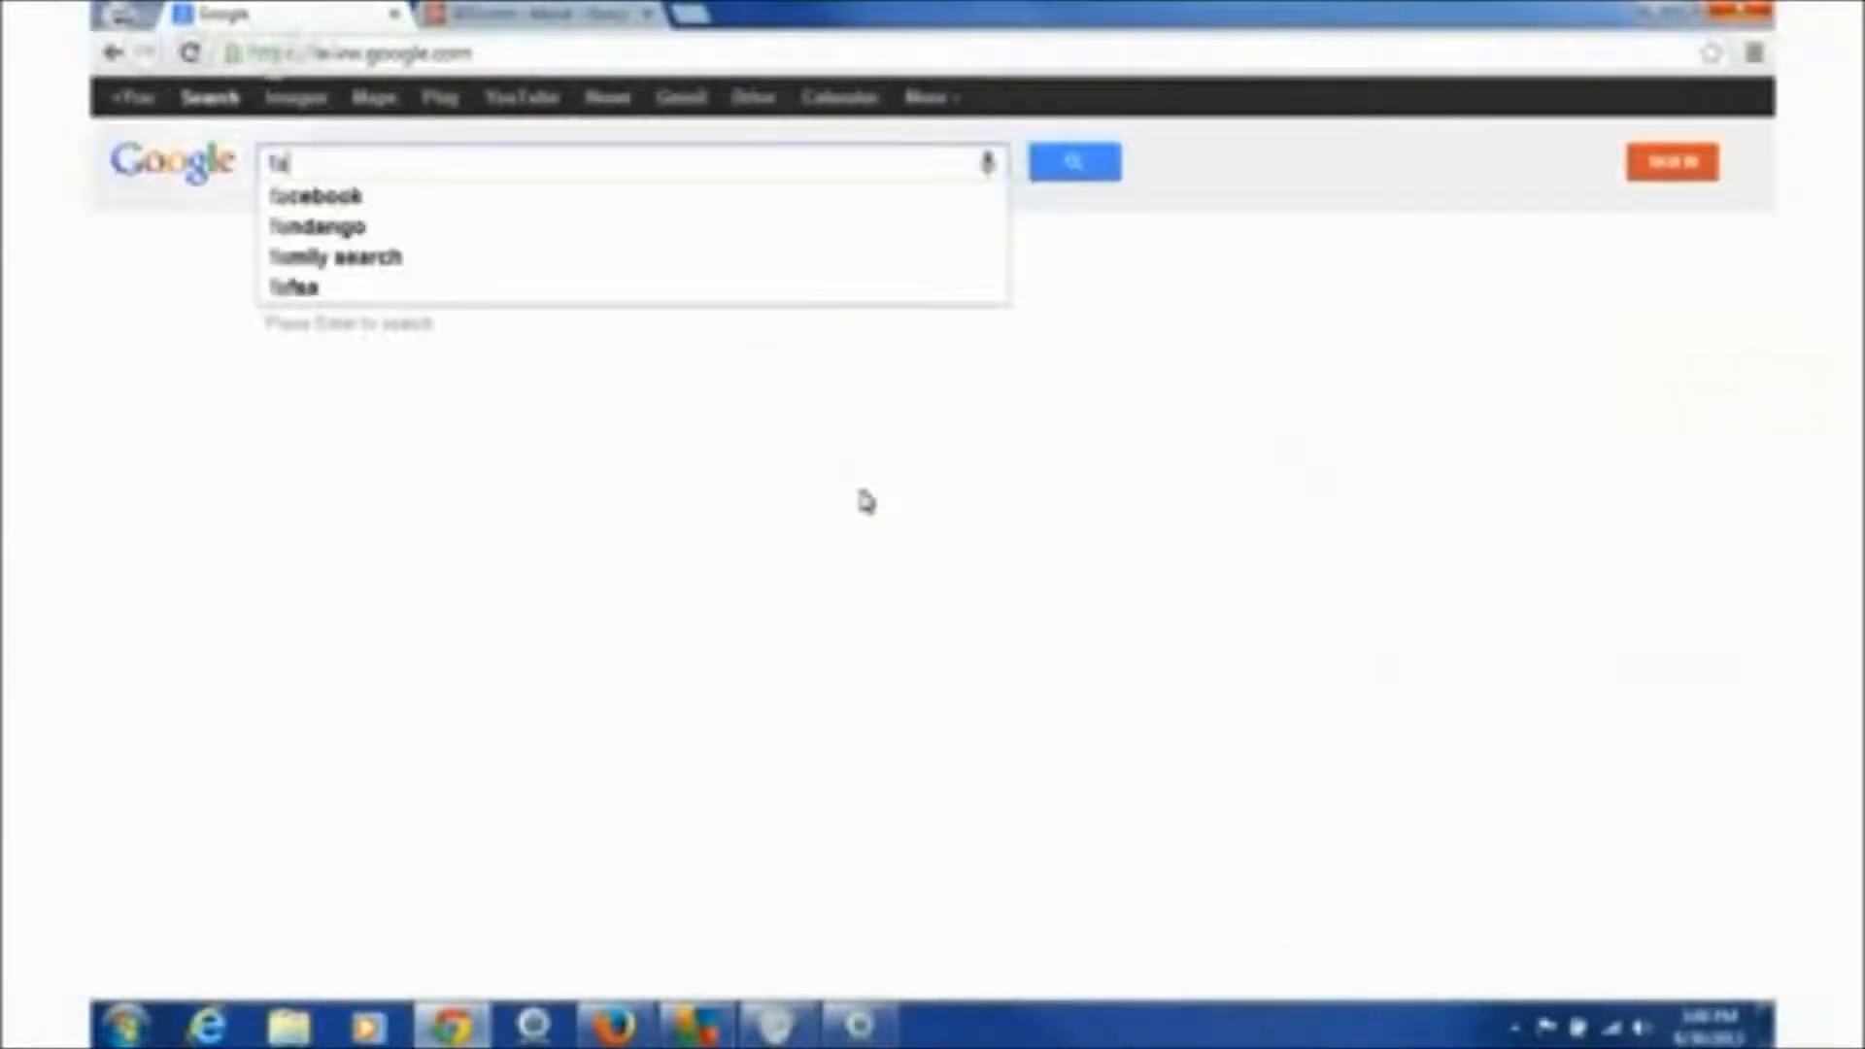
pyautogui.press('BackSpace')
# - Open the 'Welcome to Facebook' result to reach the logged-in news feed, leaving the search empty
pyautogui.click(575, 342)
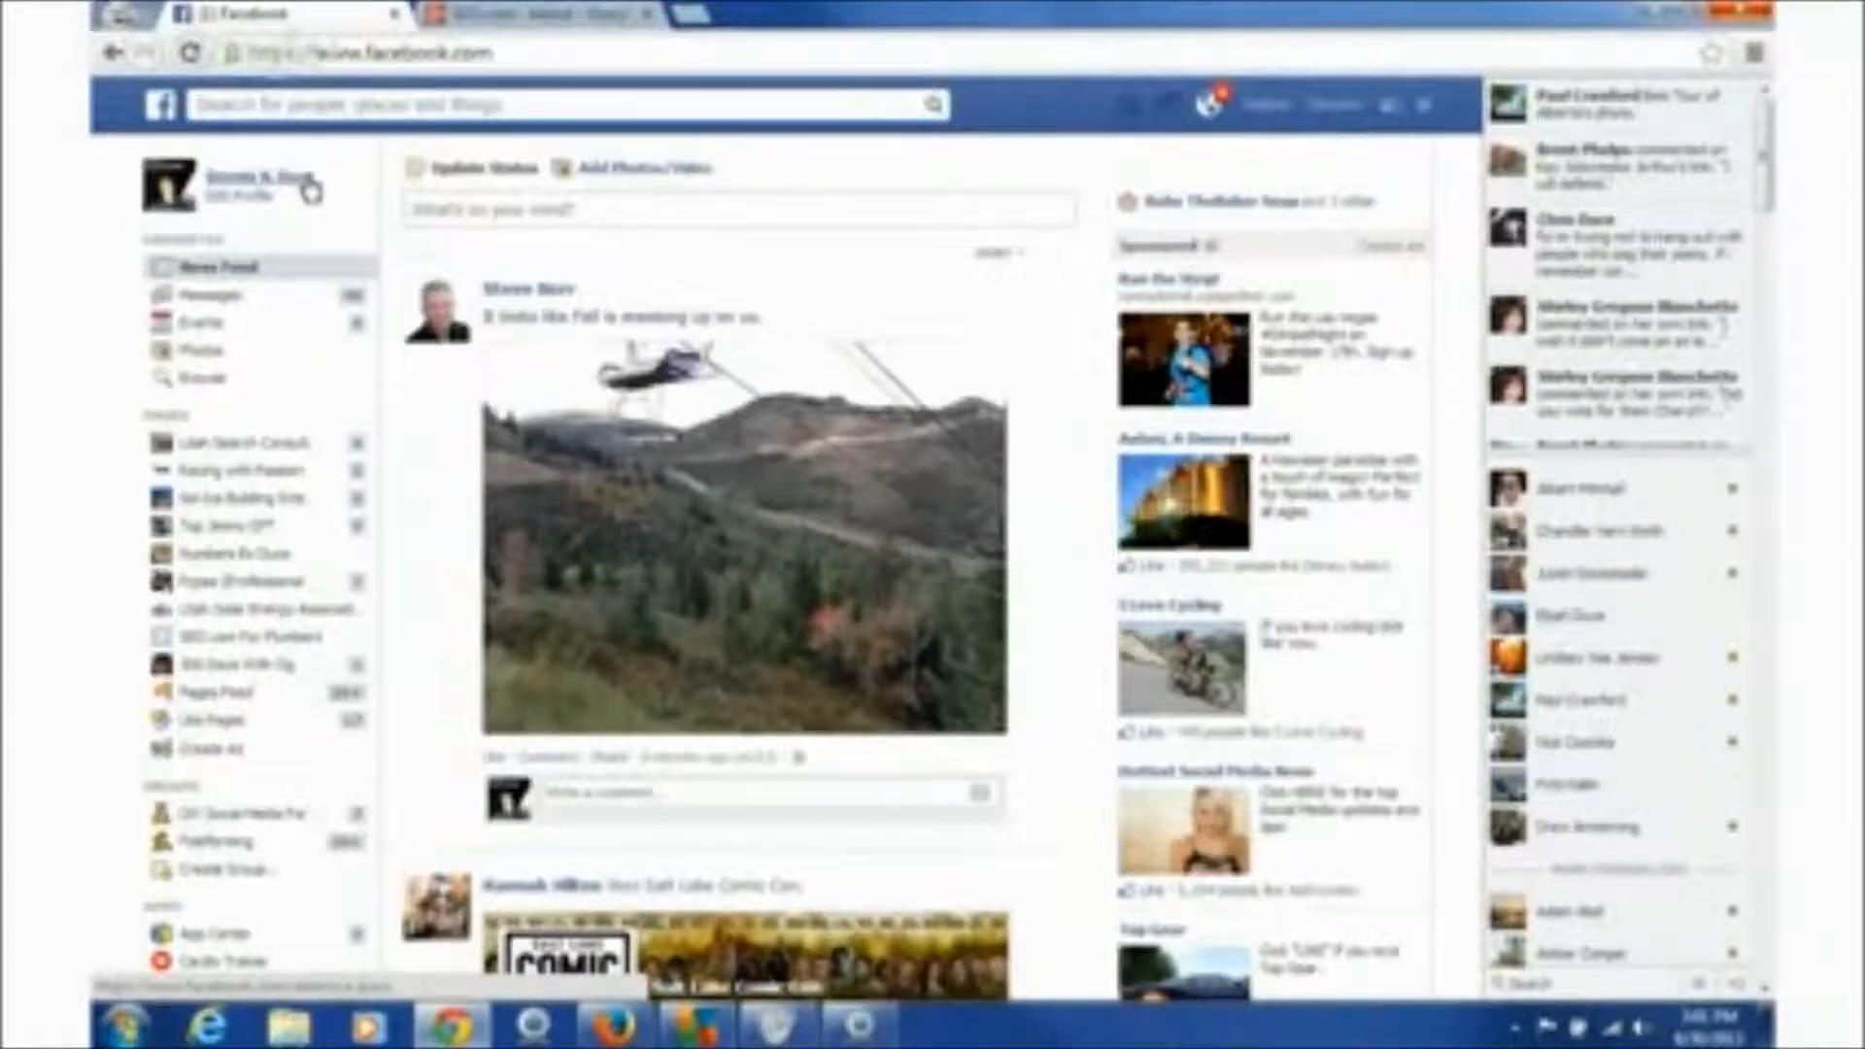
pyautogui.click(442, 109)
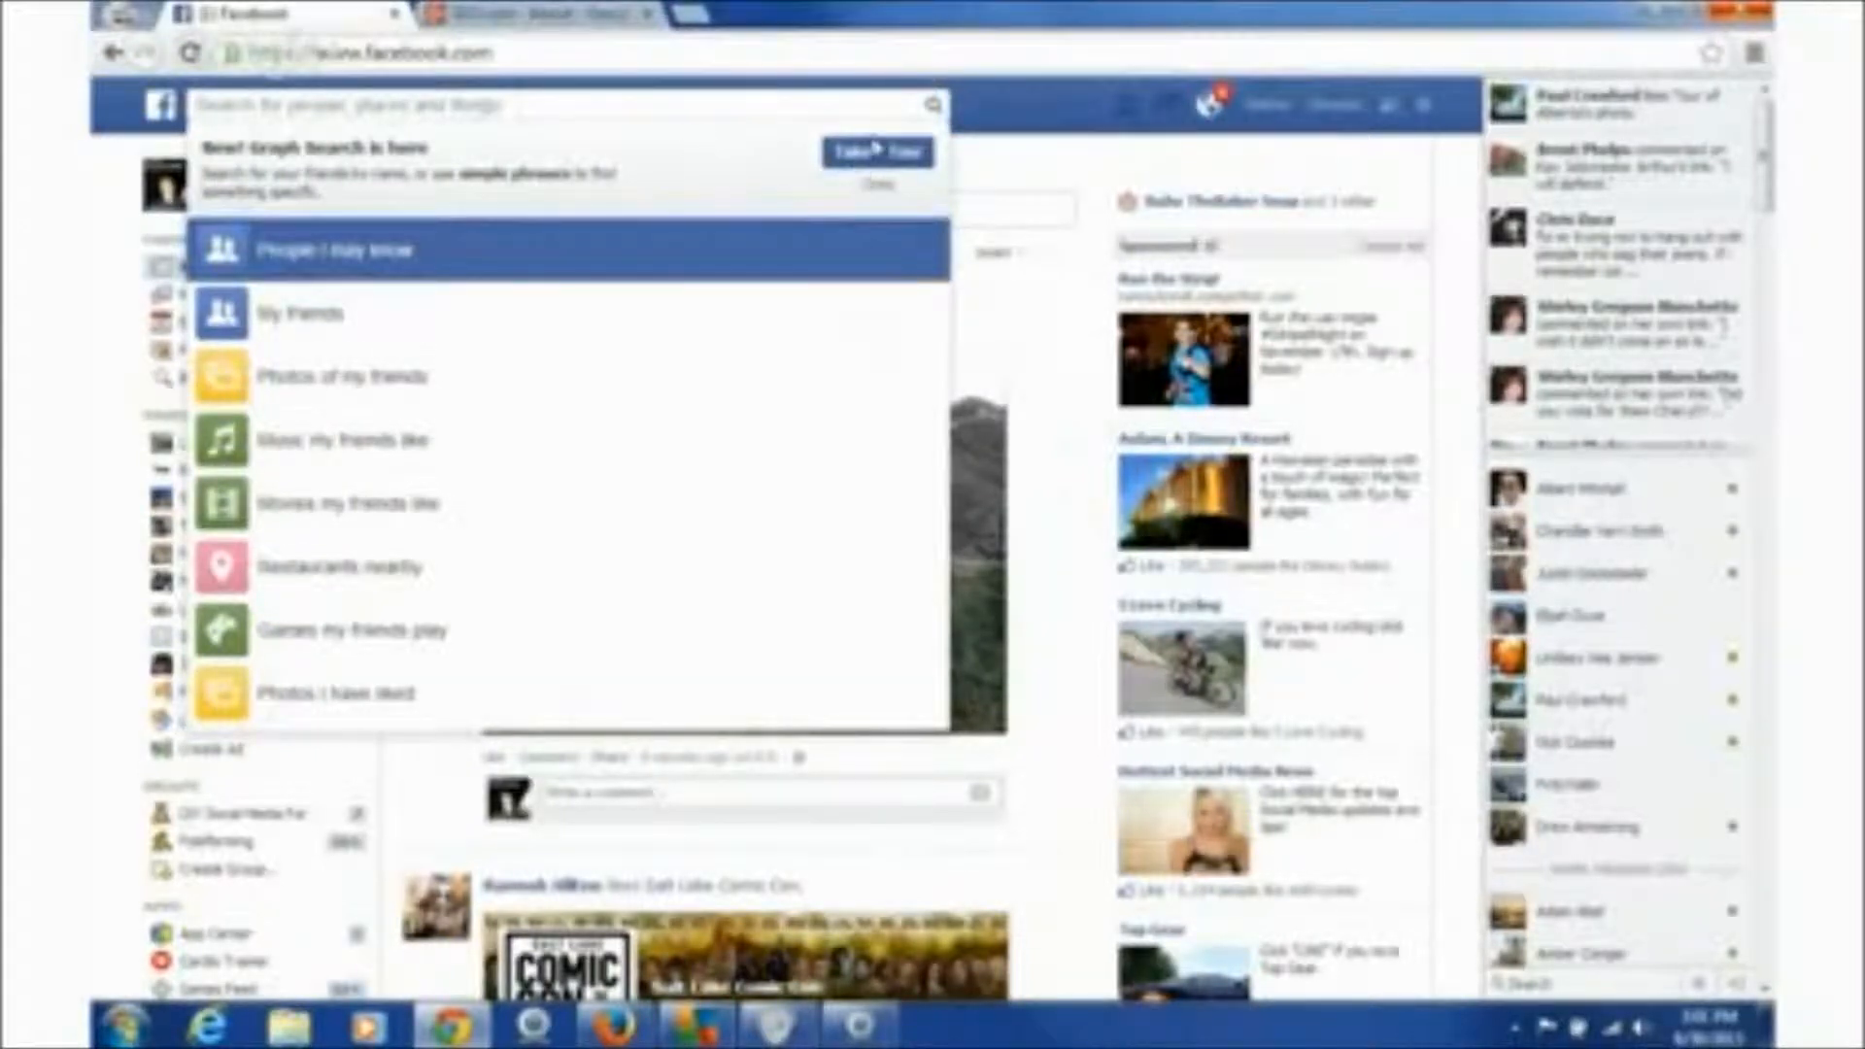
pyautogui.click(1015, 115)
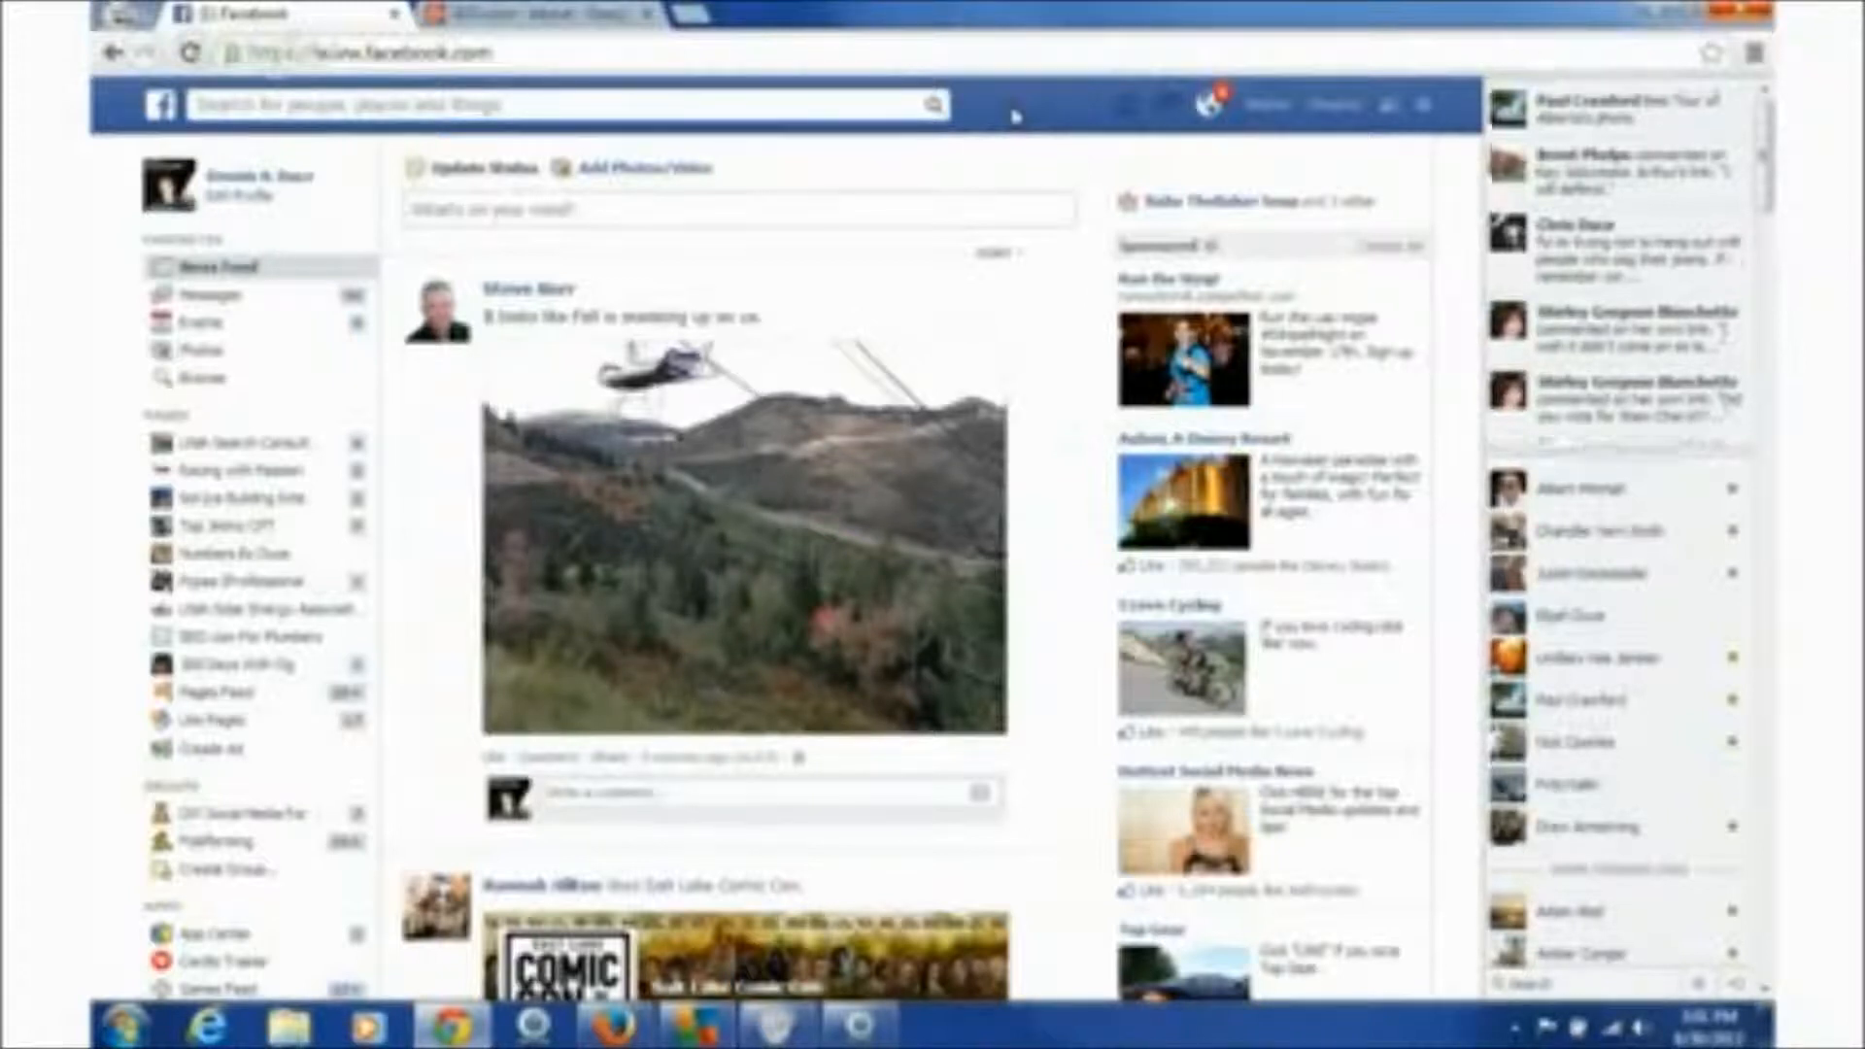
# - Search Facebook for 'seo com' and open the SEO.com business Page
pyautogui.click(583, 107)
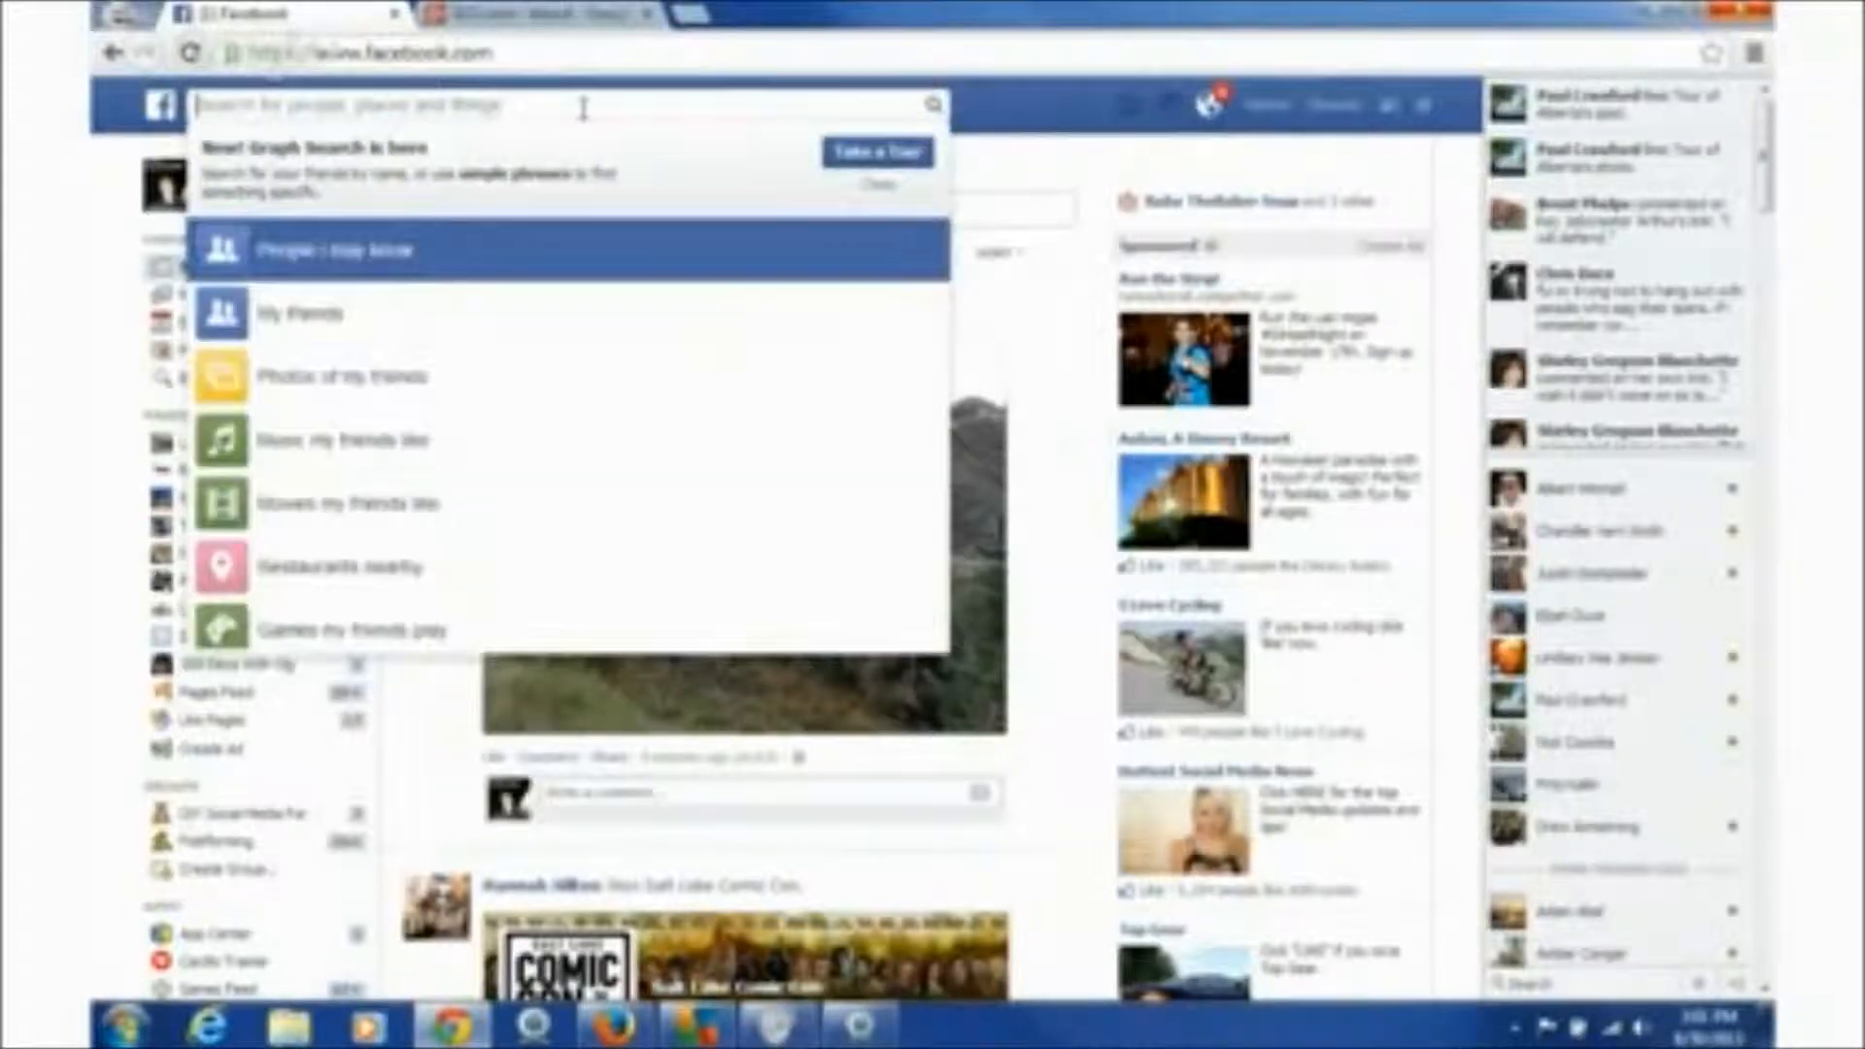
pyautogui.write('seo c')
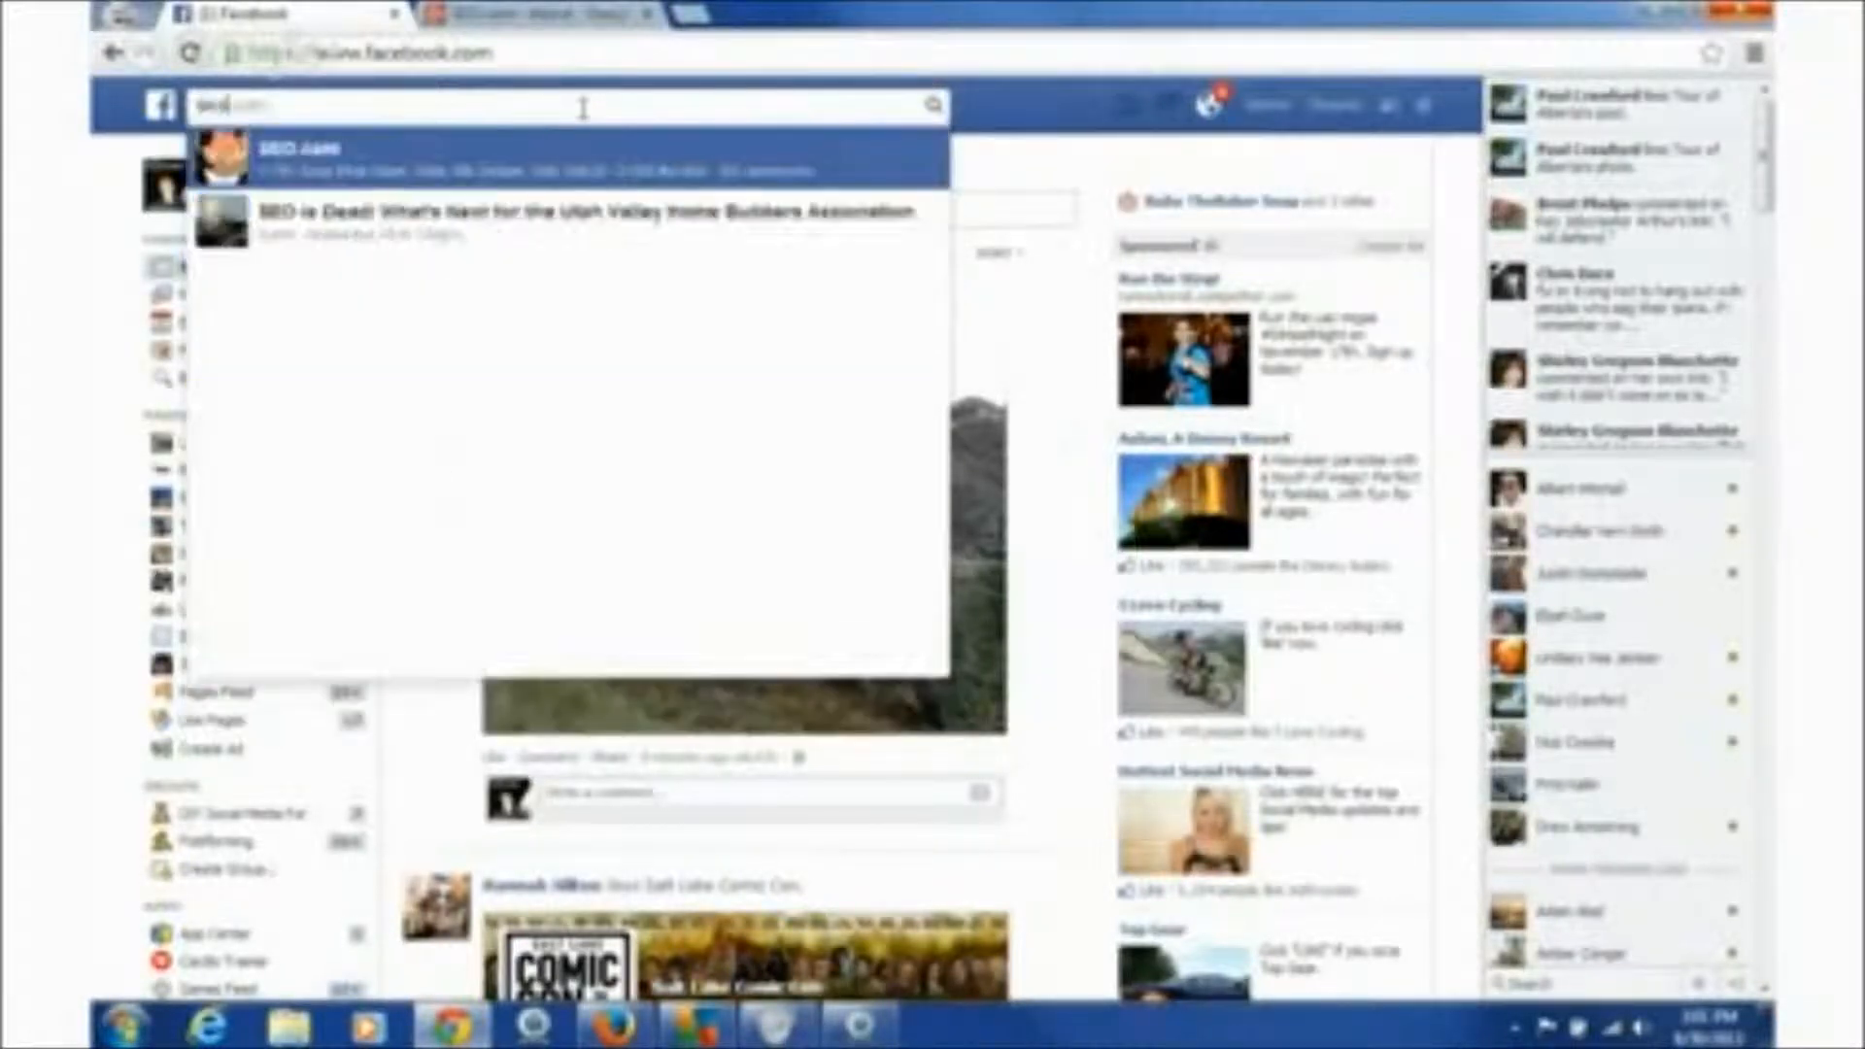
pyautogui.write('om')
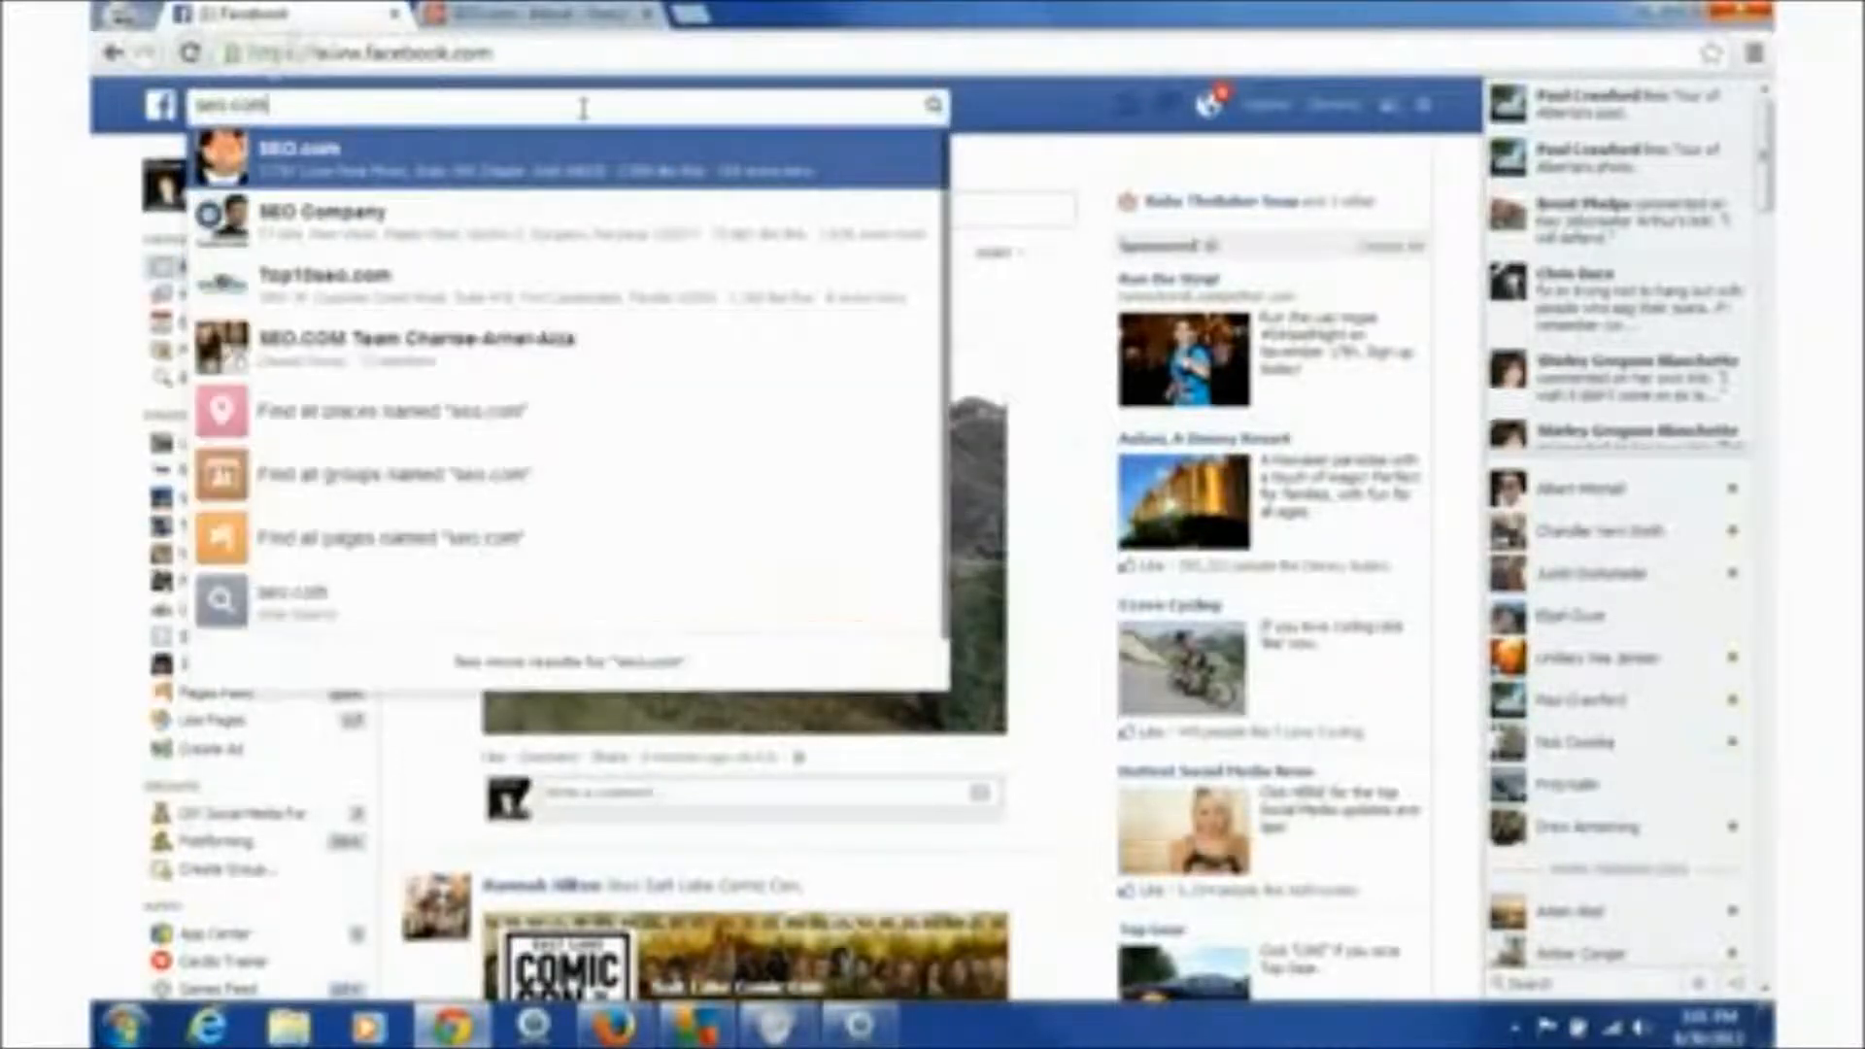
pyautogui.click(586, 167)
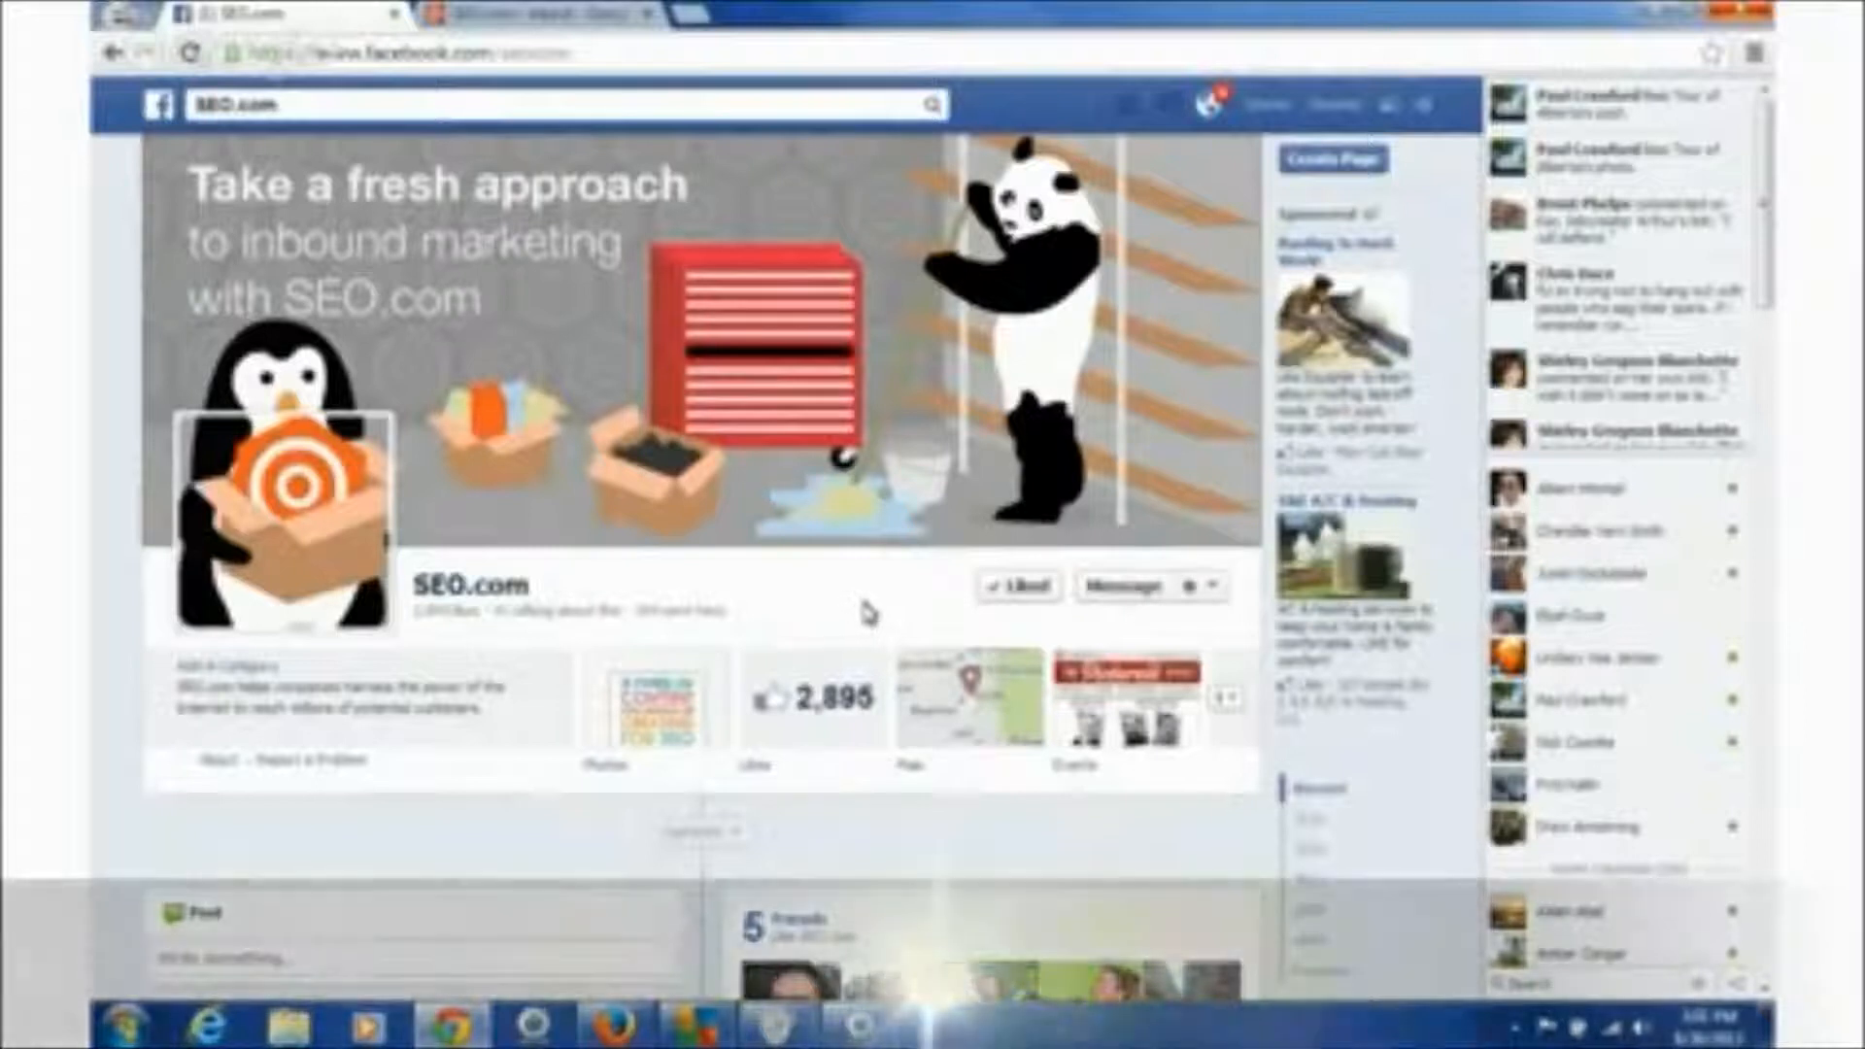
pyautogui.moveTo(1049, 592)
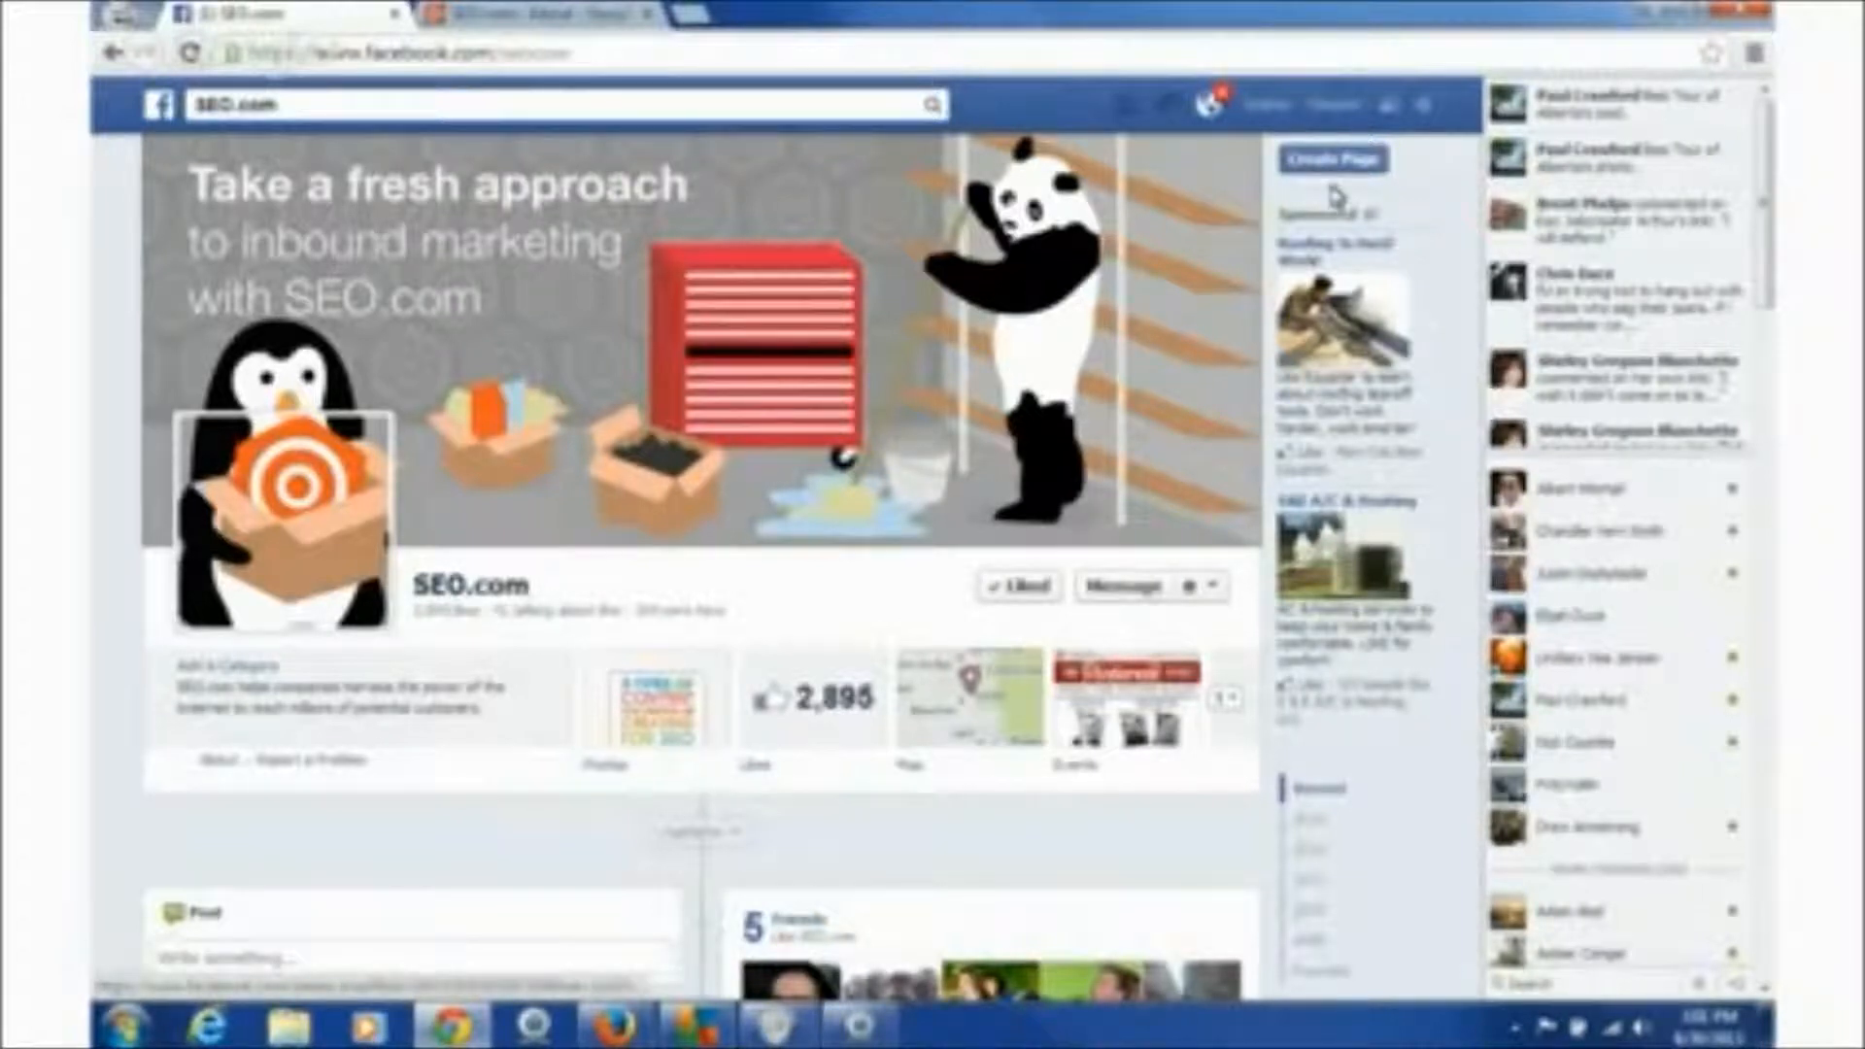
# - Start a new Page and preview the Local Business, Company and Brand or Product category lists
pyautogui.click(1356, 171)
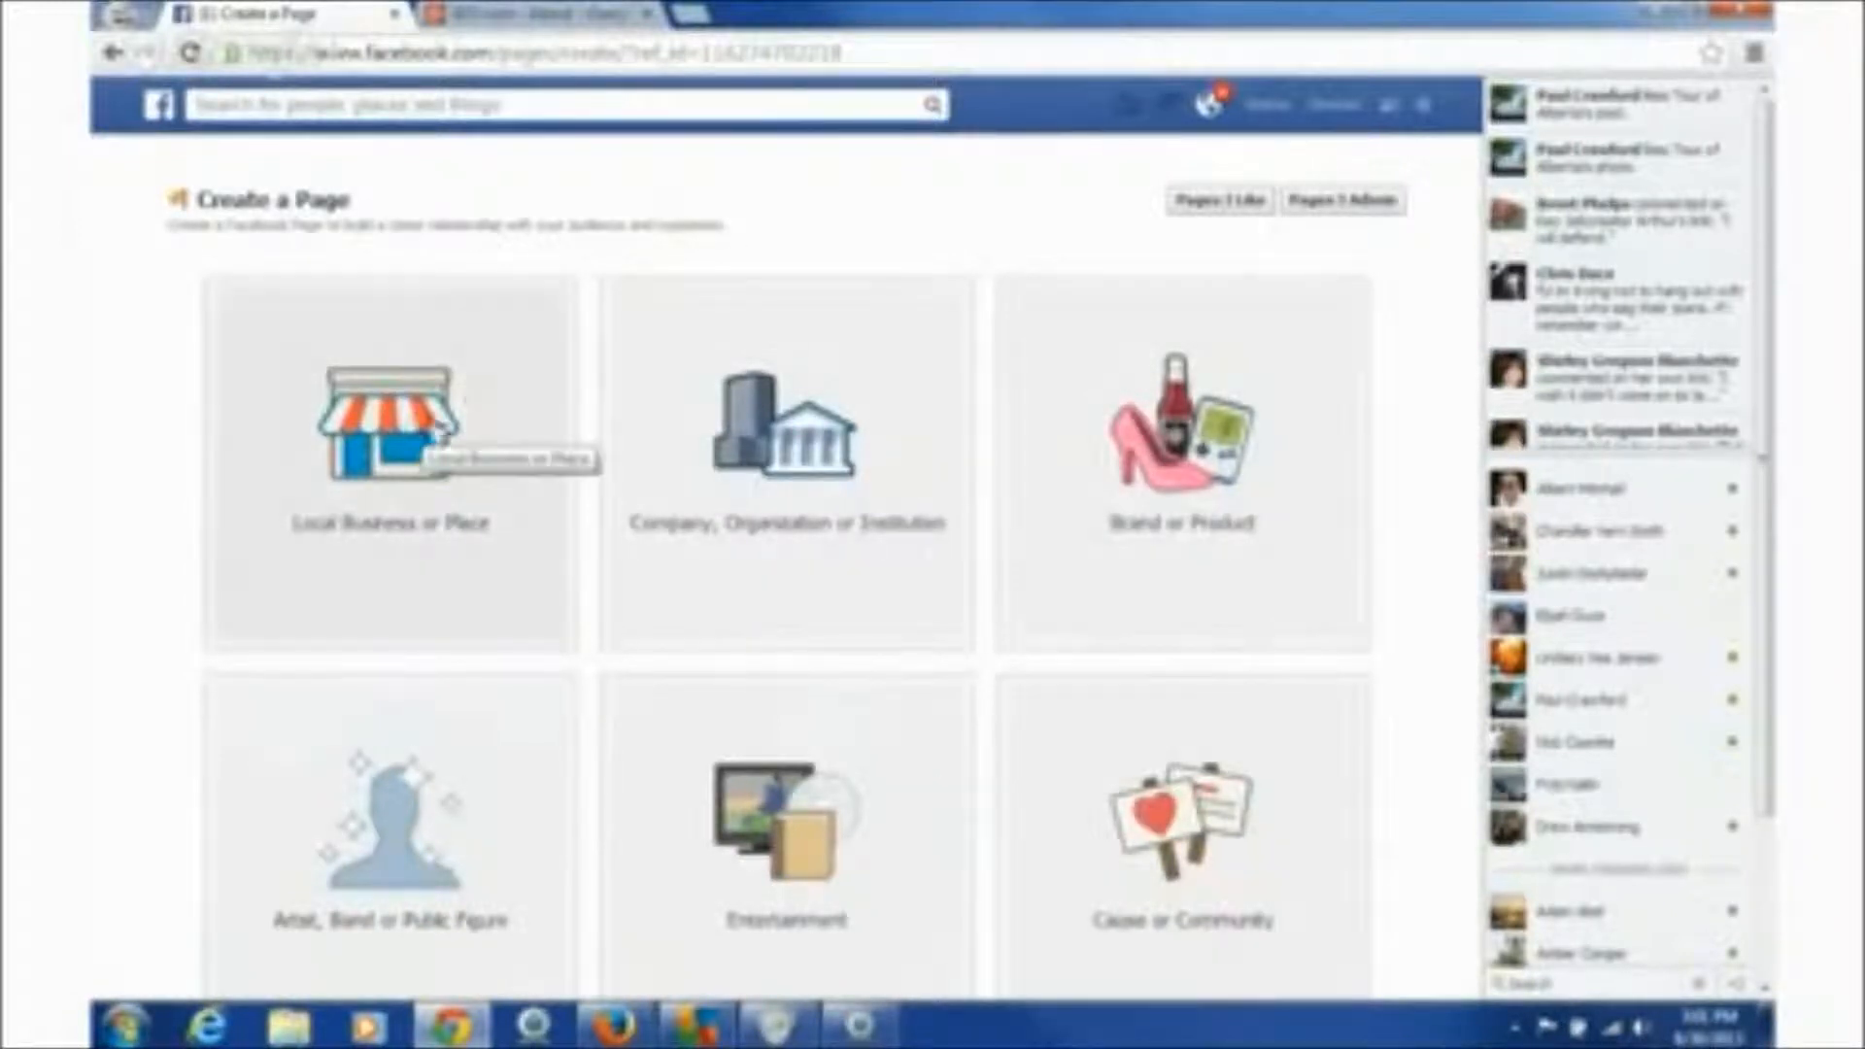
pyautogui.click(457, 452)
pyautogui.click(541, 369)
pyautogui.click(541, 374)
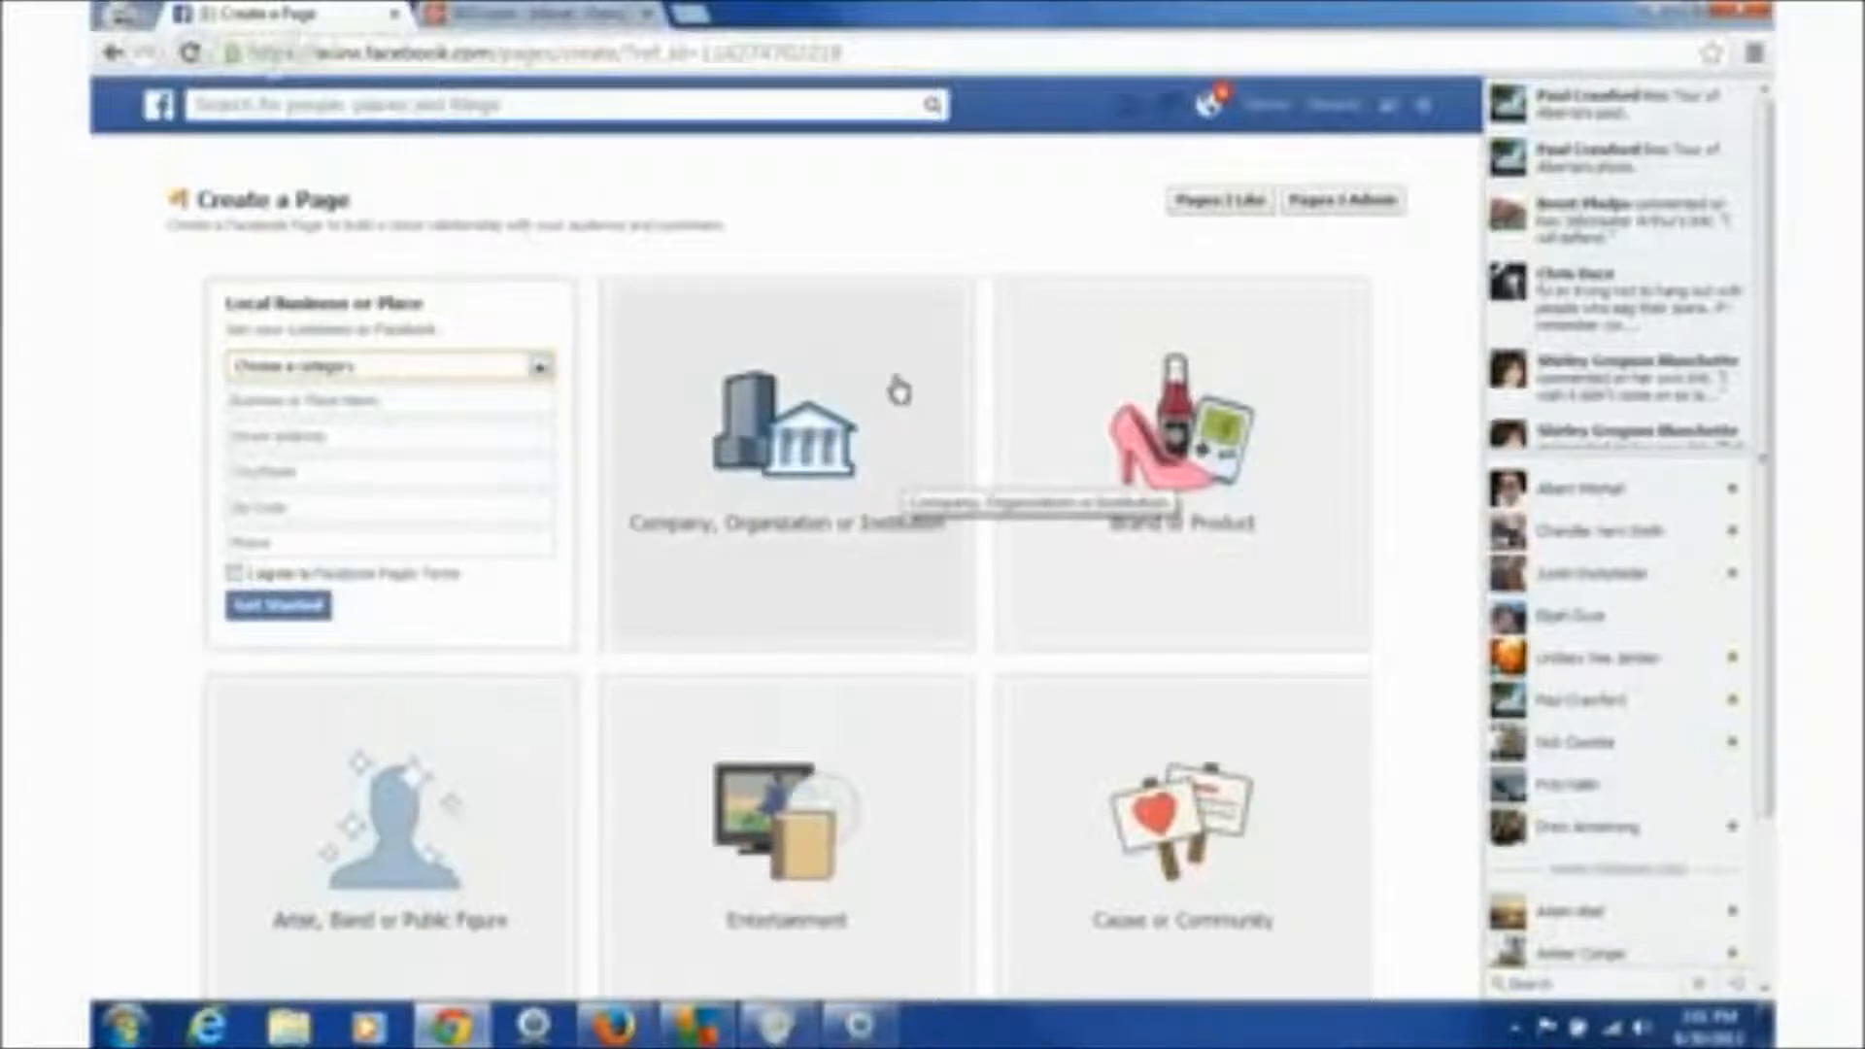
pyautogui.click(895, 388)
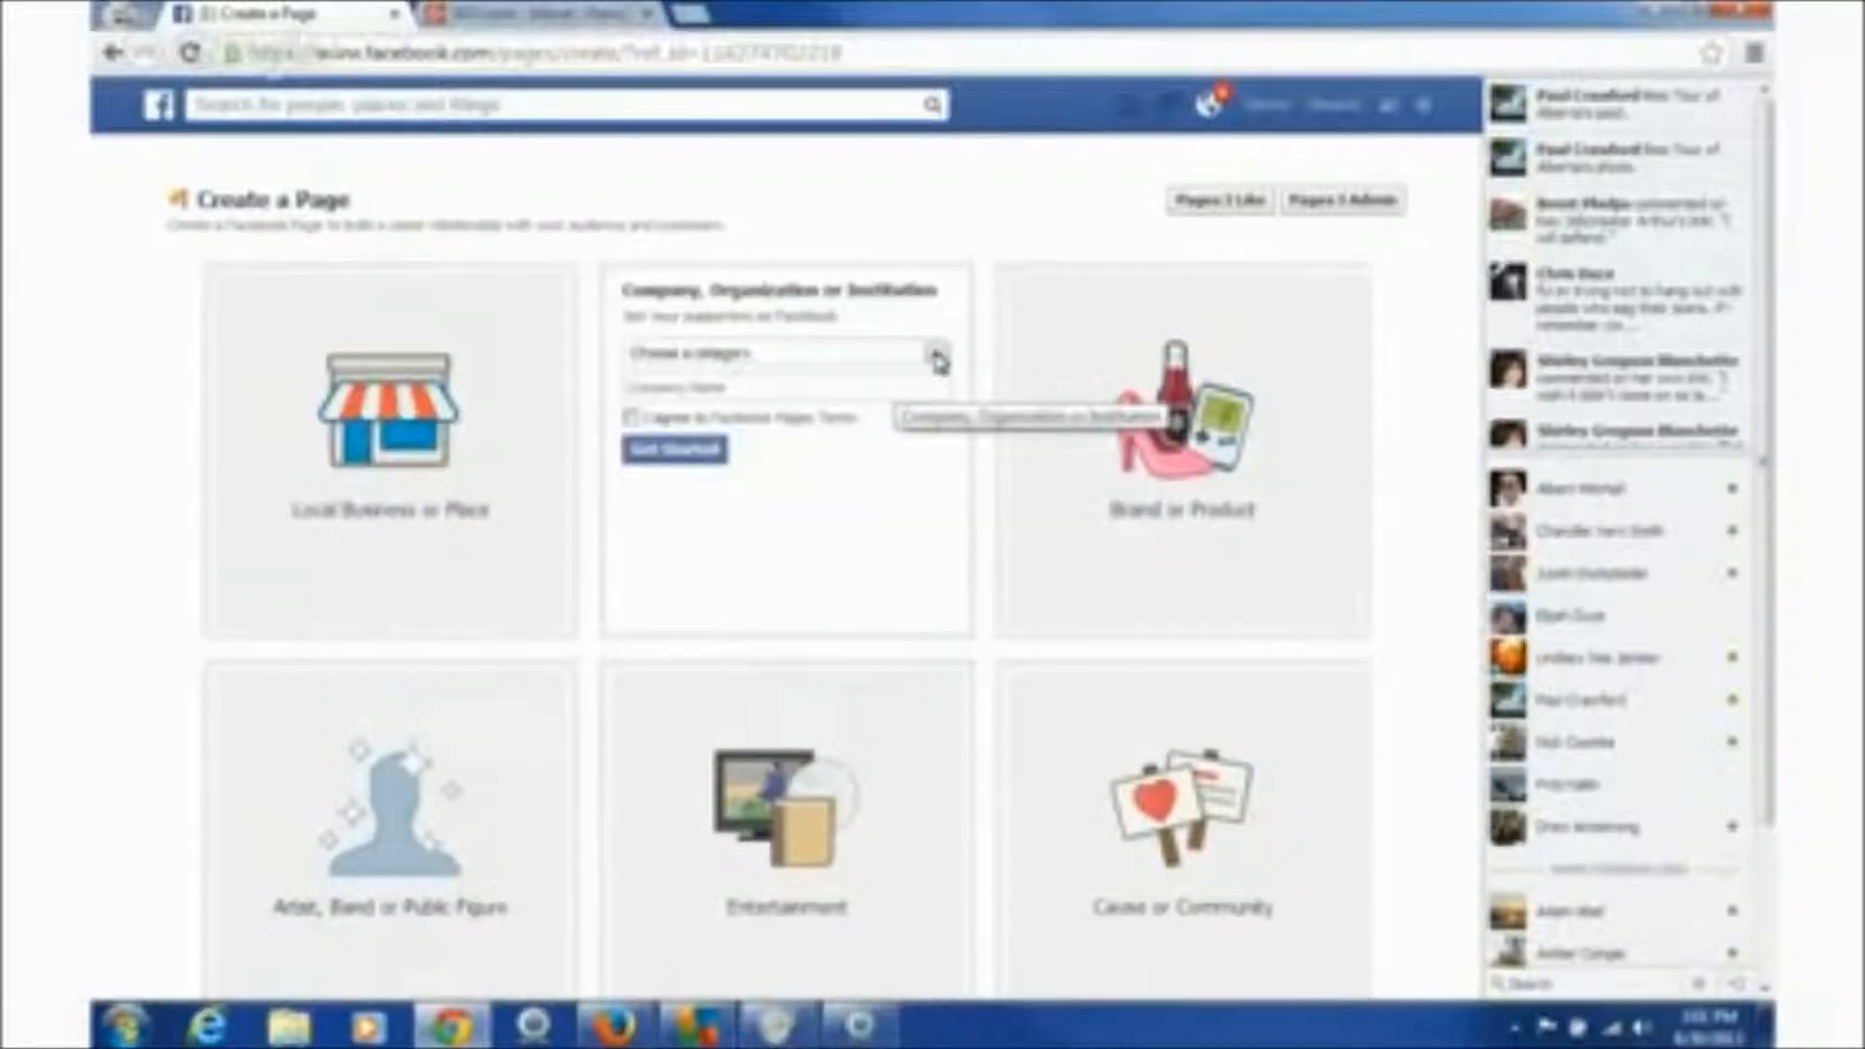
pyautogui.click(937, 361)
pyautogui.click(938, 359)
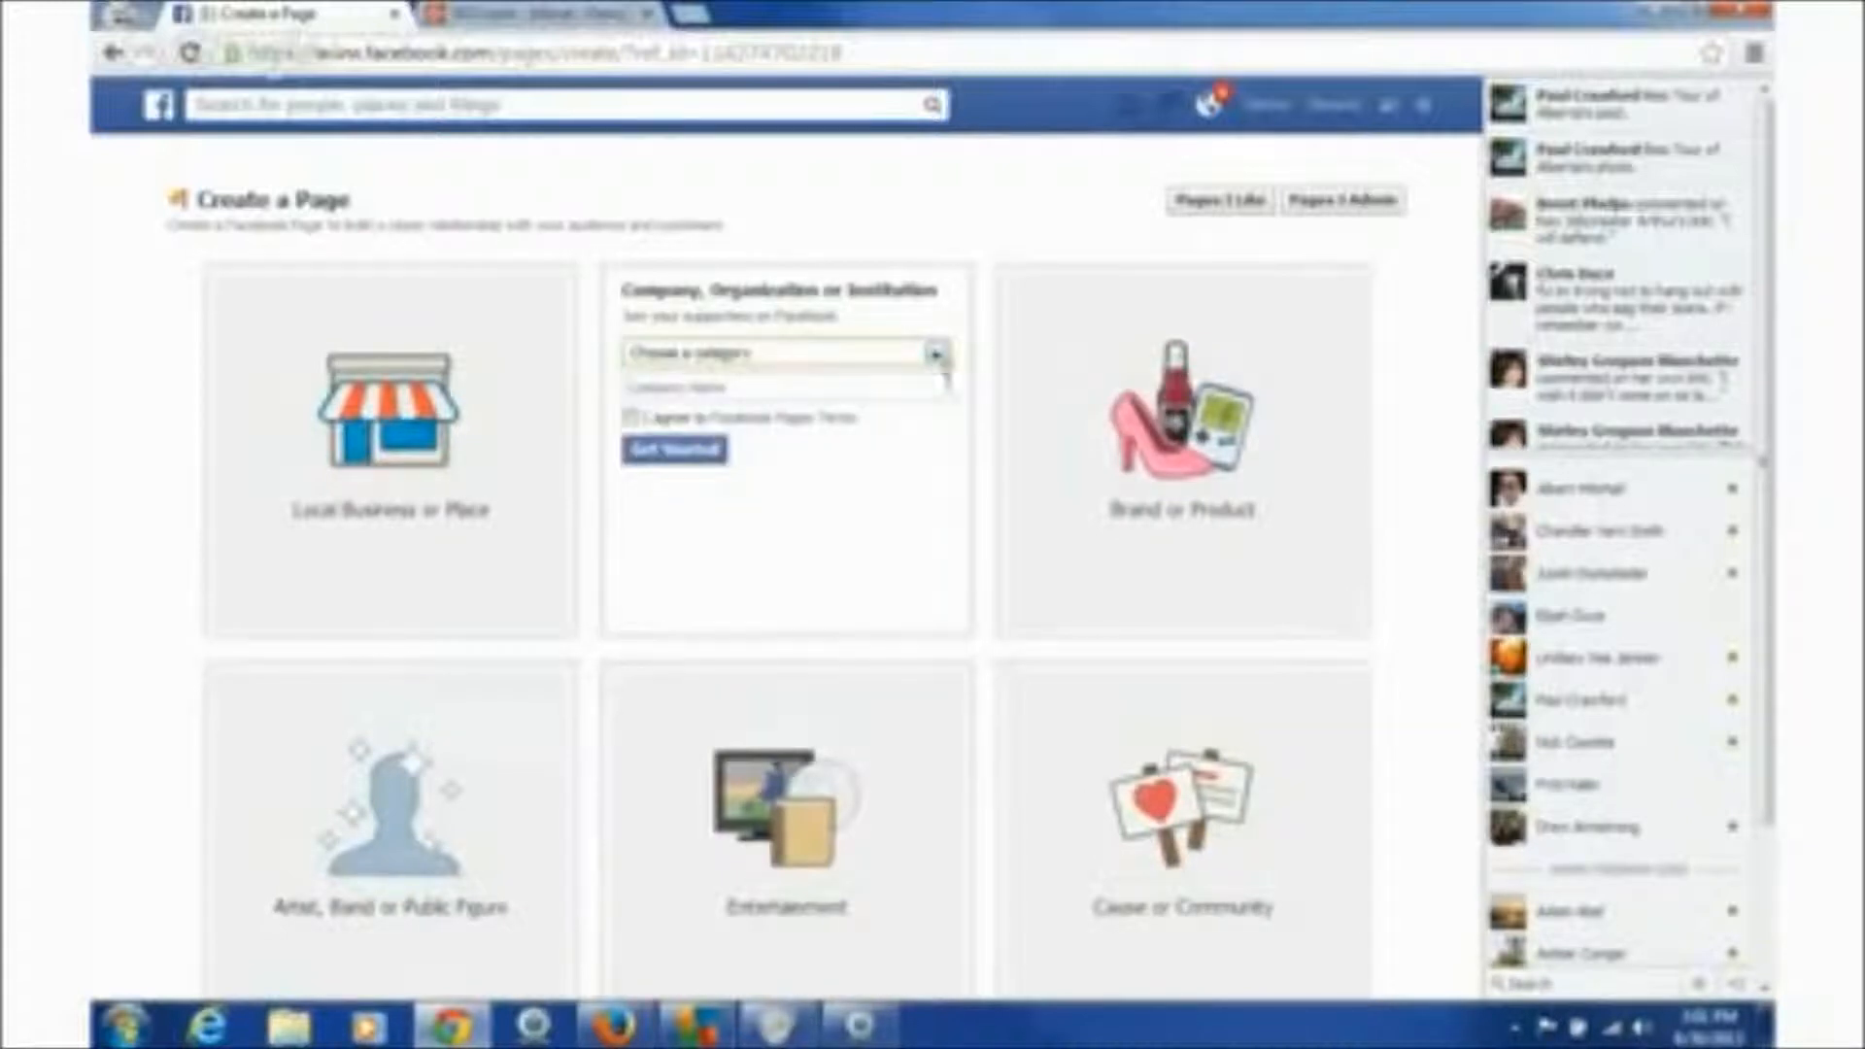
pyautogui.click(1091, 445)
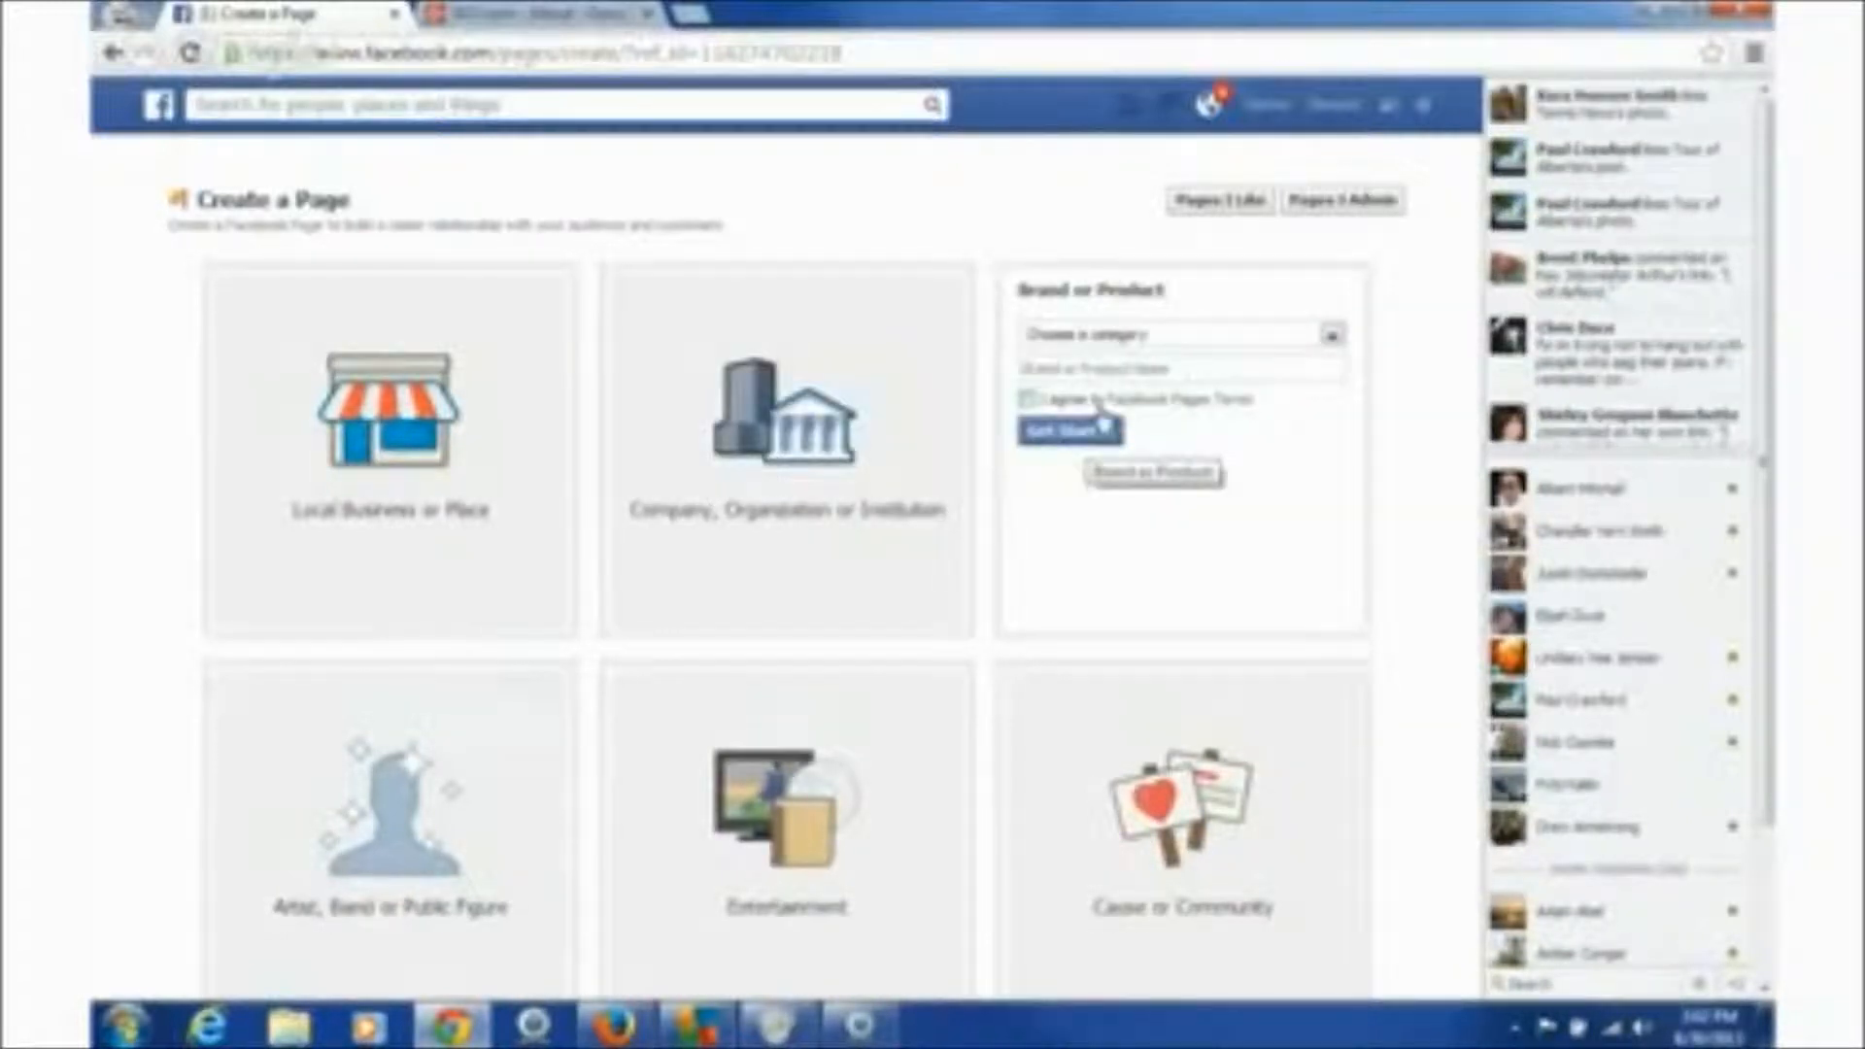
pyautogui.click(1334, 336)
pyautogui.click(1334, 336)
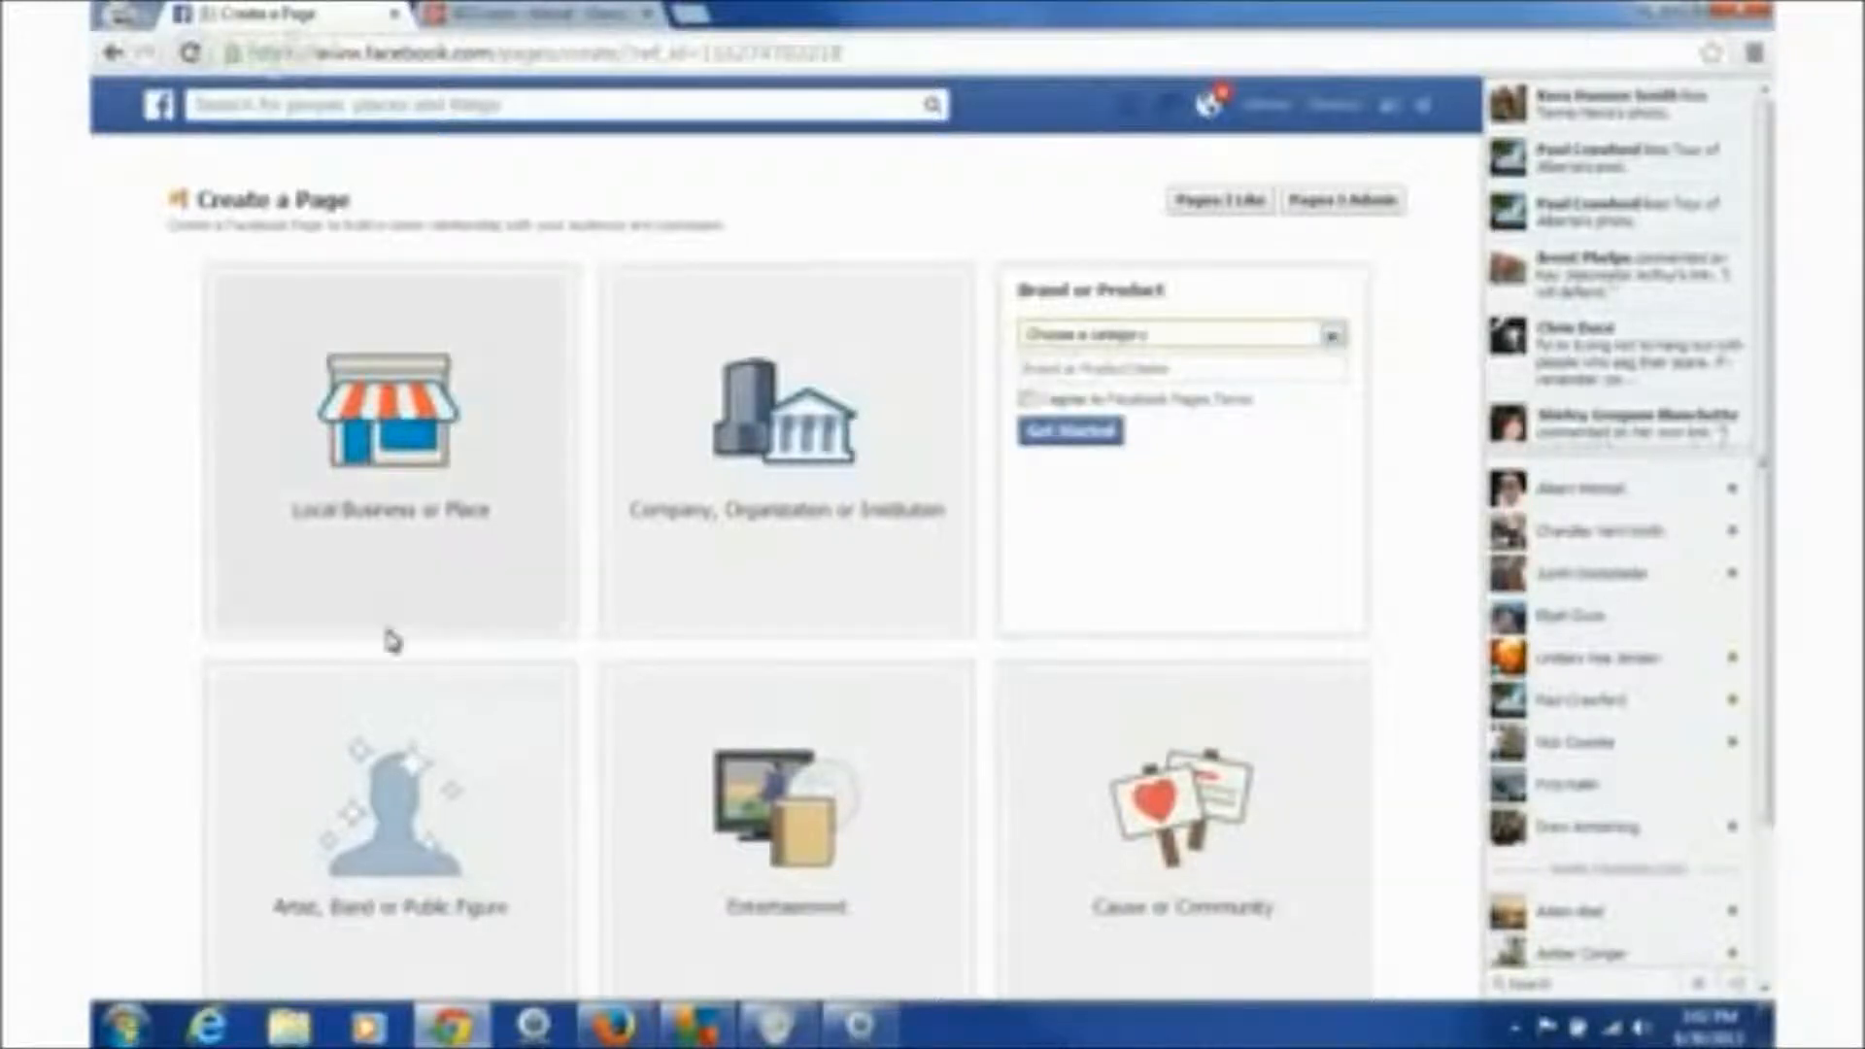
# - Preview the Artist, Entertainment and Cause or Community forms, then choose Local Business or Place
pyautogui.click(470, 761)
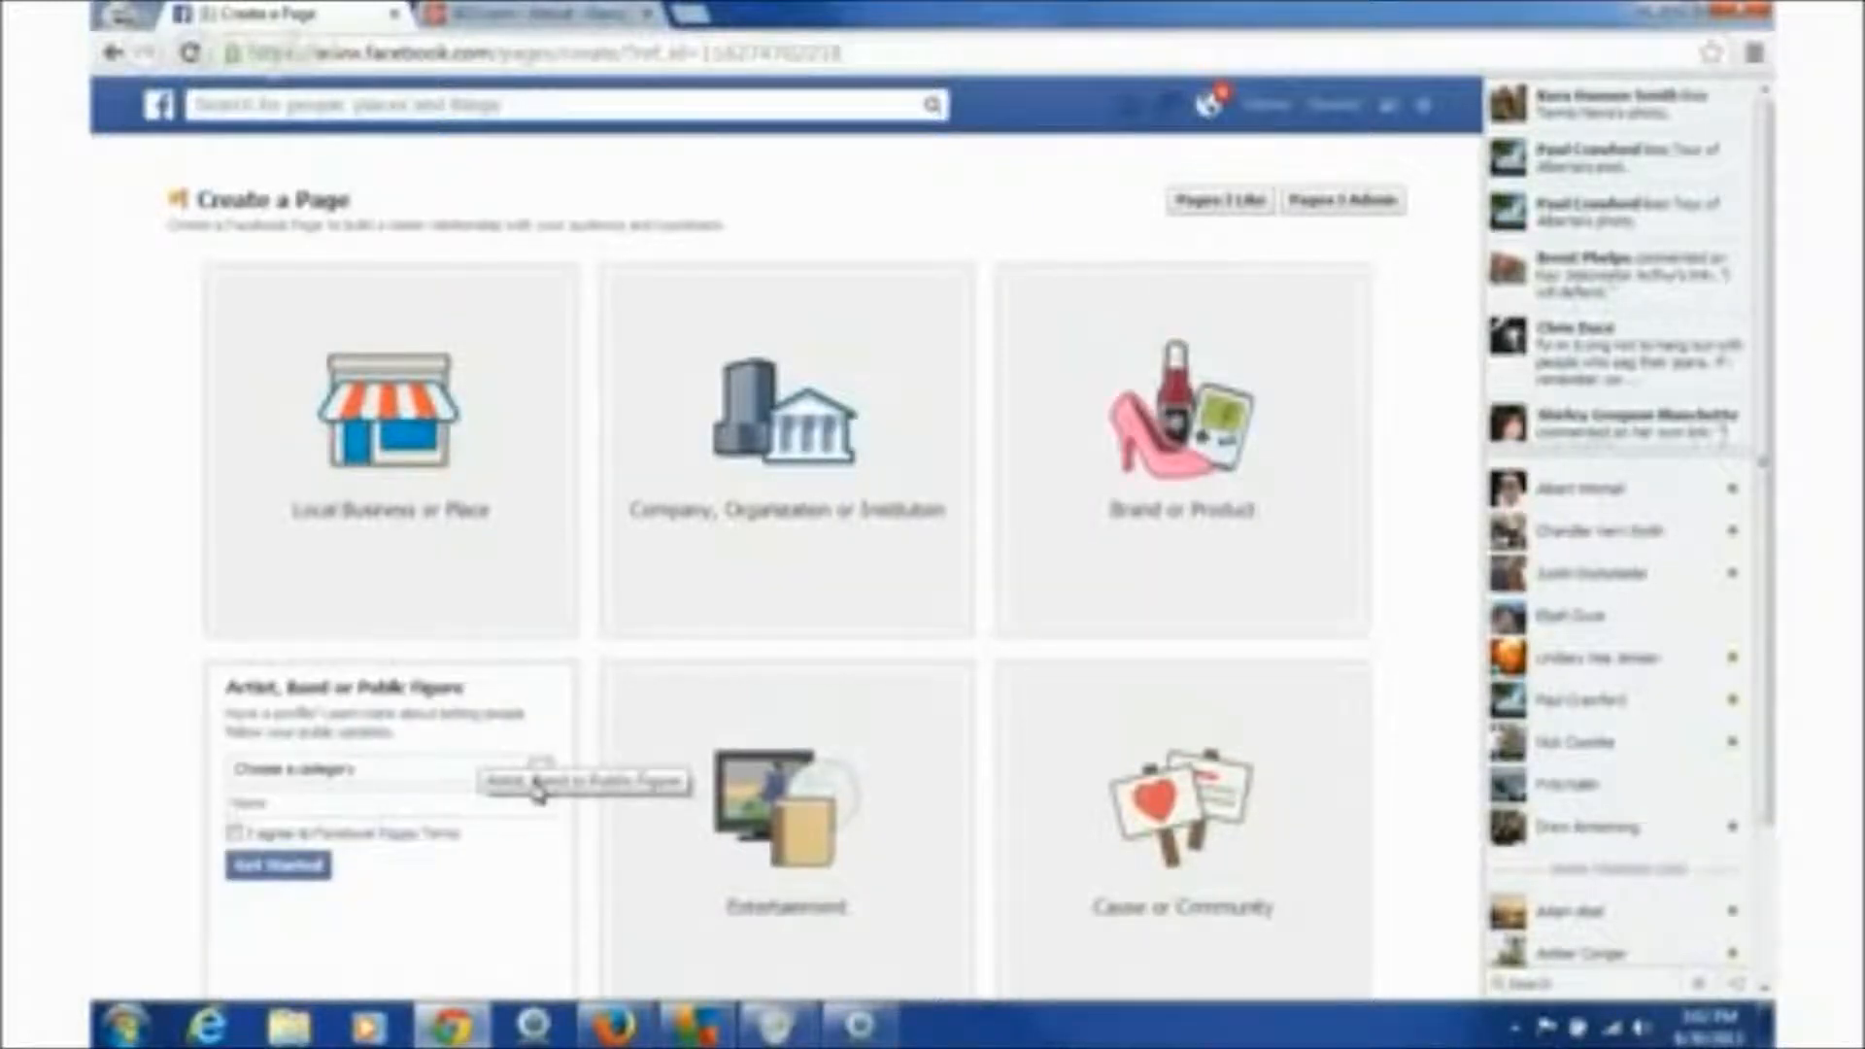
pyautogui.click(542, 769)
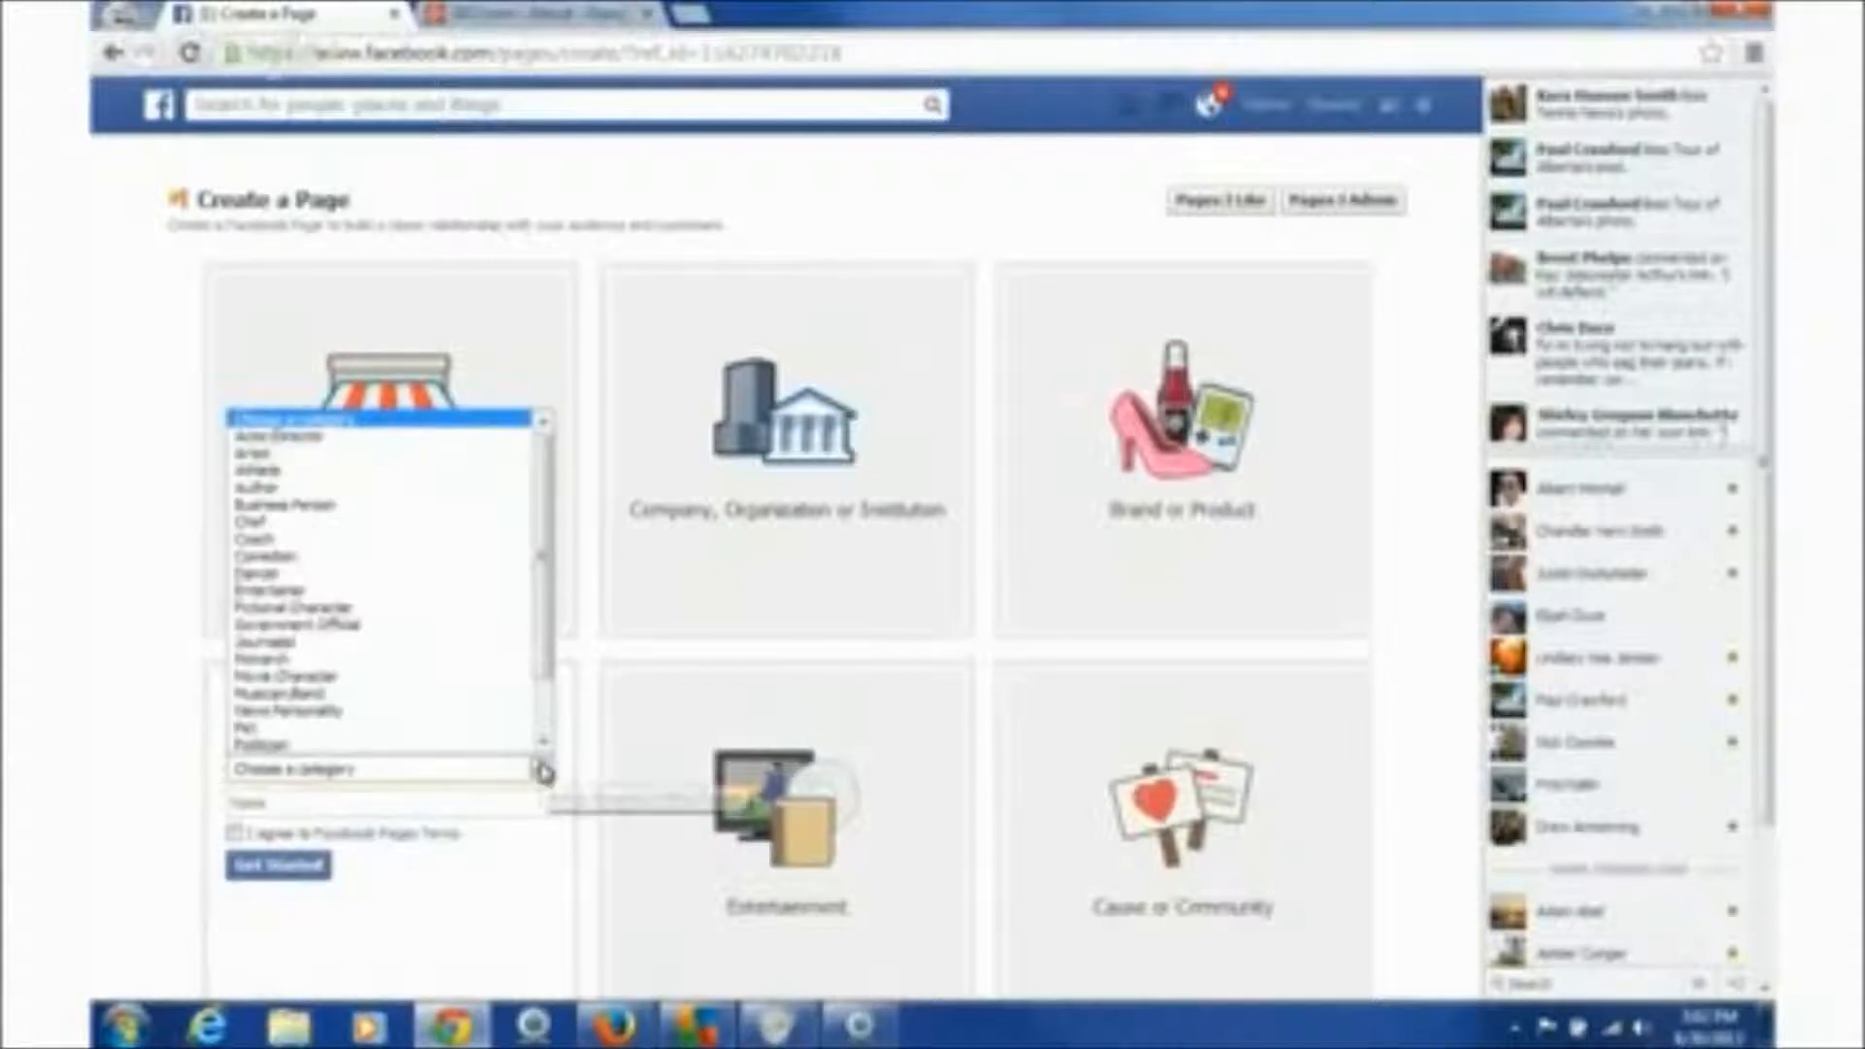
pyautogui.click(542, 769)
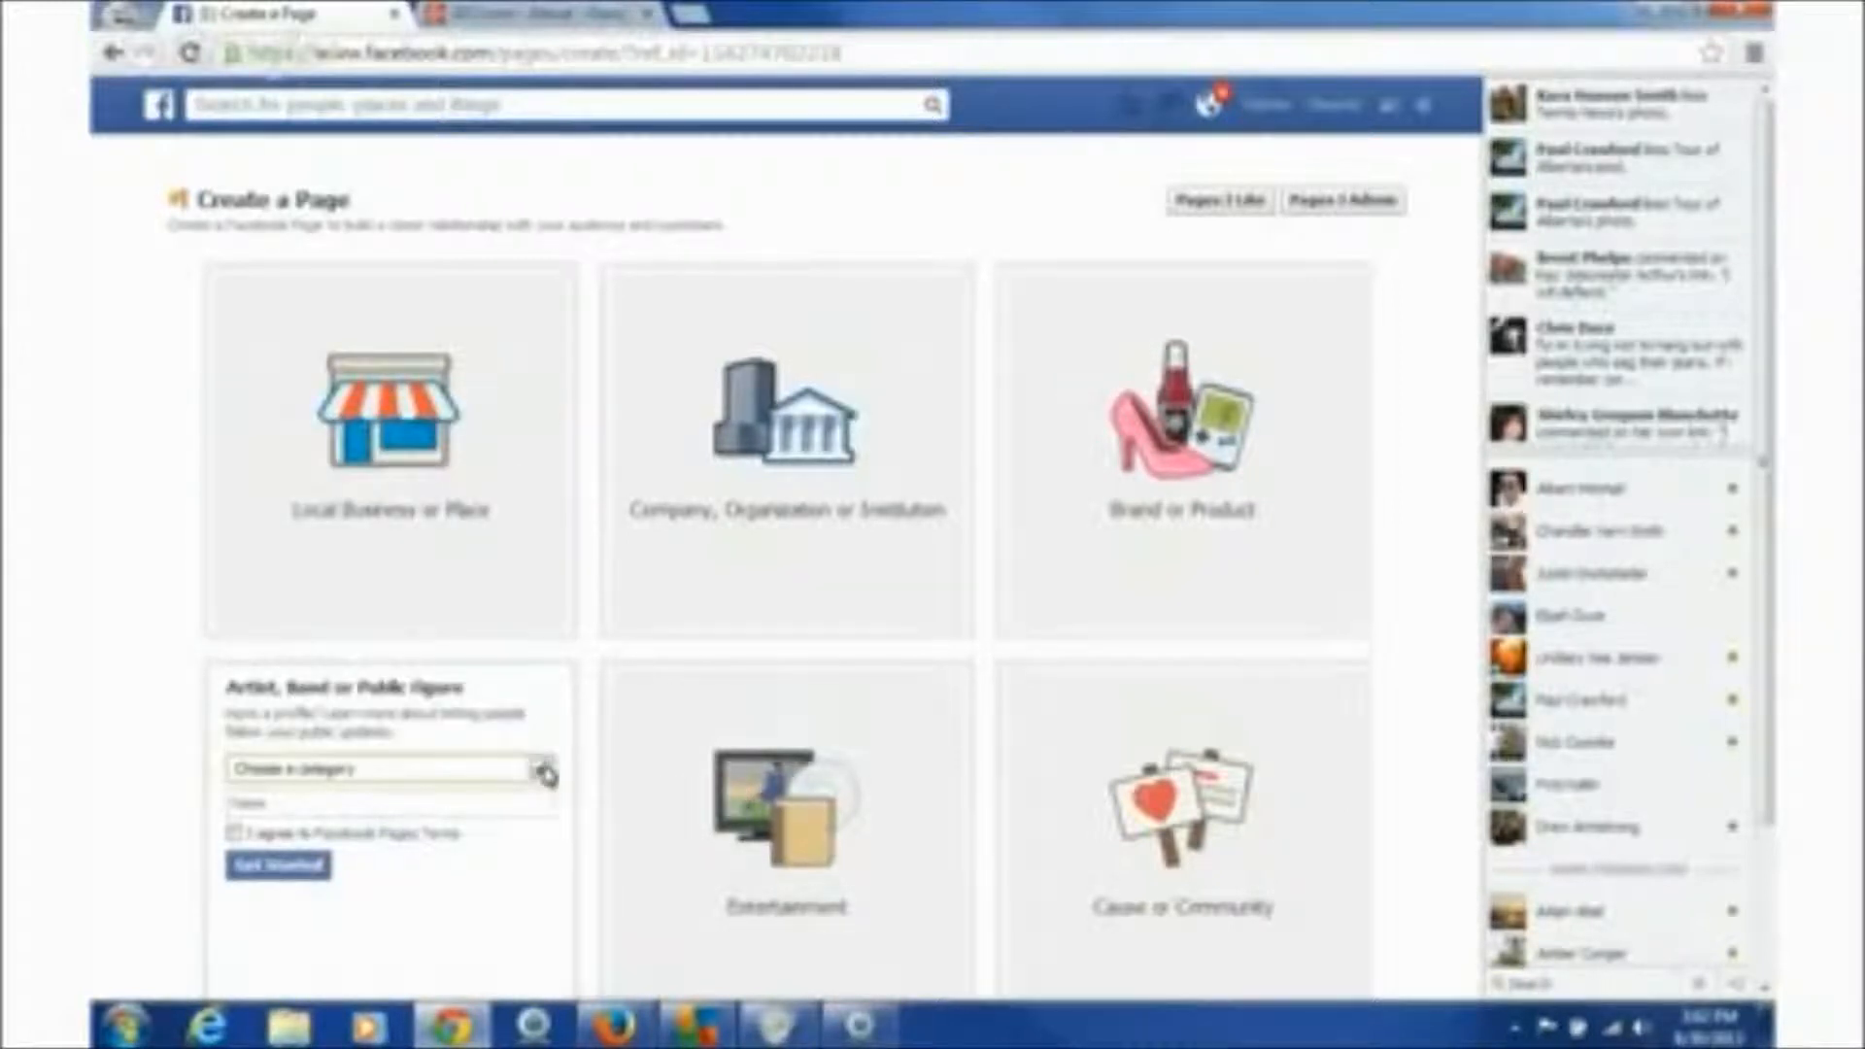
pyautogui.click(843, 711)
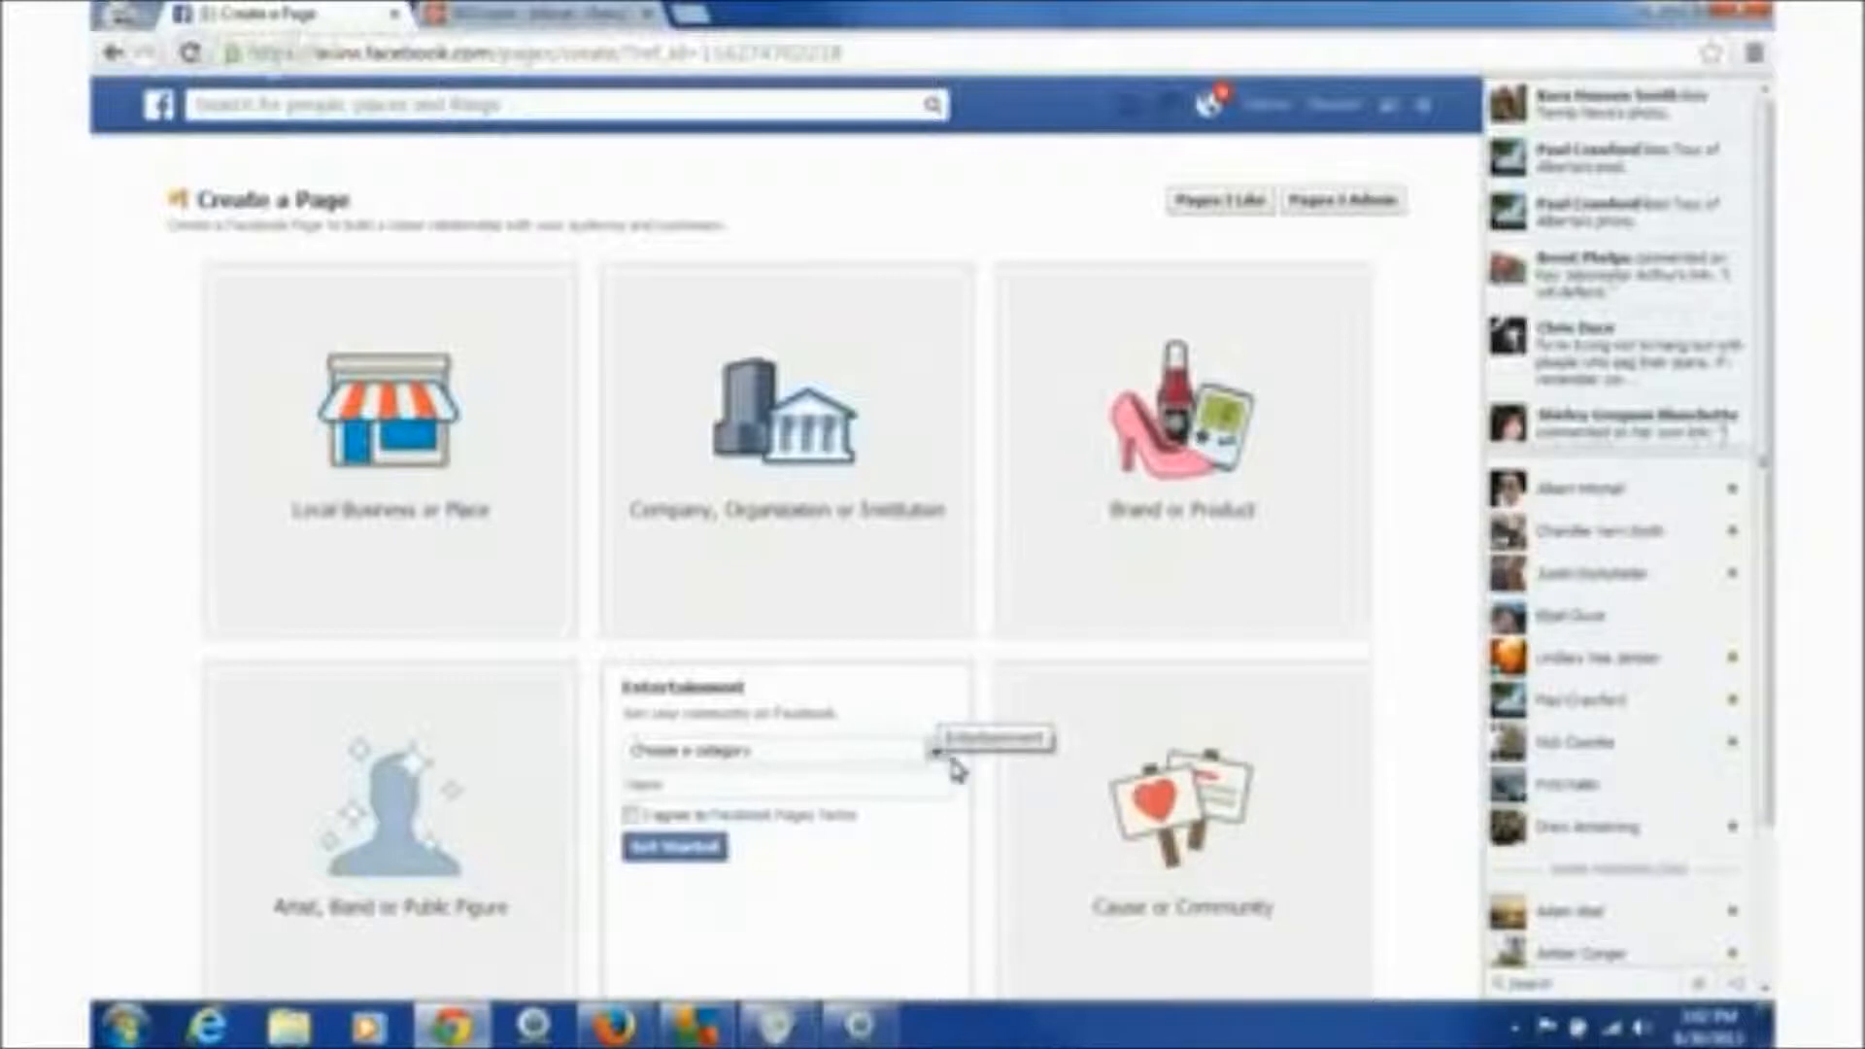
pyautogui.click(1274, 731)
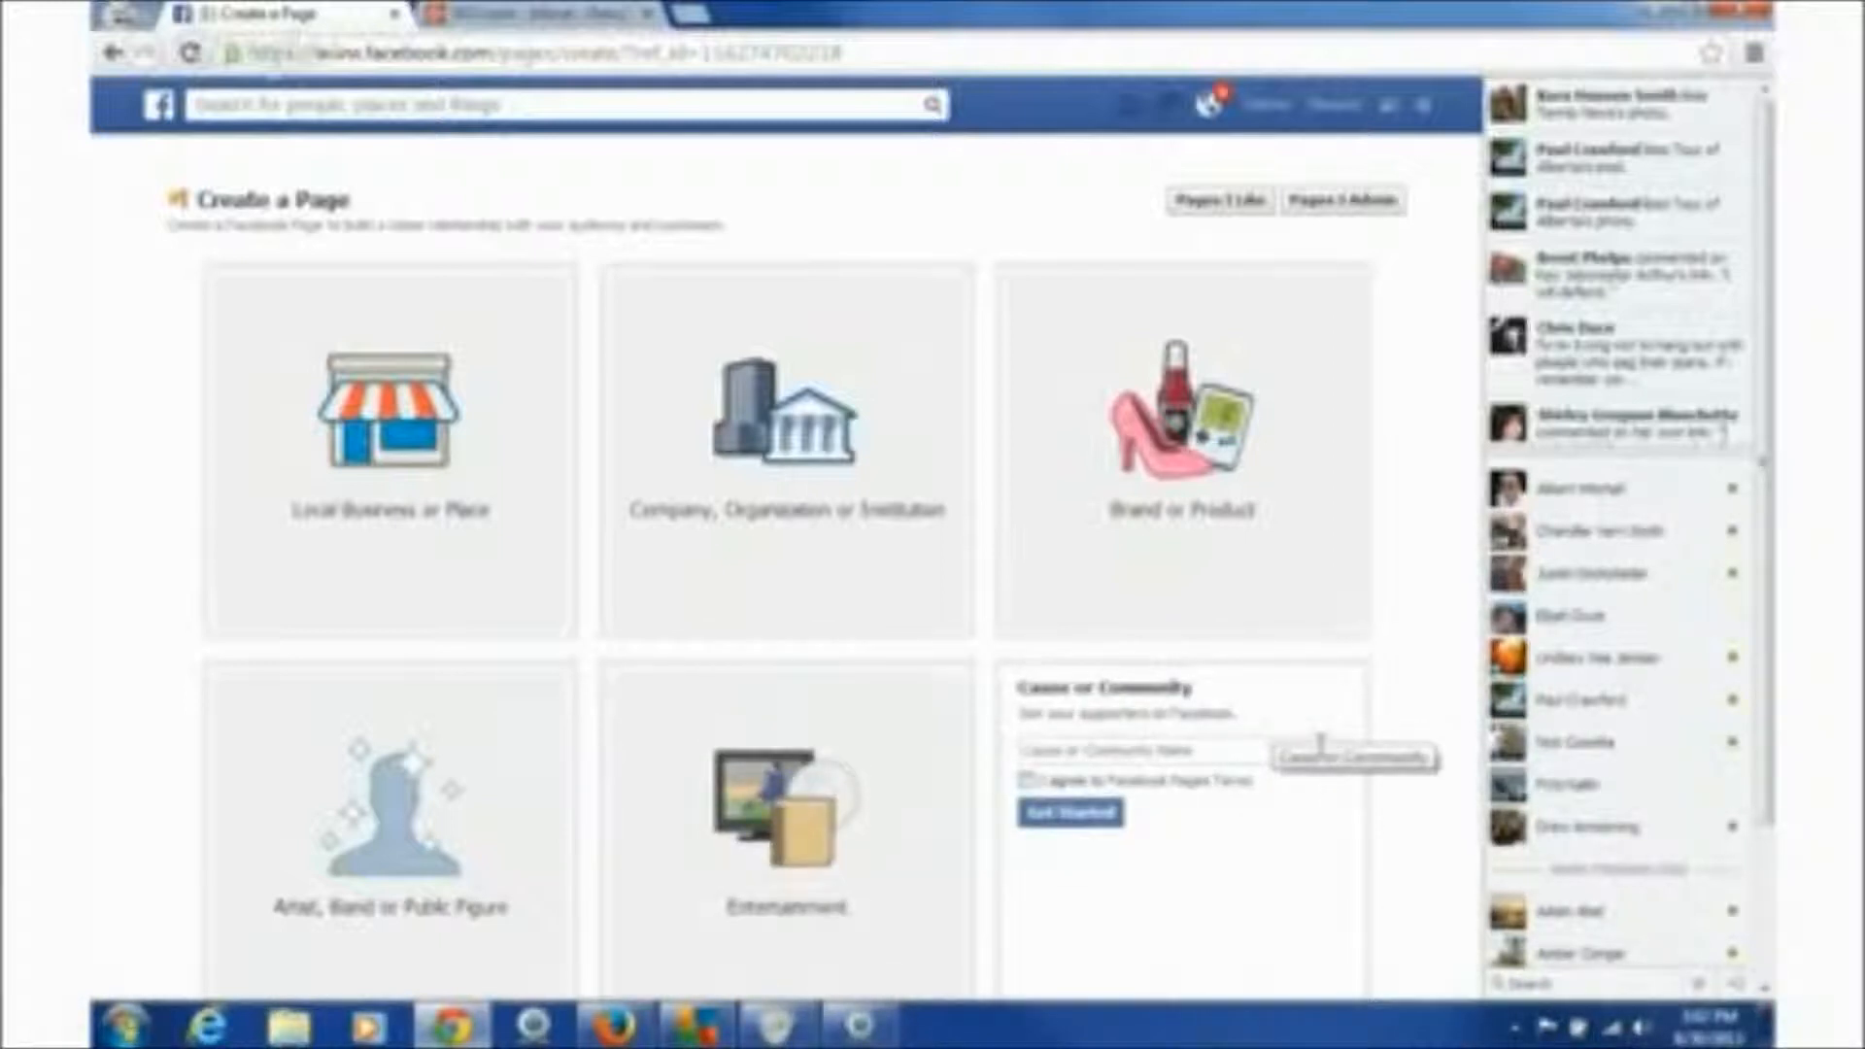
pyautogui.click(1090, 751)
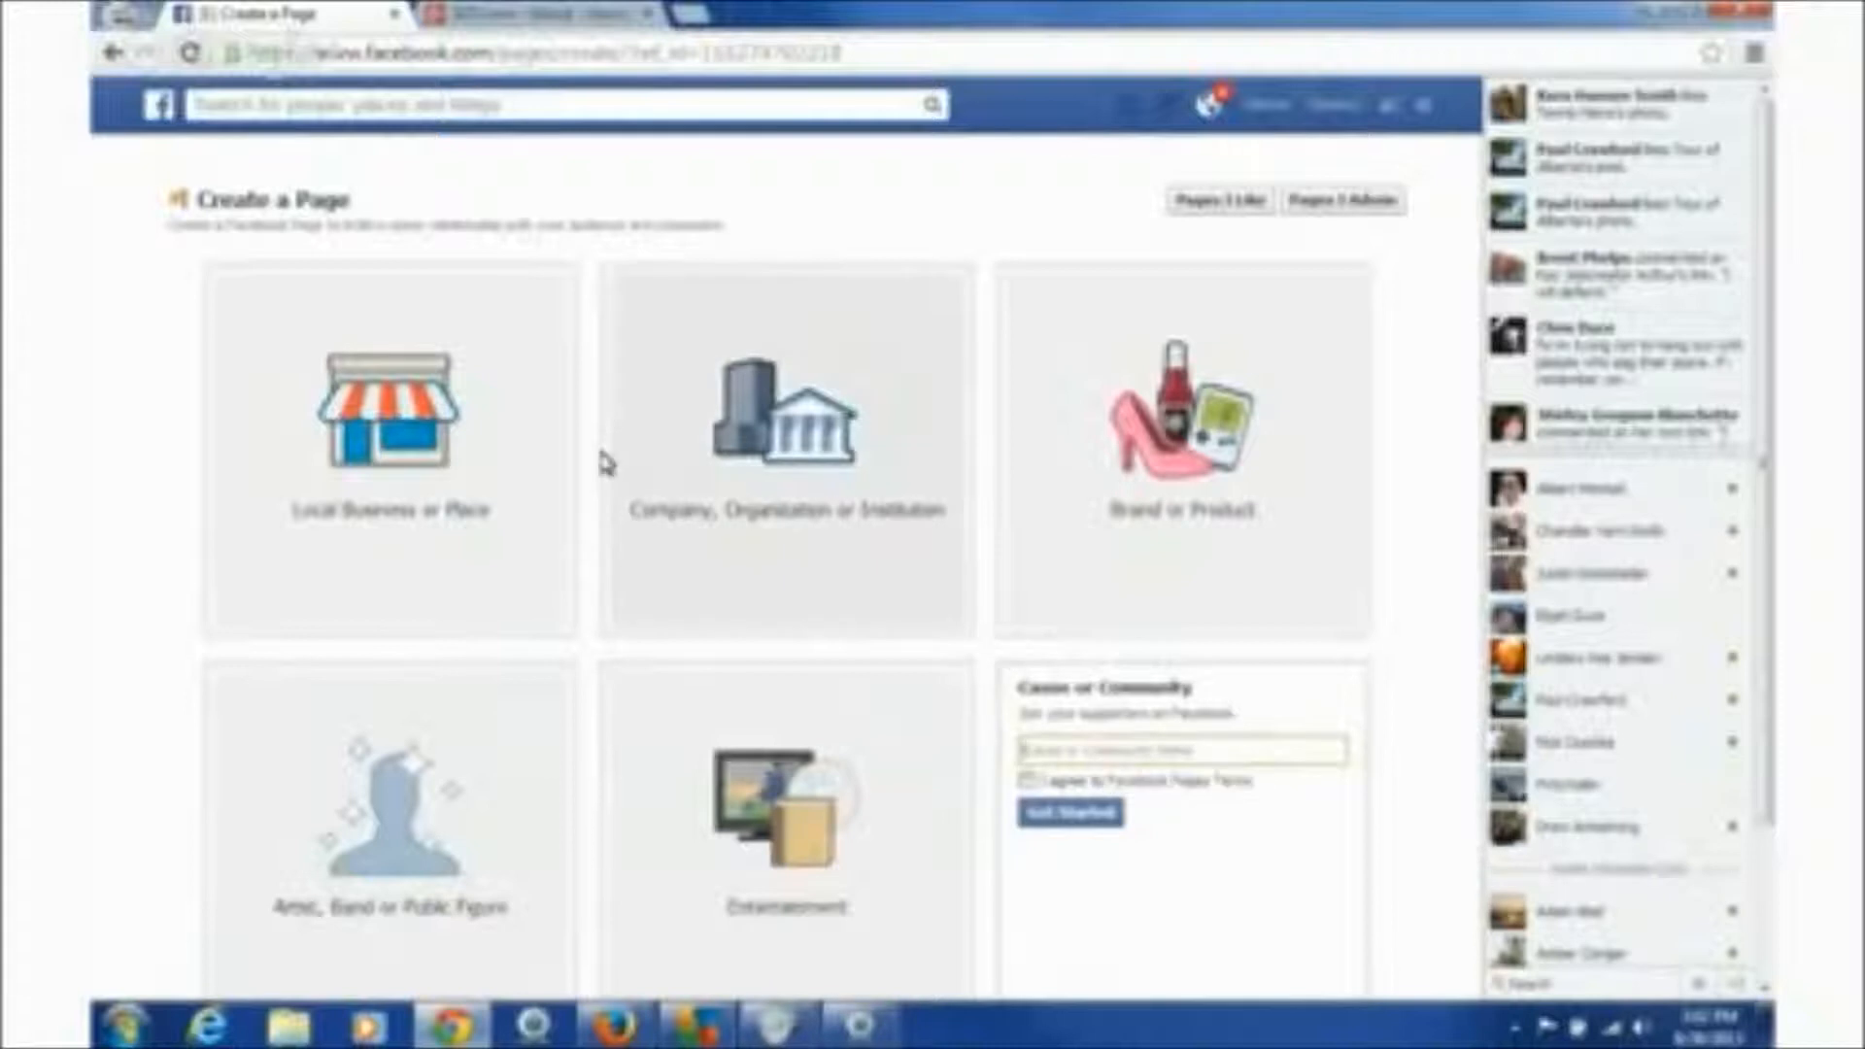
pyautogui.click(559, 456)
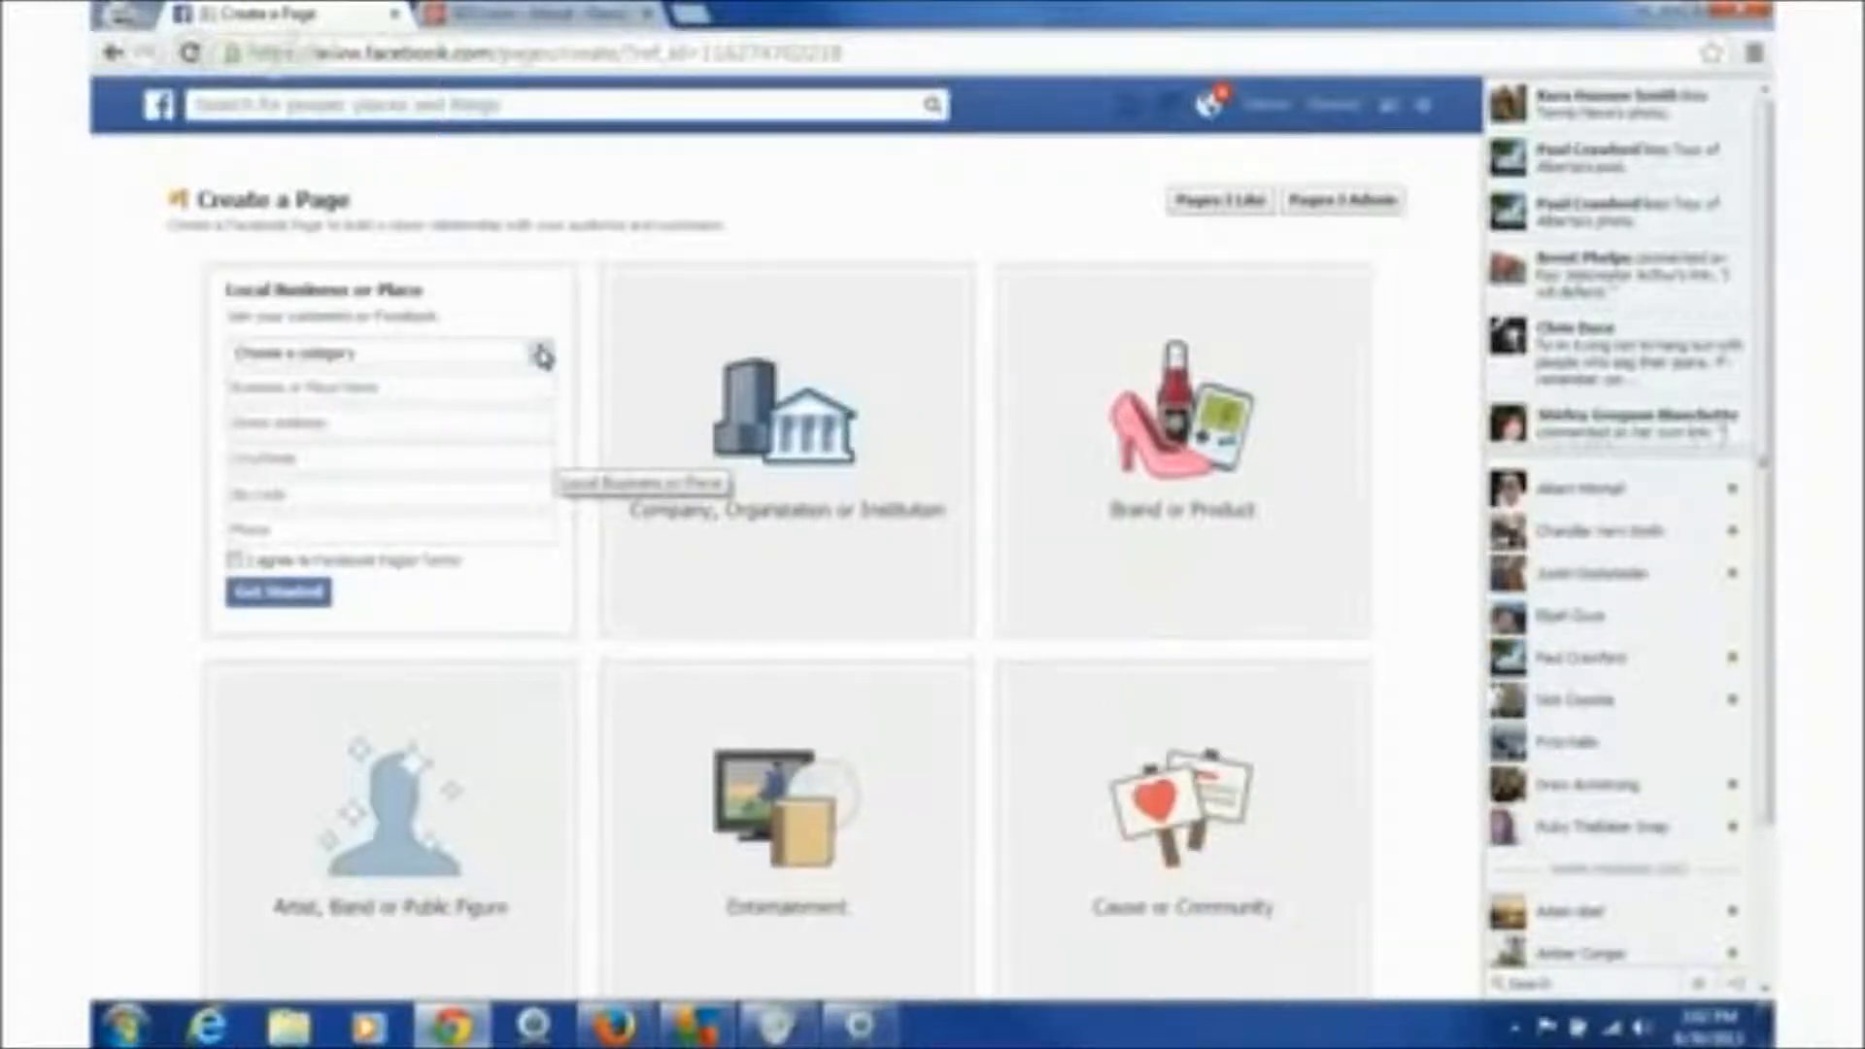
# - Choose the Professional Services category and name the business 'SEO.com For Plumbers'
pyautogui.click(542, 355)
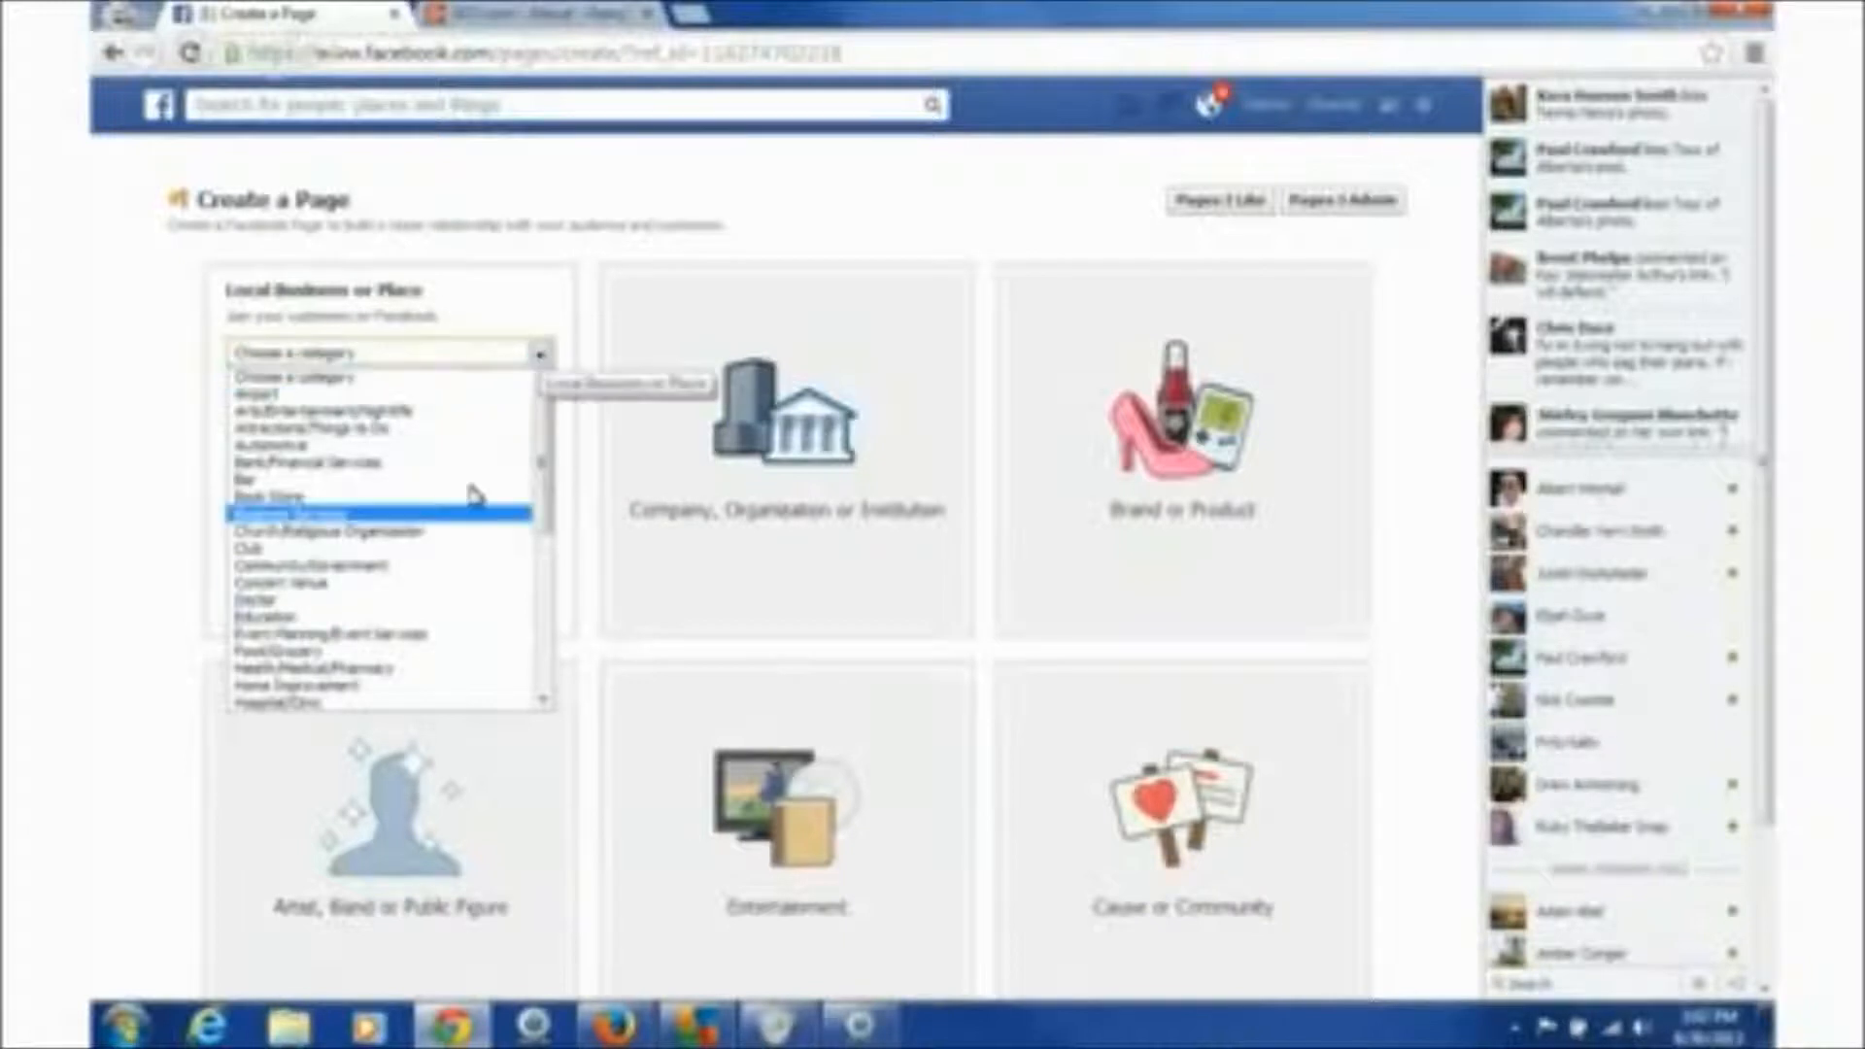
pyautogui.scroll(-7, 415, 589)
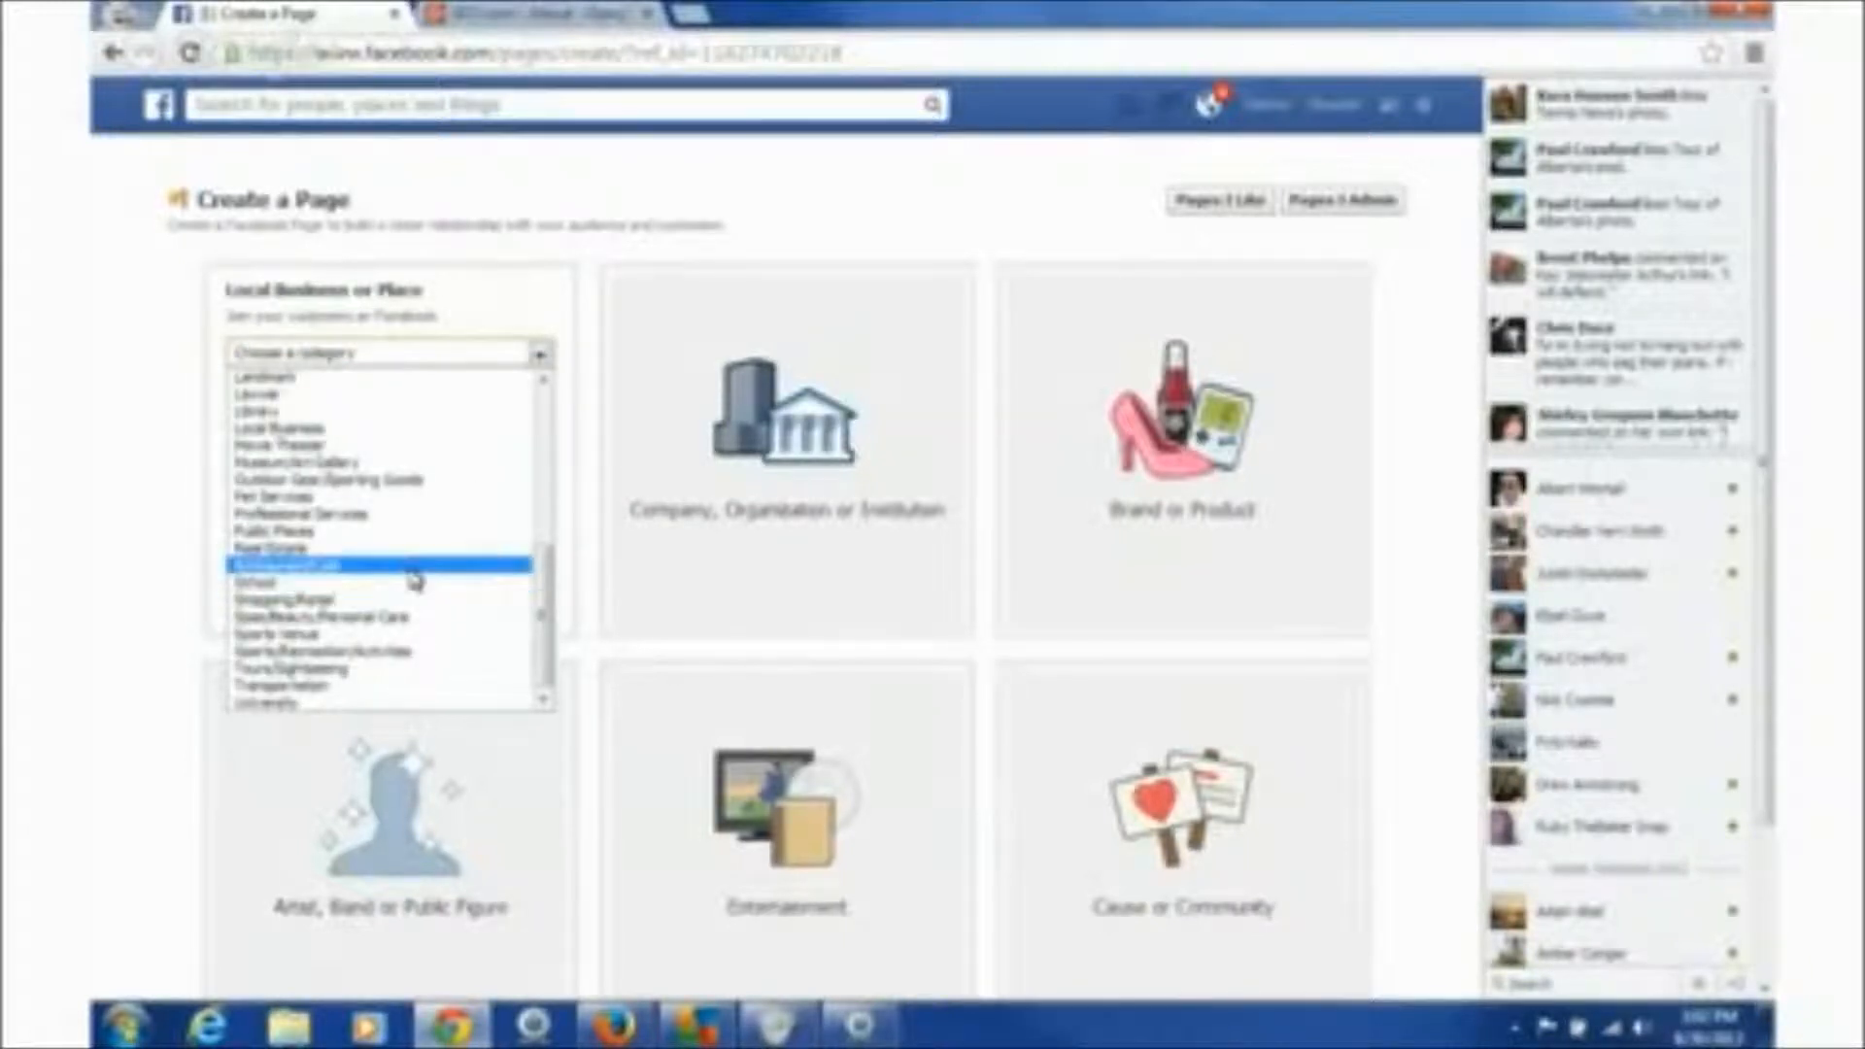
pyautogui.click(416, 518)
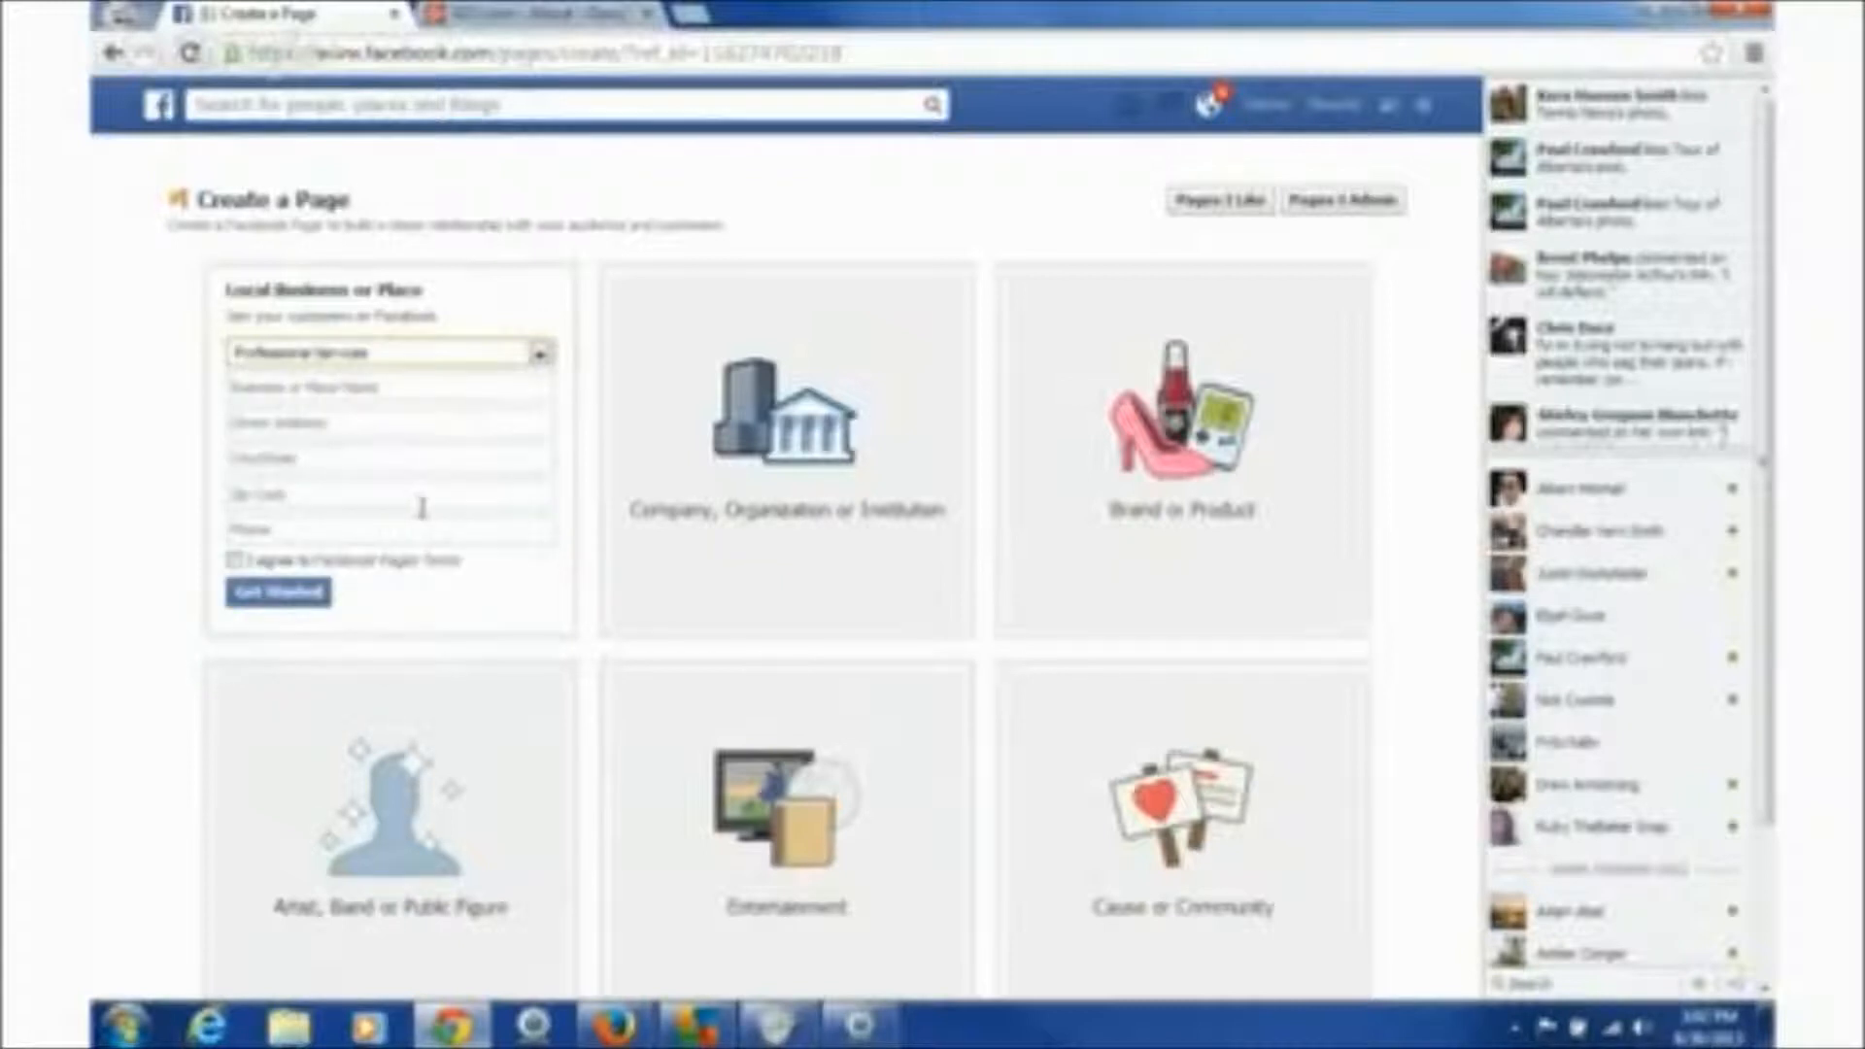
pyautogui.click(385, 390)
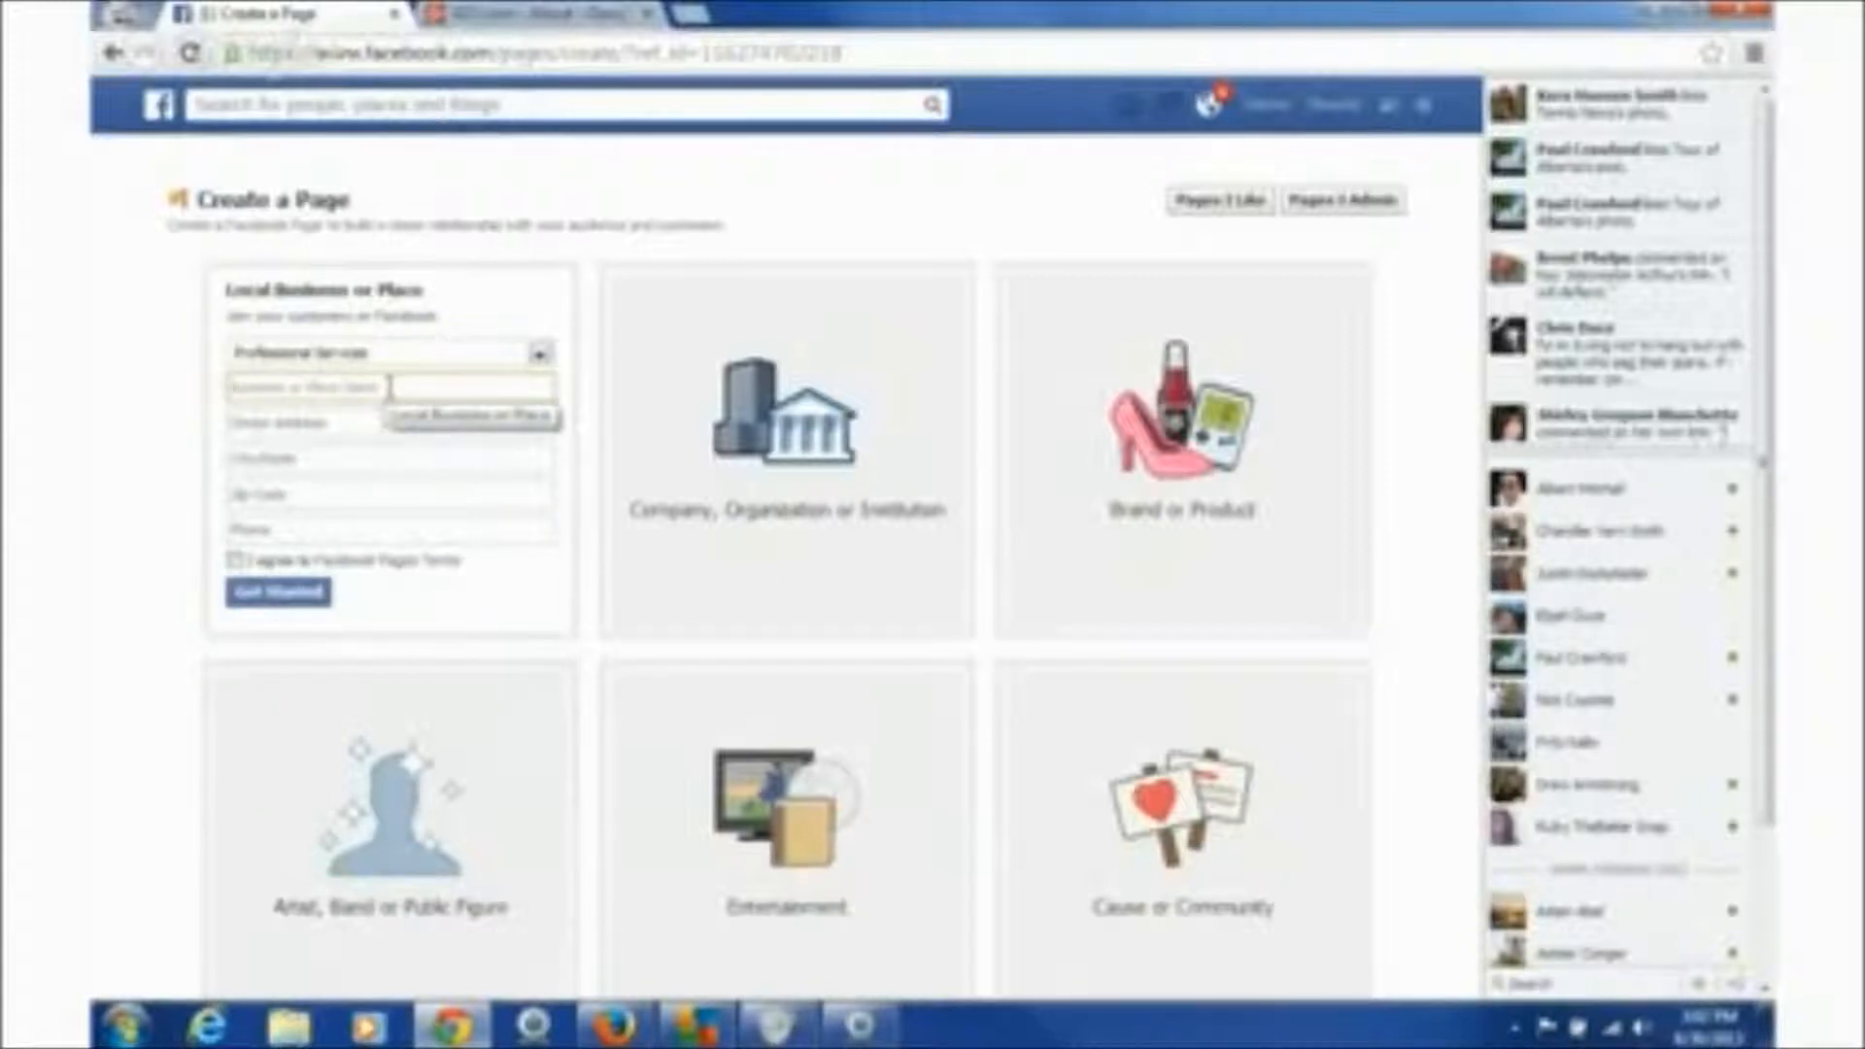
pyautogui.write('WIX.com For Plumbers')
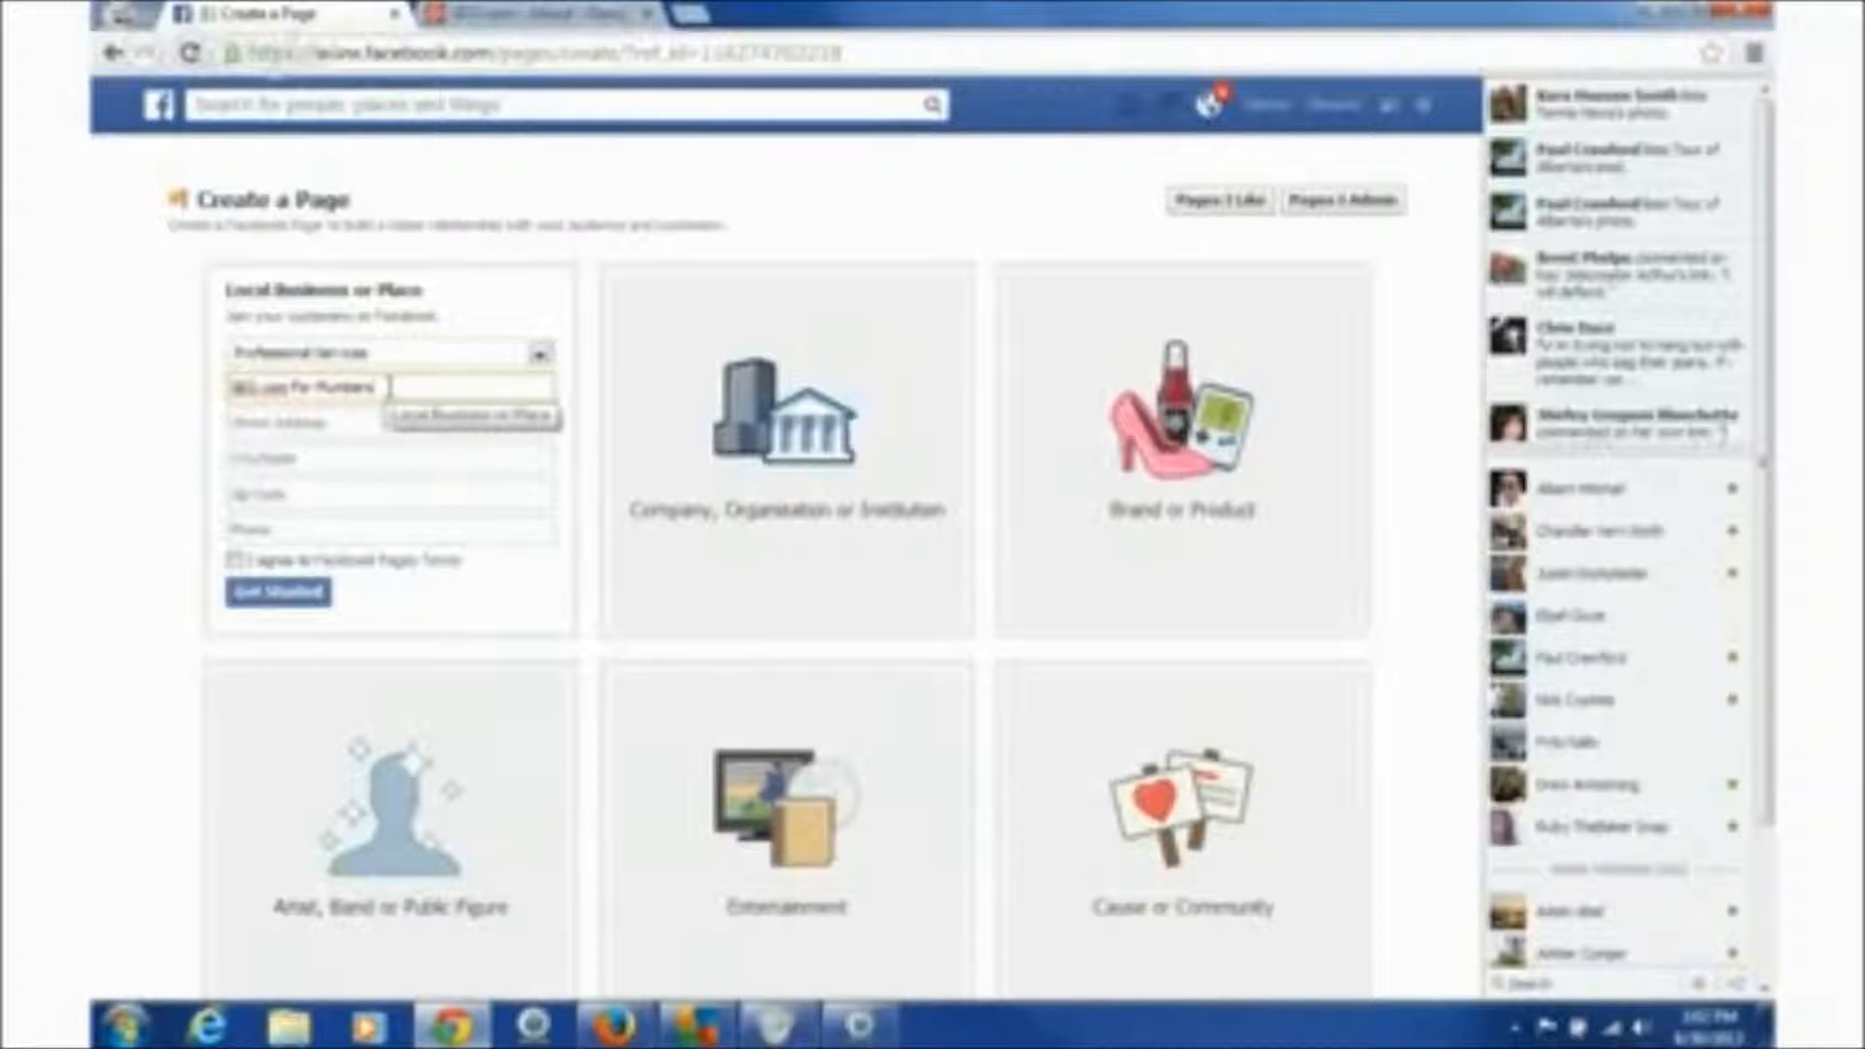
pyautogui.click(378, 418)
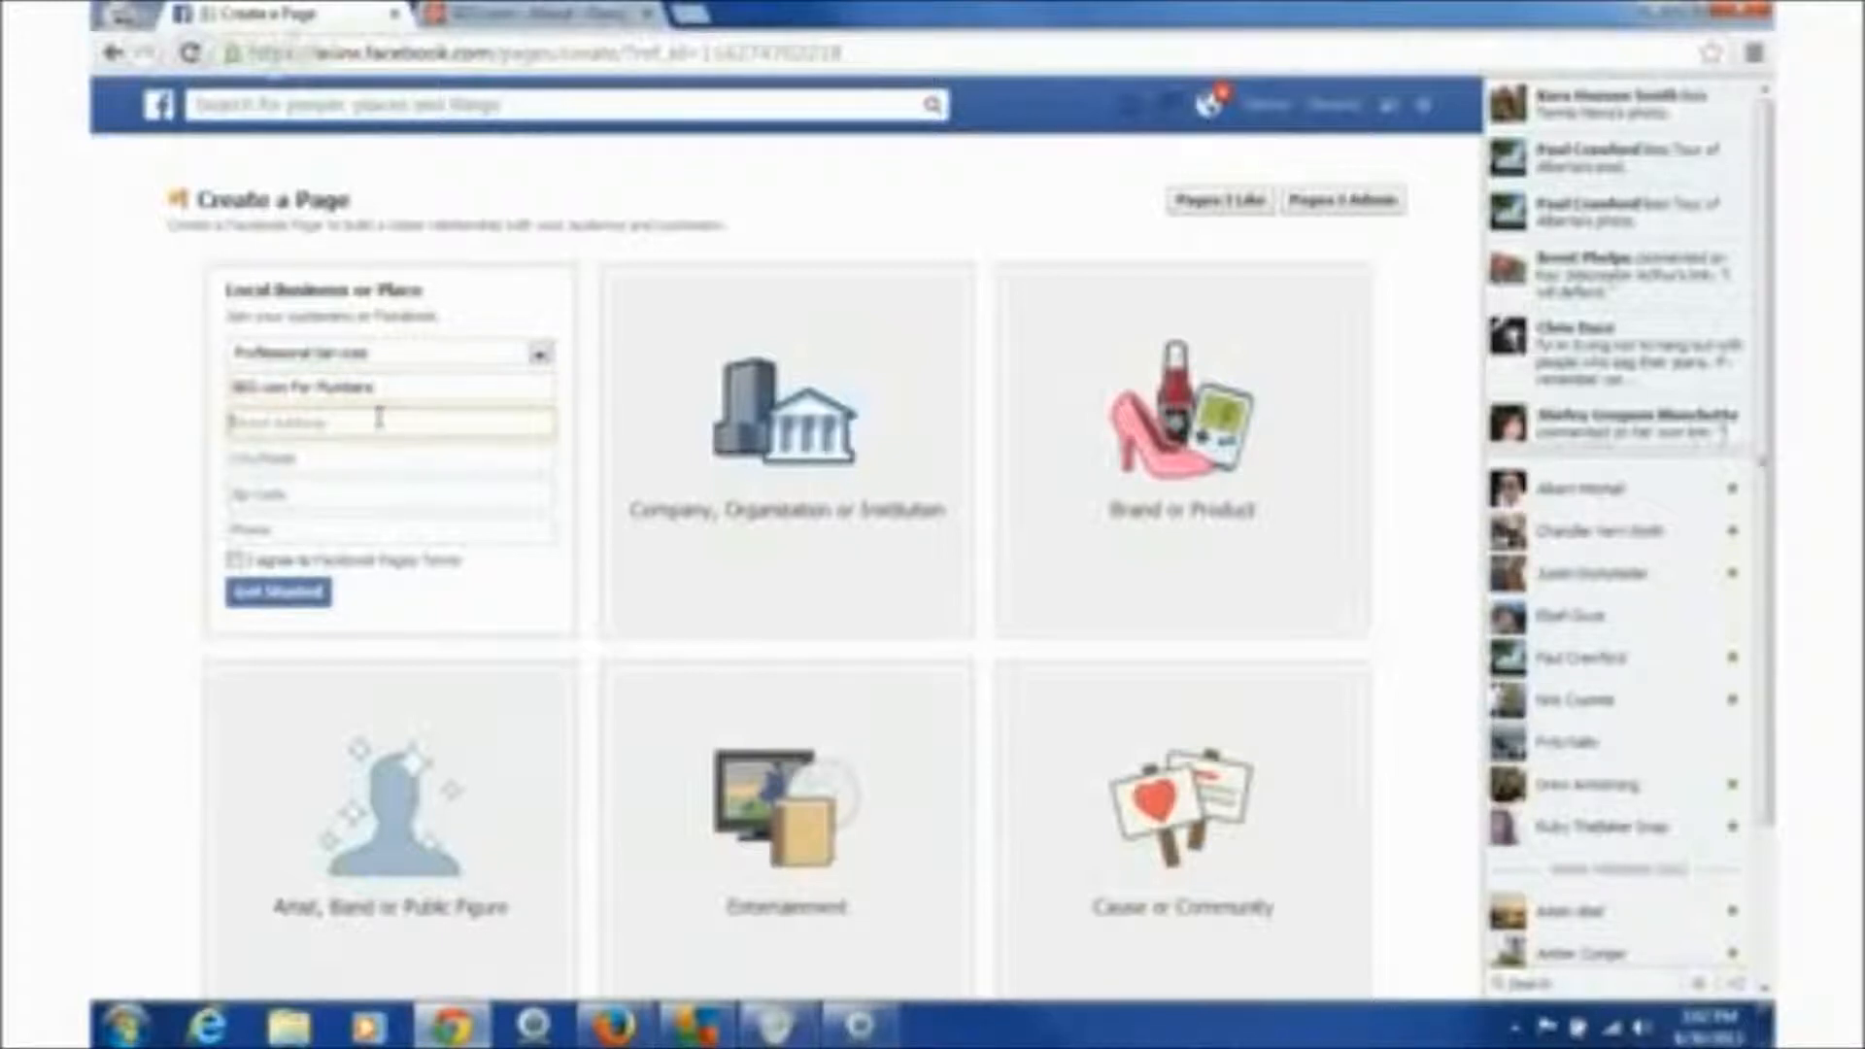
# - Copy SEO.com's street address from its Google Maps listing and return to the Facebook form
pyautogui.click(551, 15)
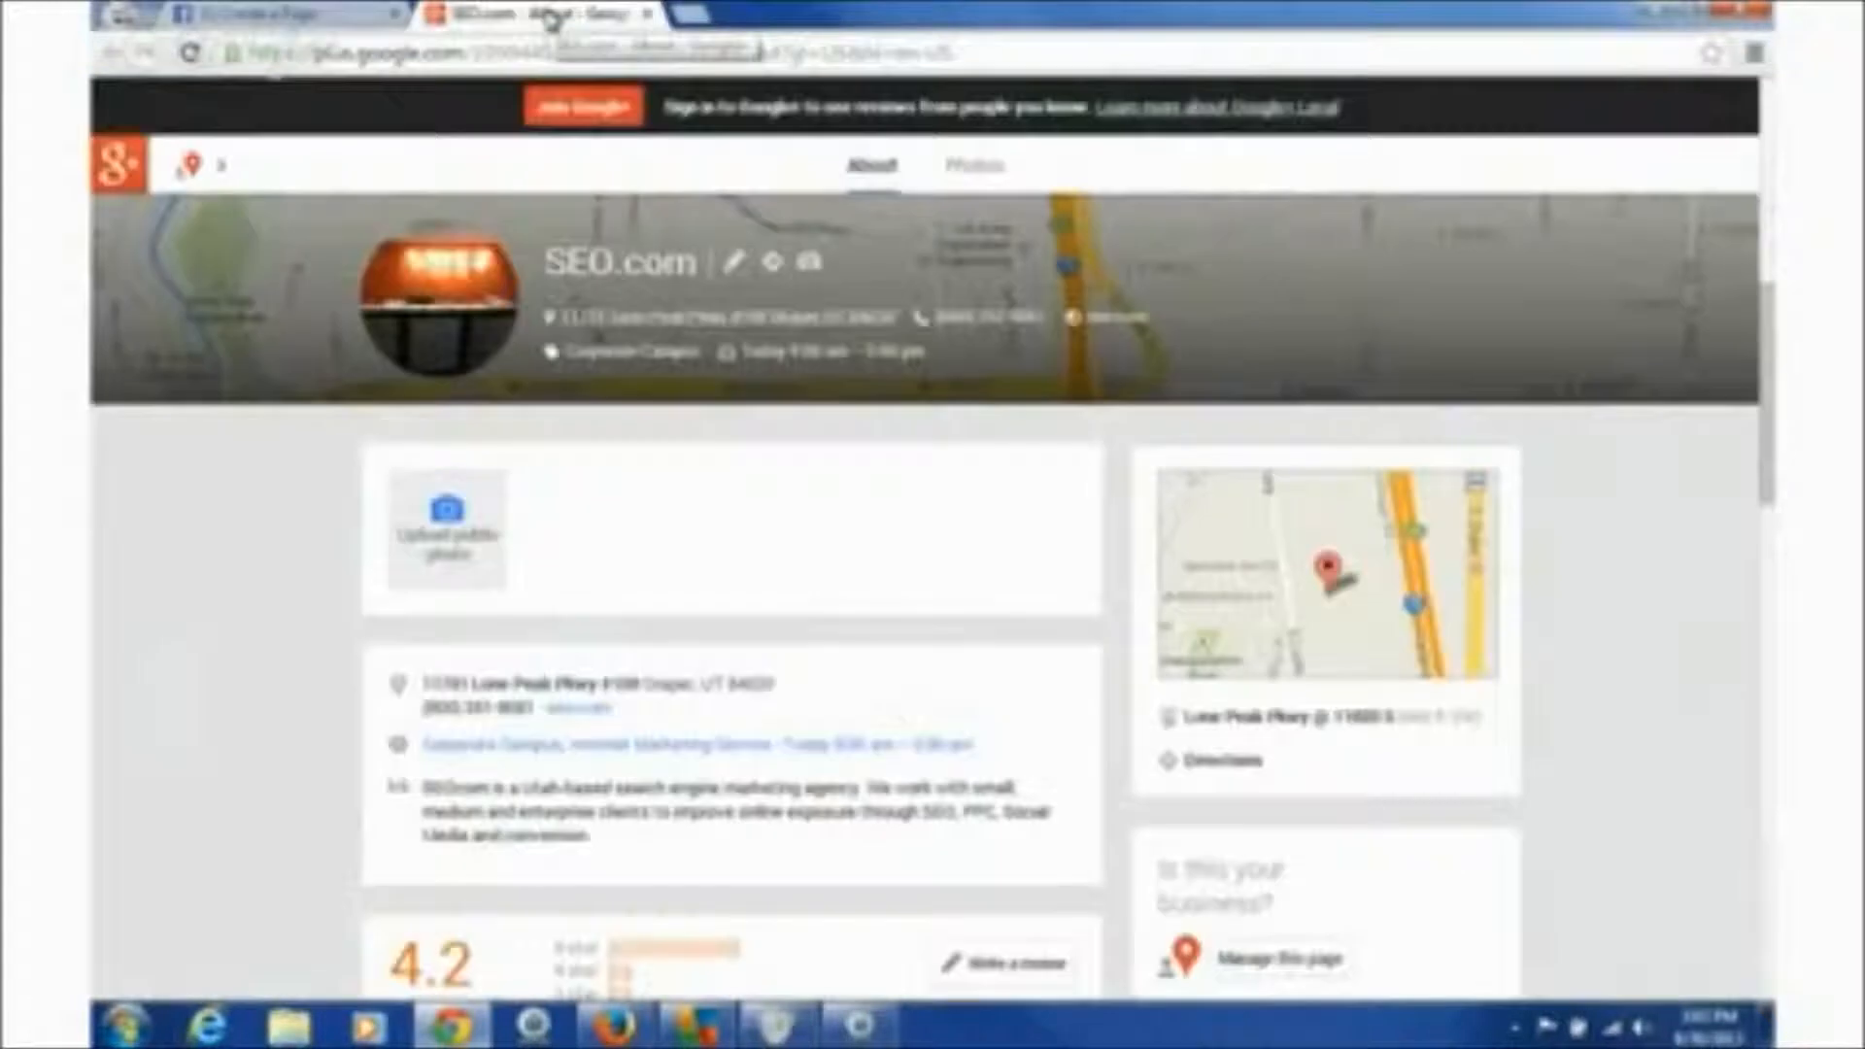
pyautogui.click(727, 328)
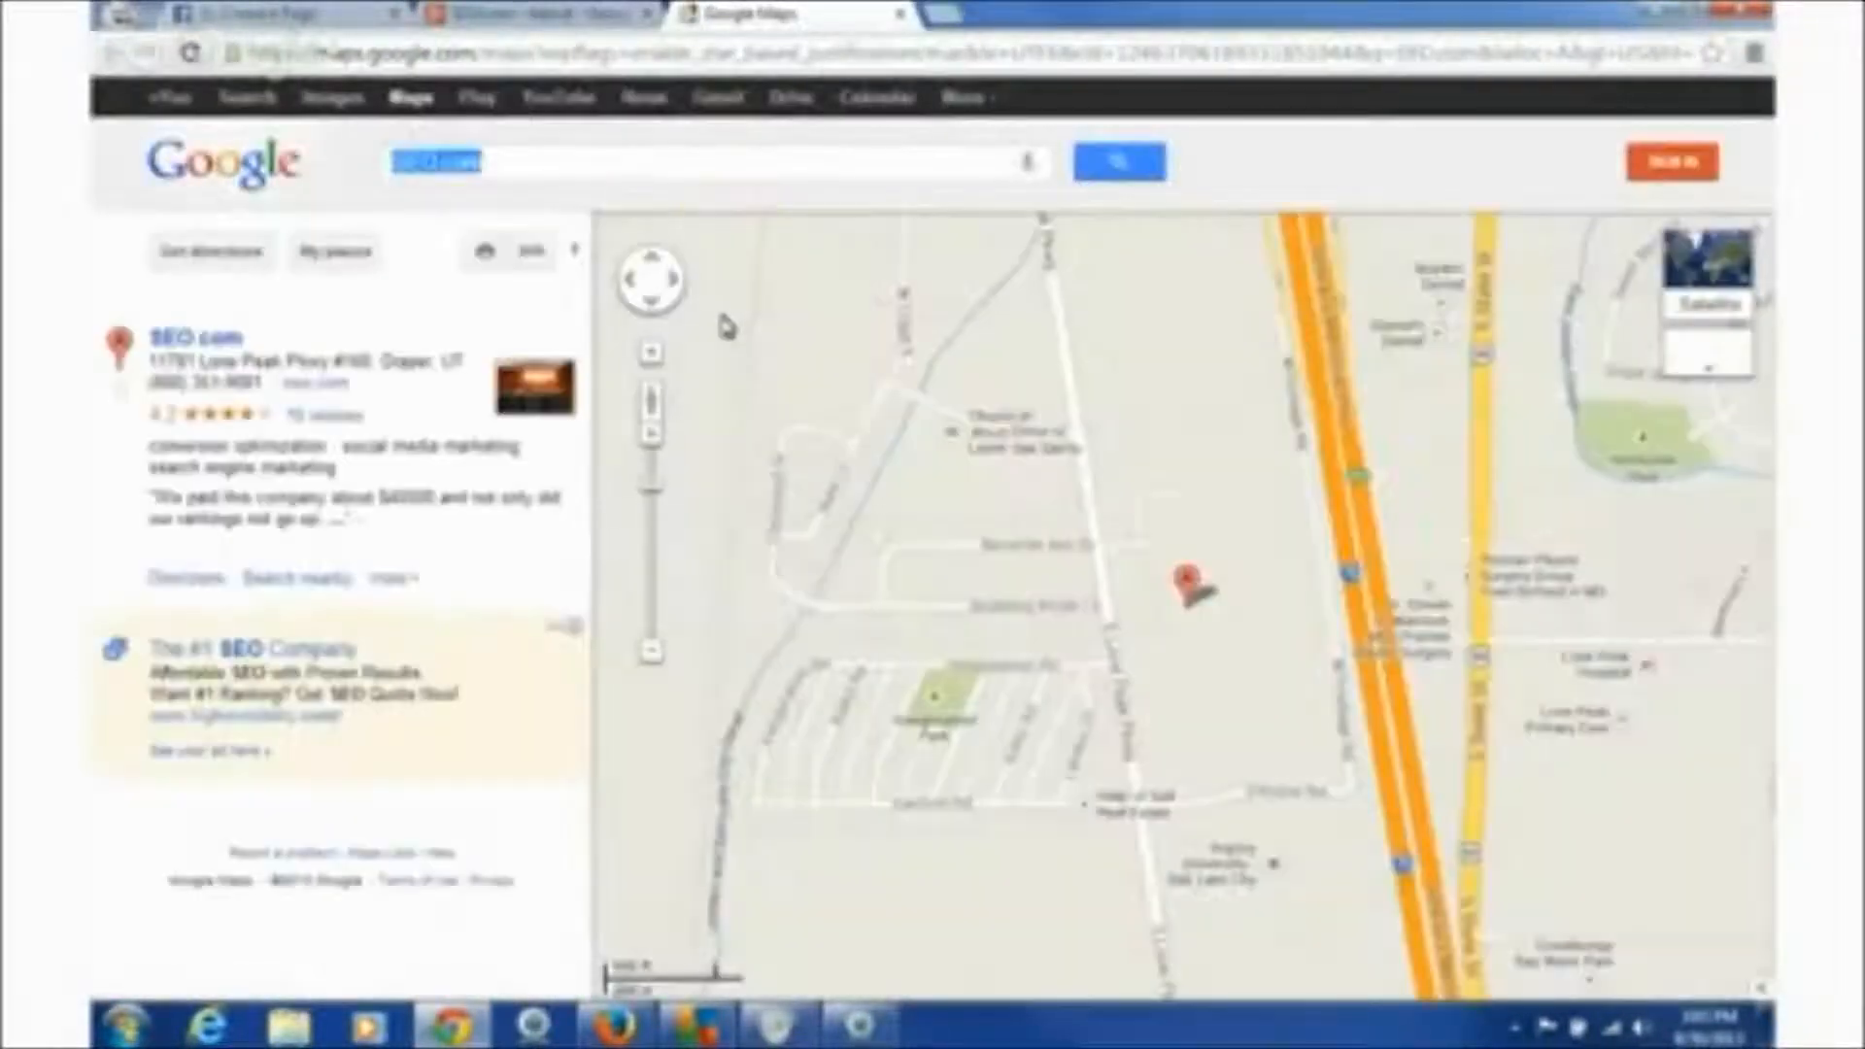
pyautogui.moveTo(151, 361); pyautogui.dragTo(372, 374)
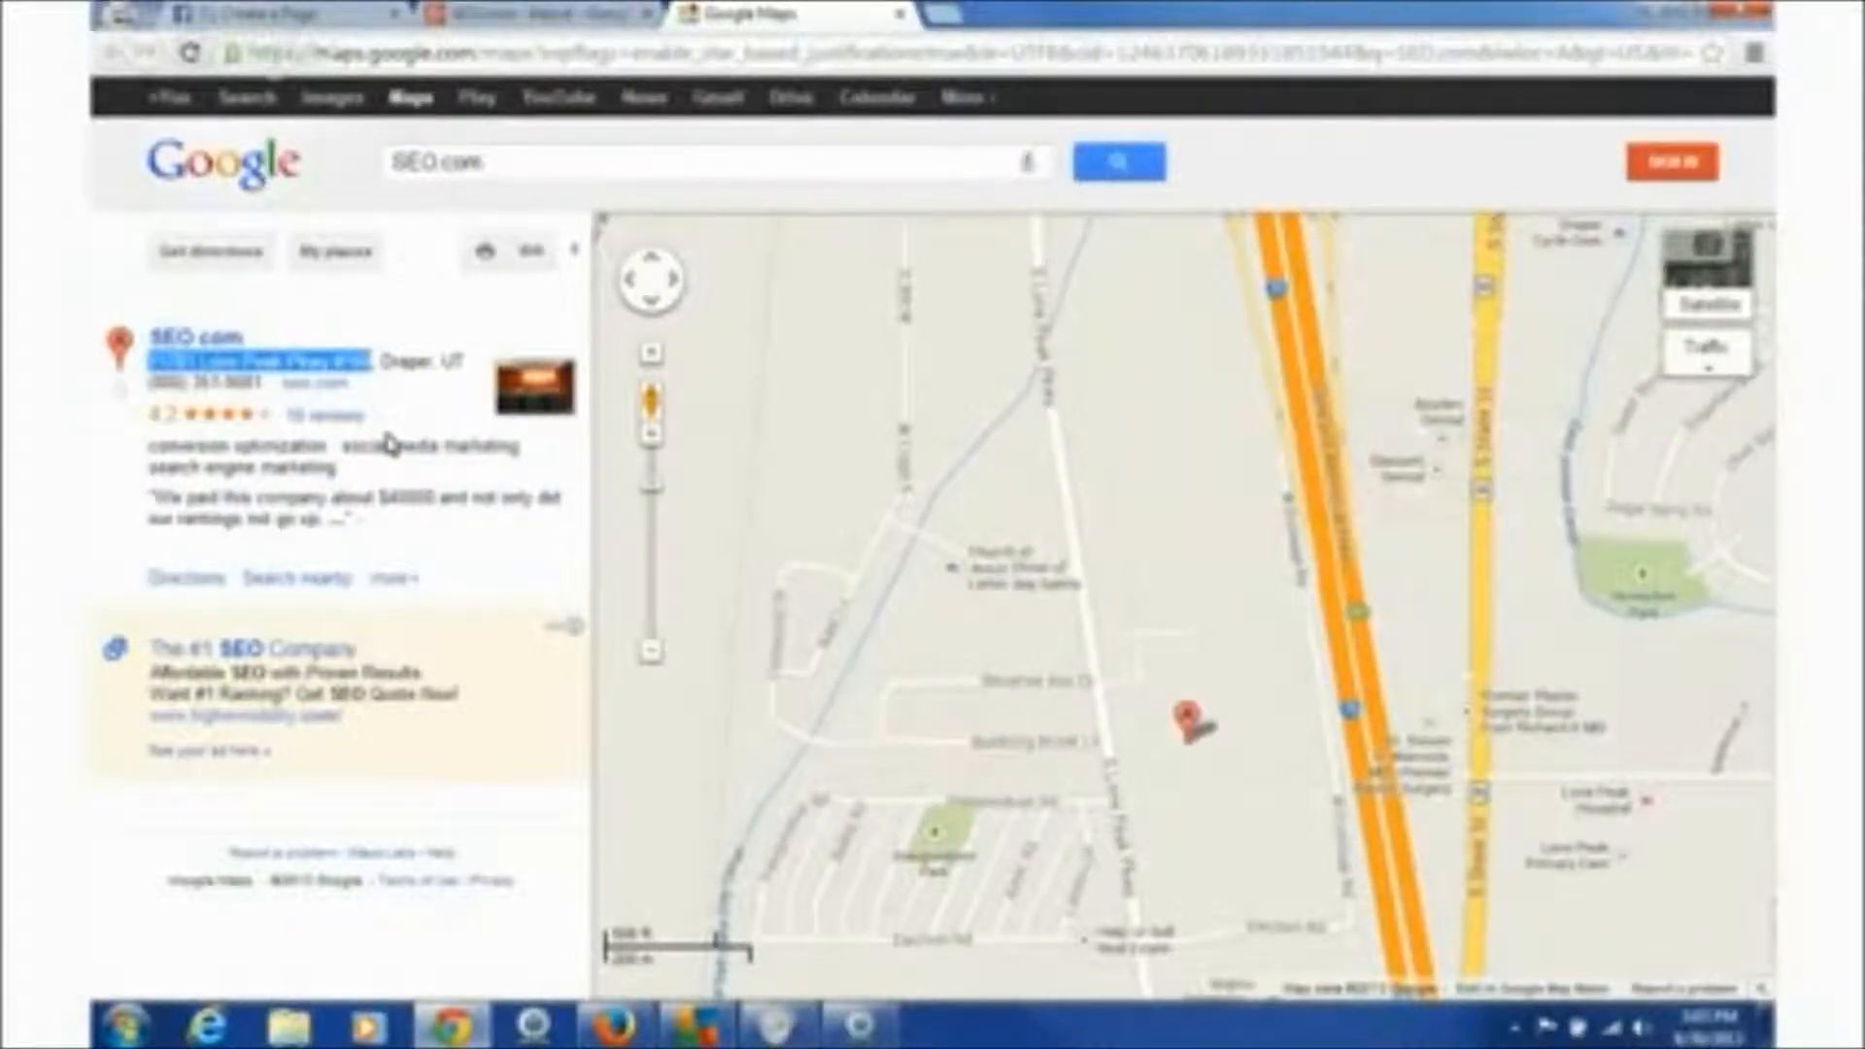
pyautogui.click(324, 19)
pyautogui.click(399, 420)
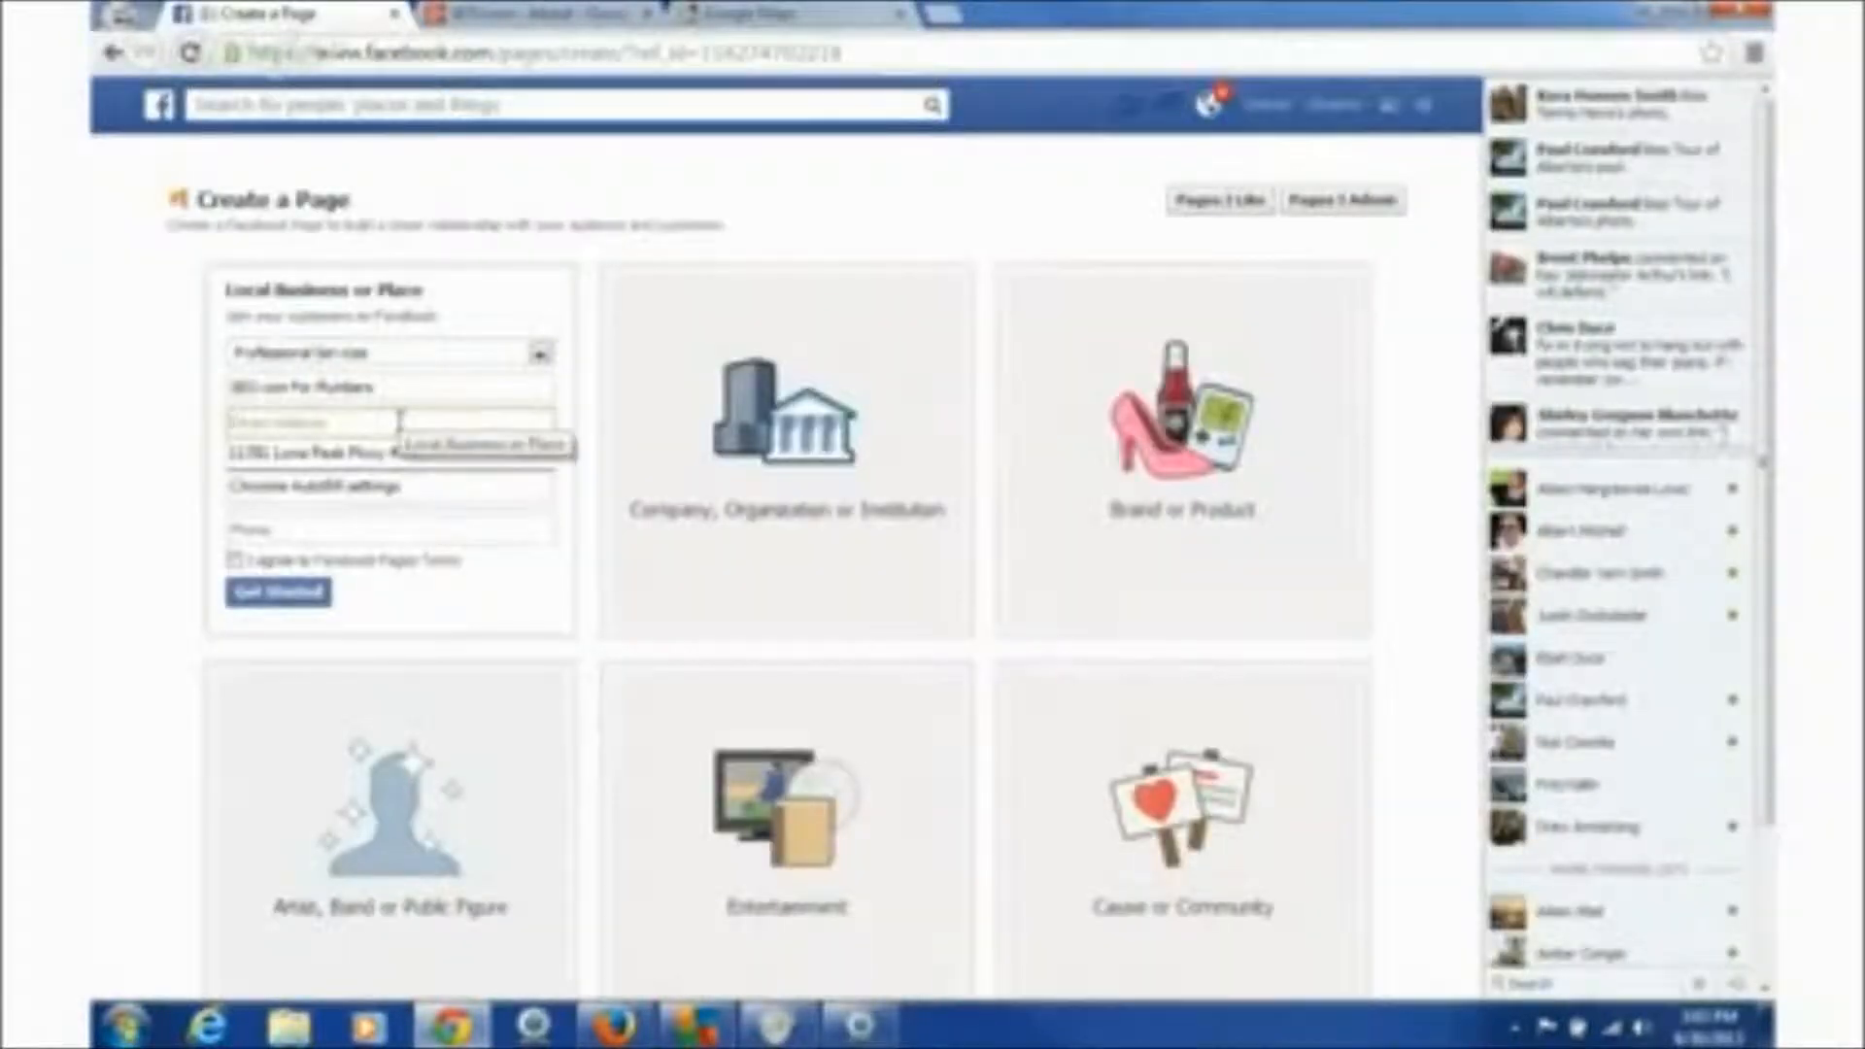
# - Fill in the street address from the suggestion and set the city to Draper, Utah
pyautogui.click(417, 452)
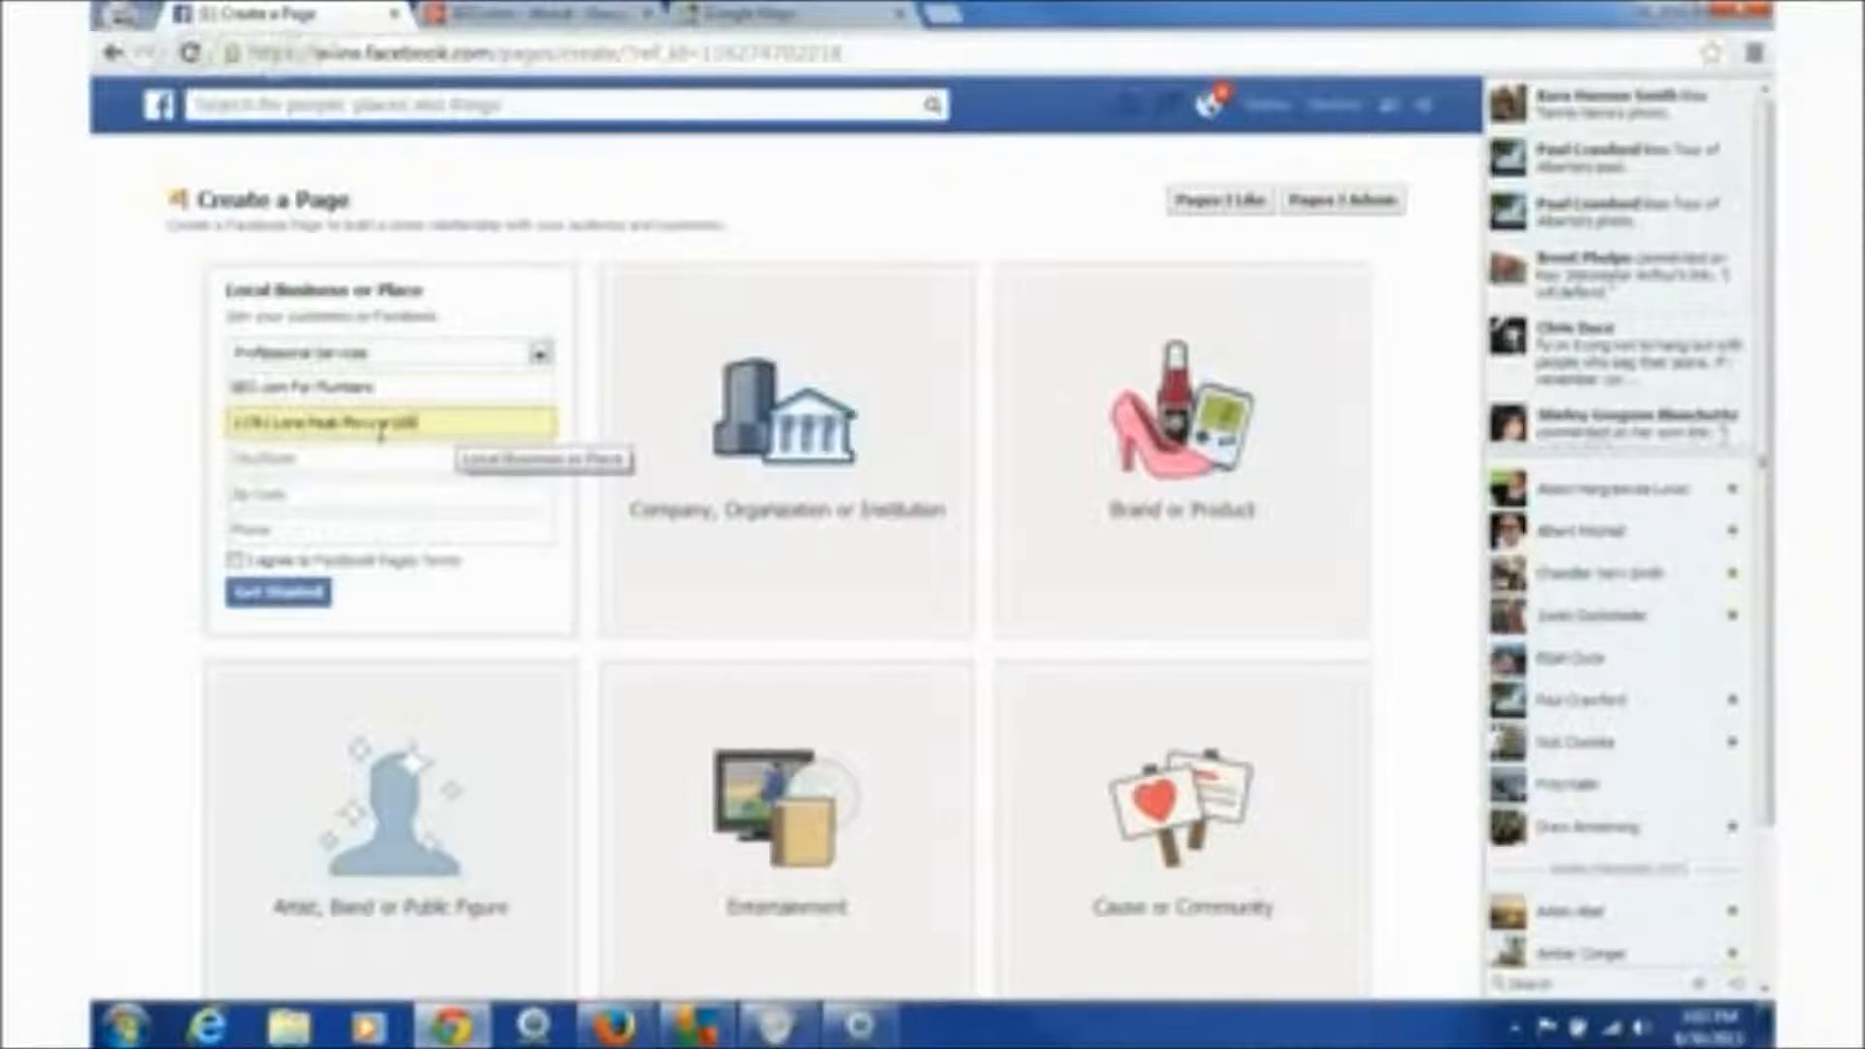
pyautogui.click(379, 432)
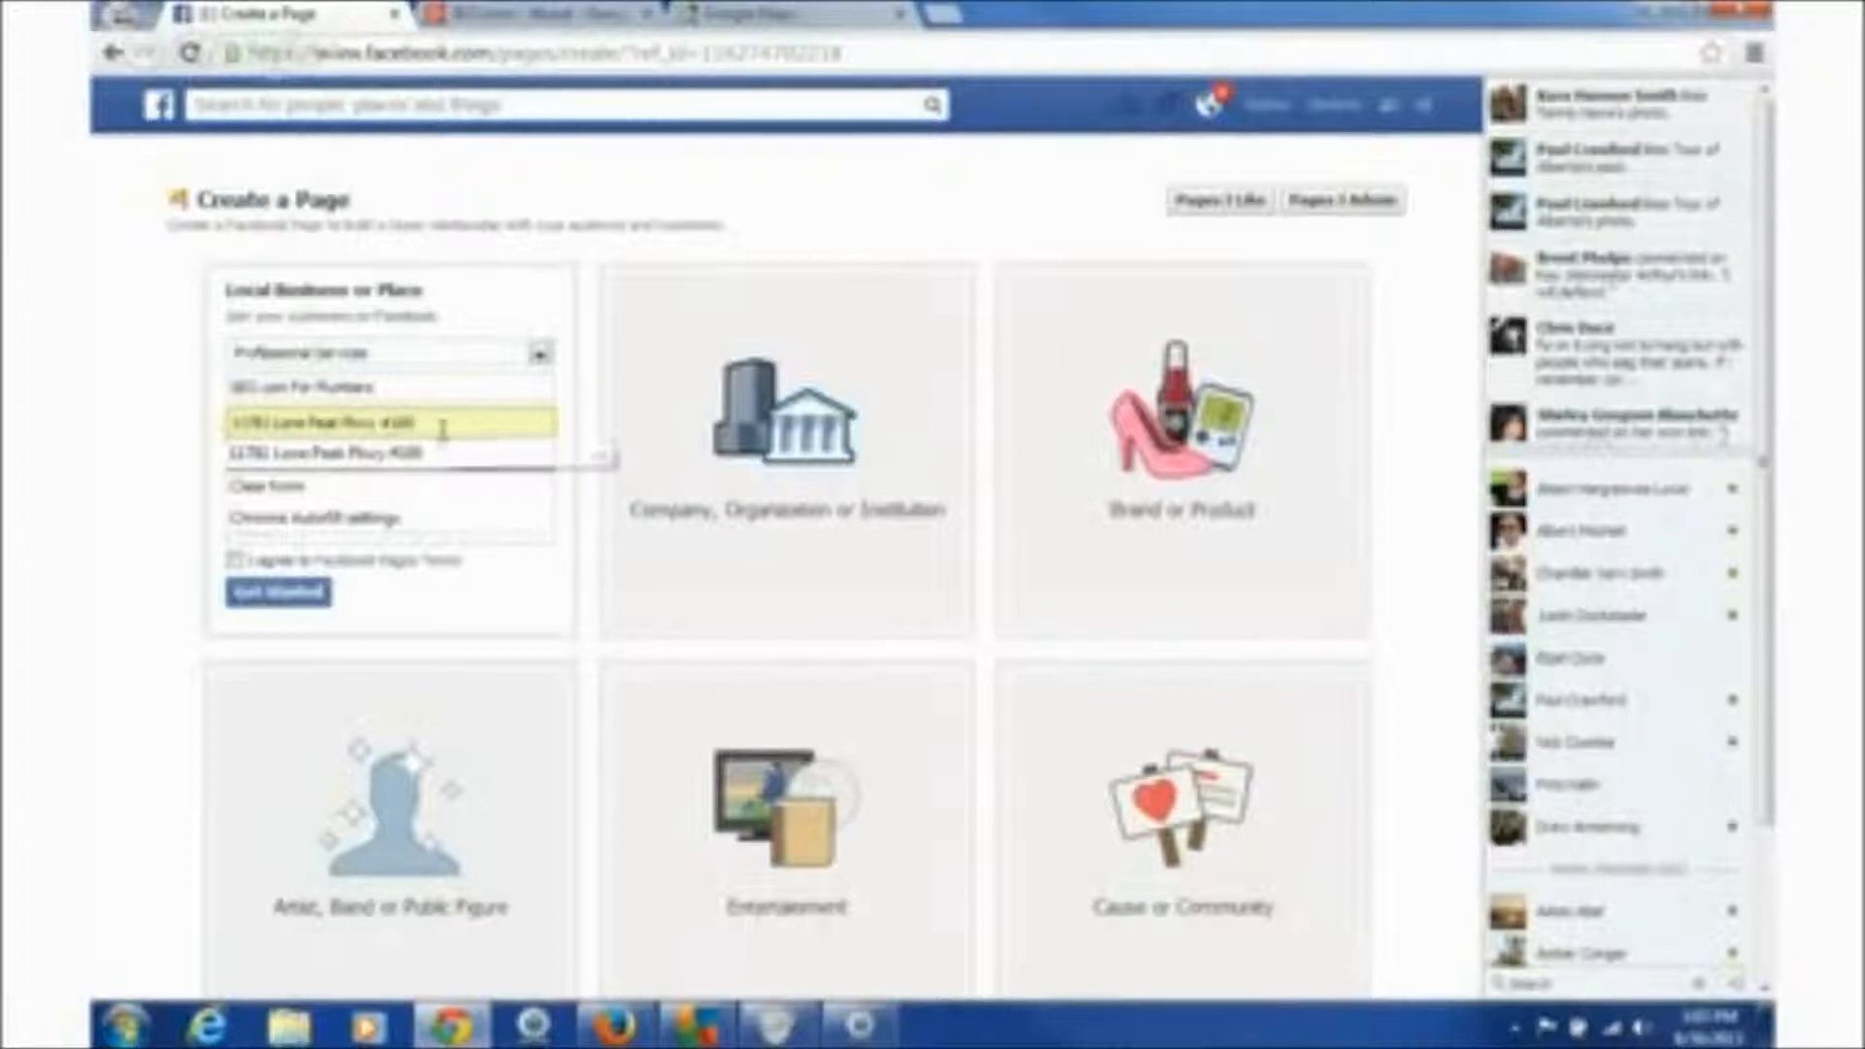
pyautogui.click(514, 319)
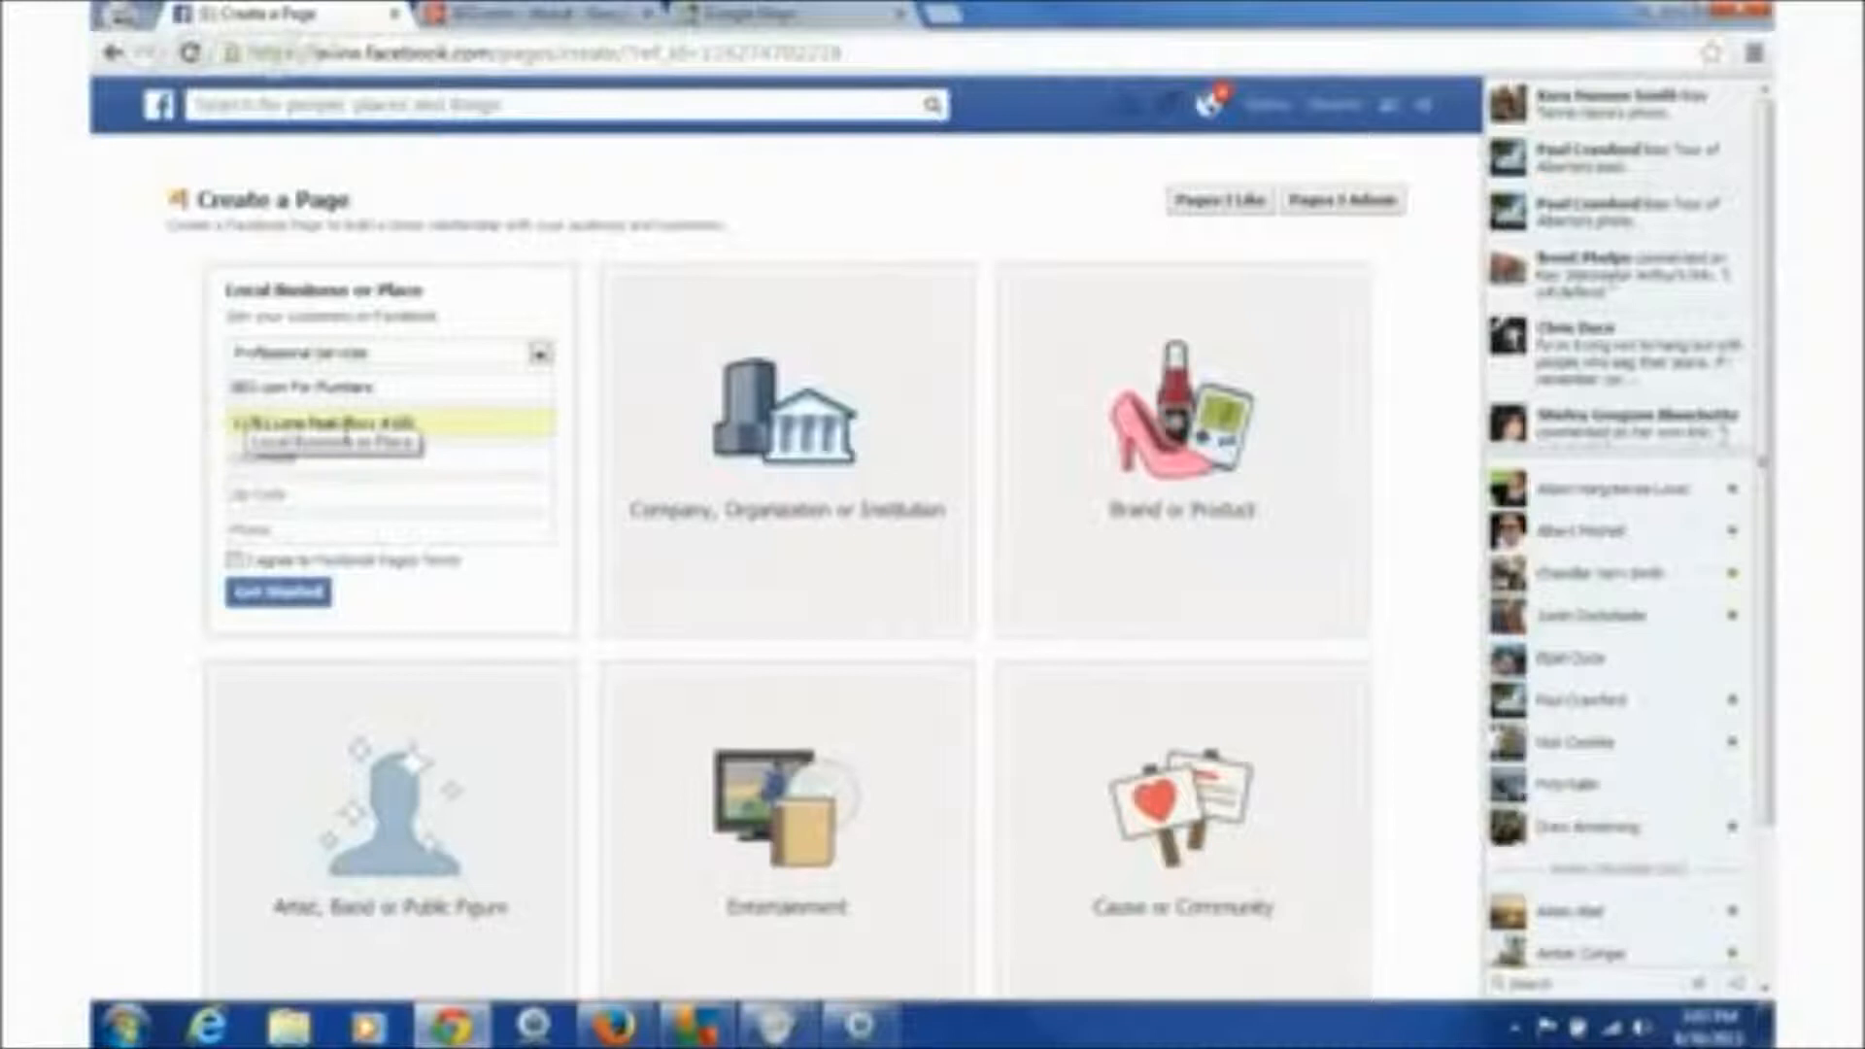
pyautogui.click(483, 454)
pyautogui.write('H')
pyautogui.write('raper')
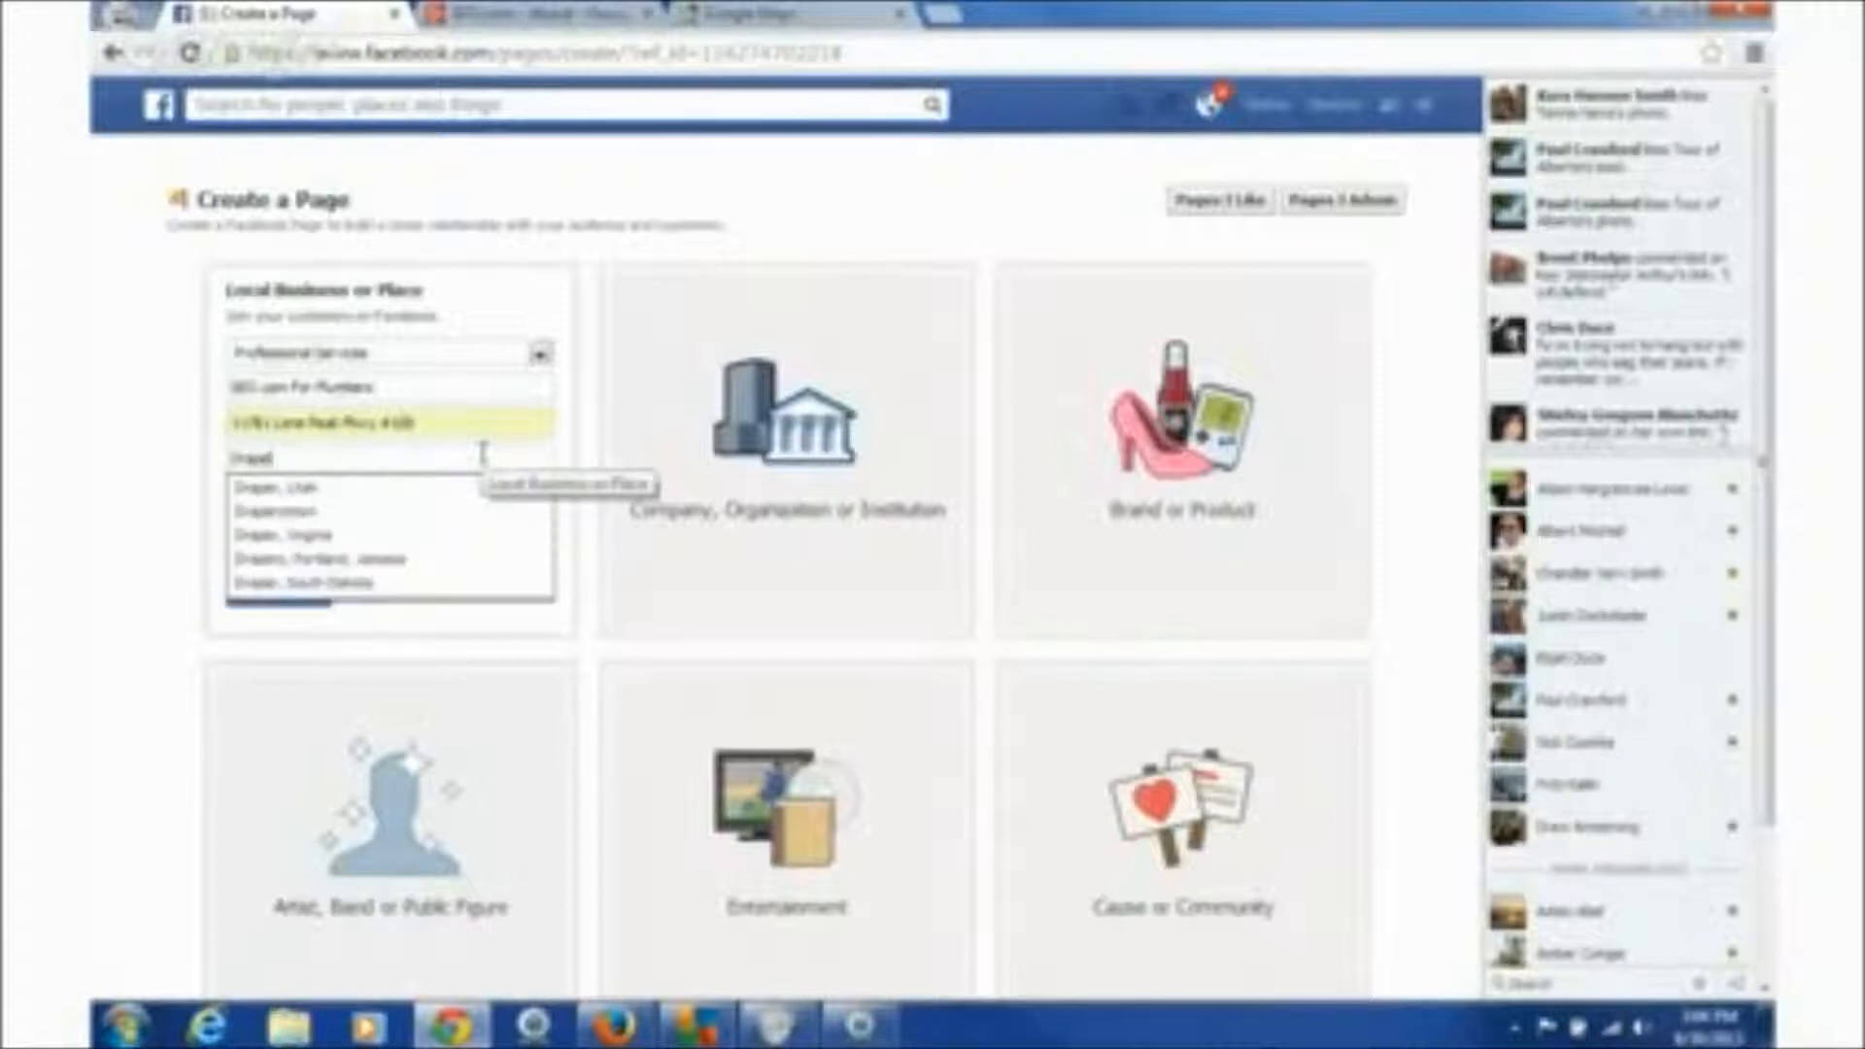
pyautogui.click(313, 489)
pyautogui.click(325, 498)
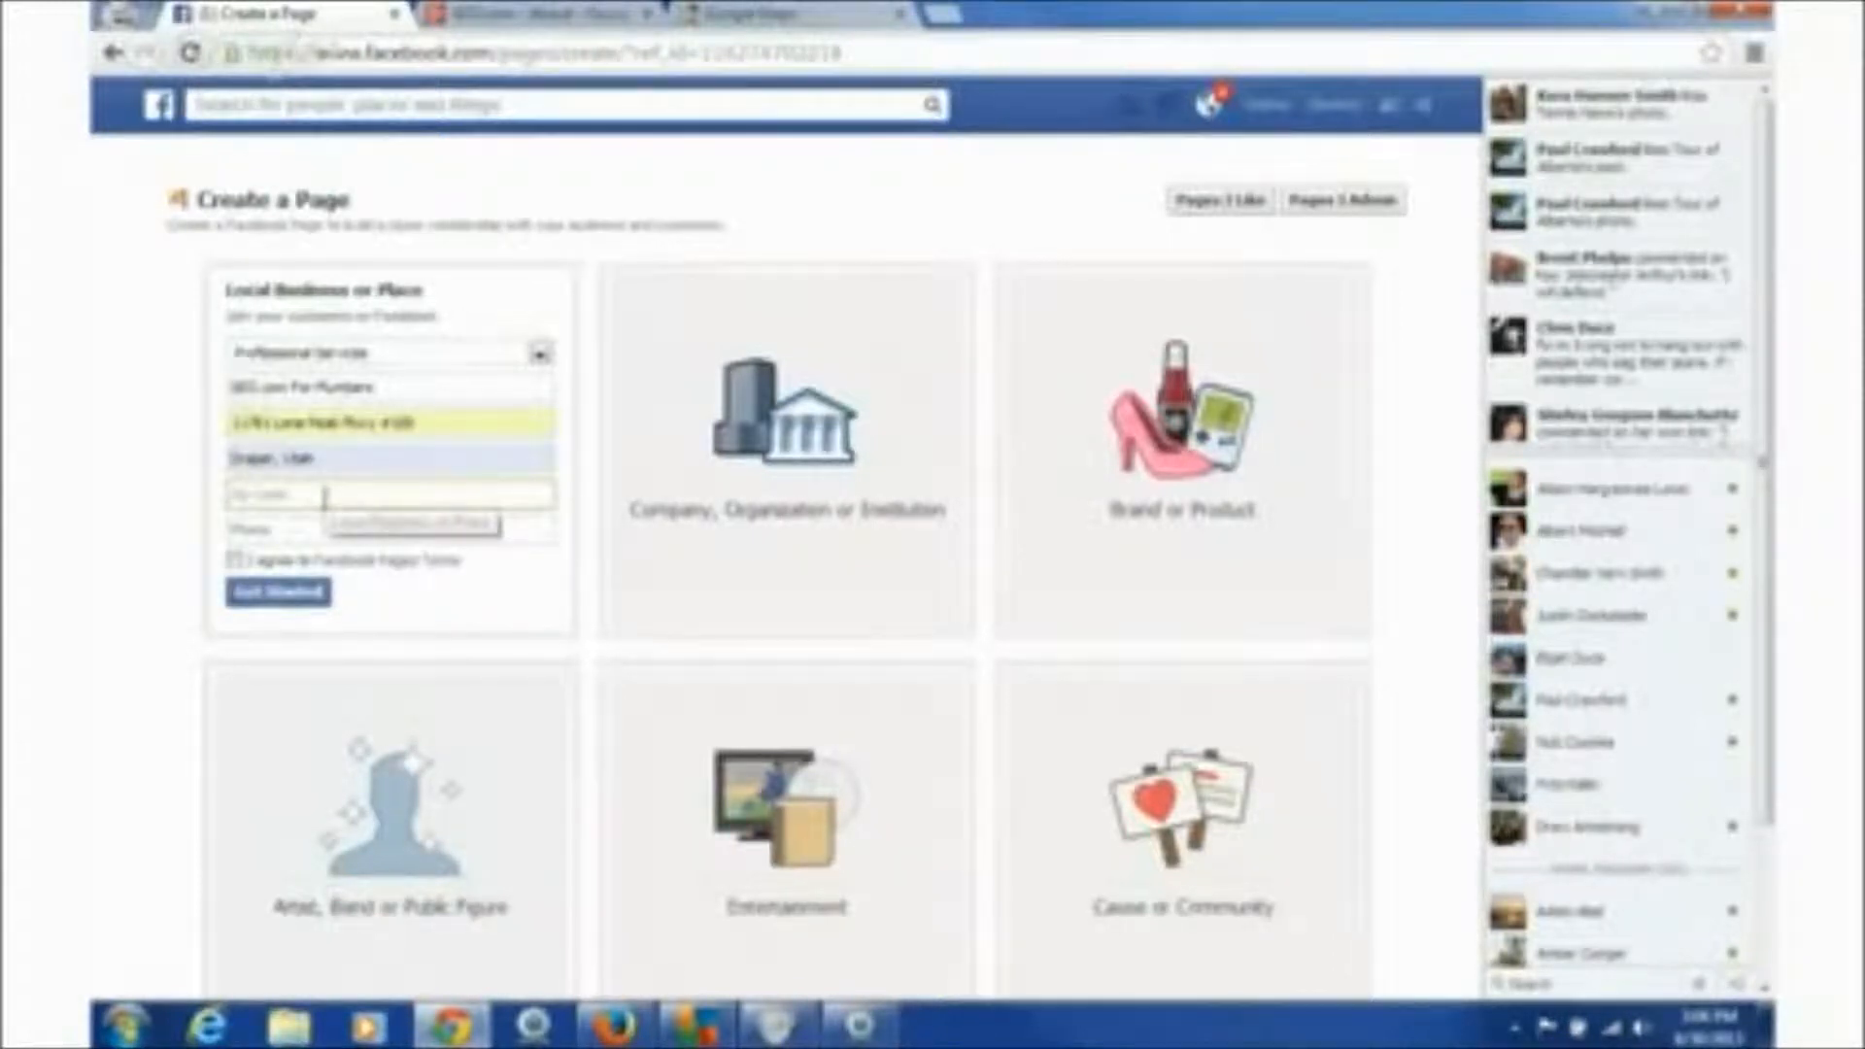
# - Enter ZIP 84020 and the business phone number, agree to the Pages terms, and create the page
pyautogui.write('84020')
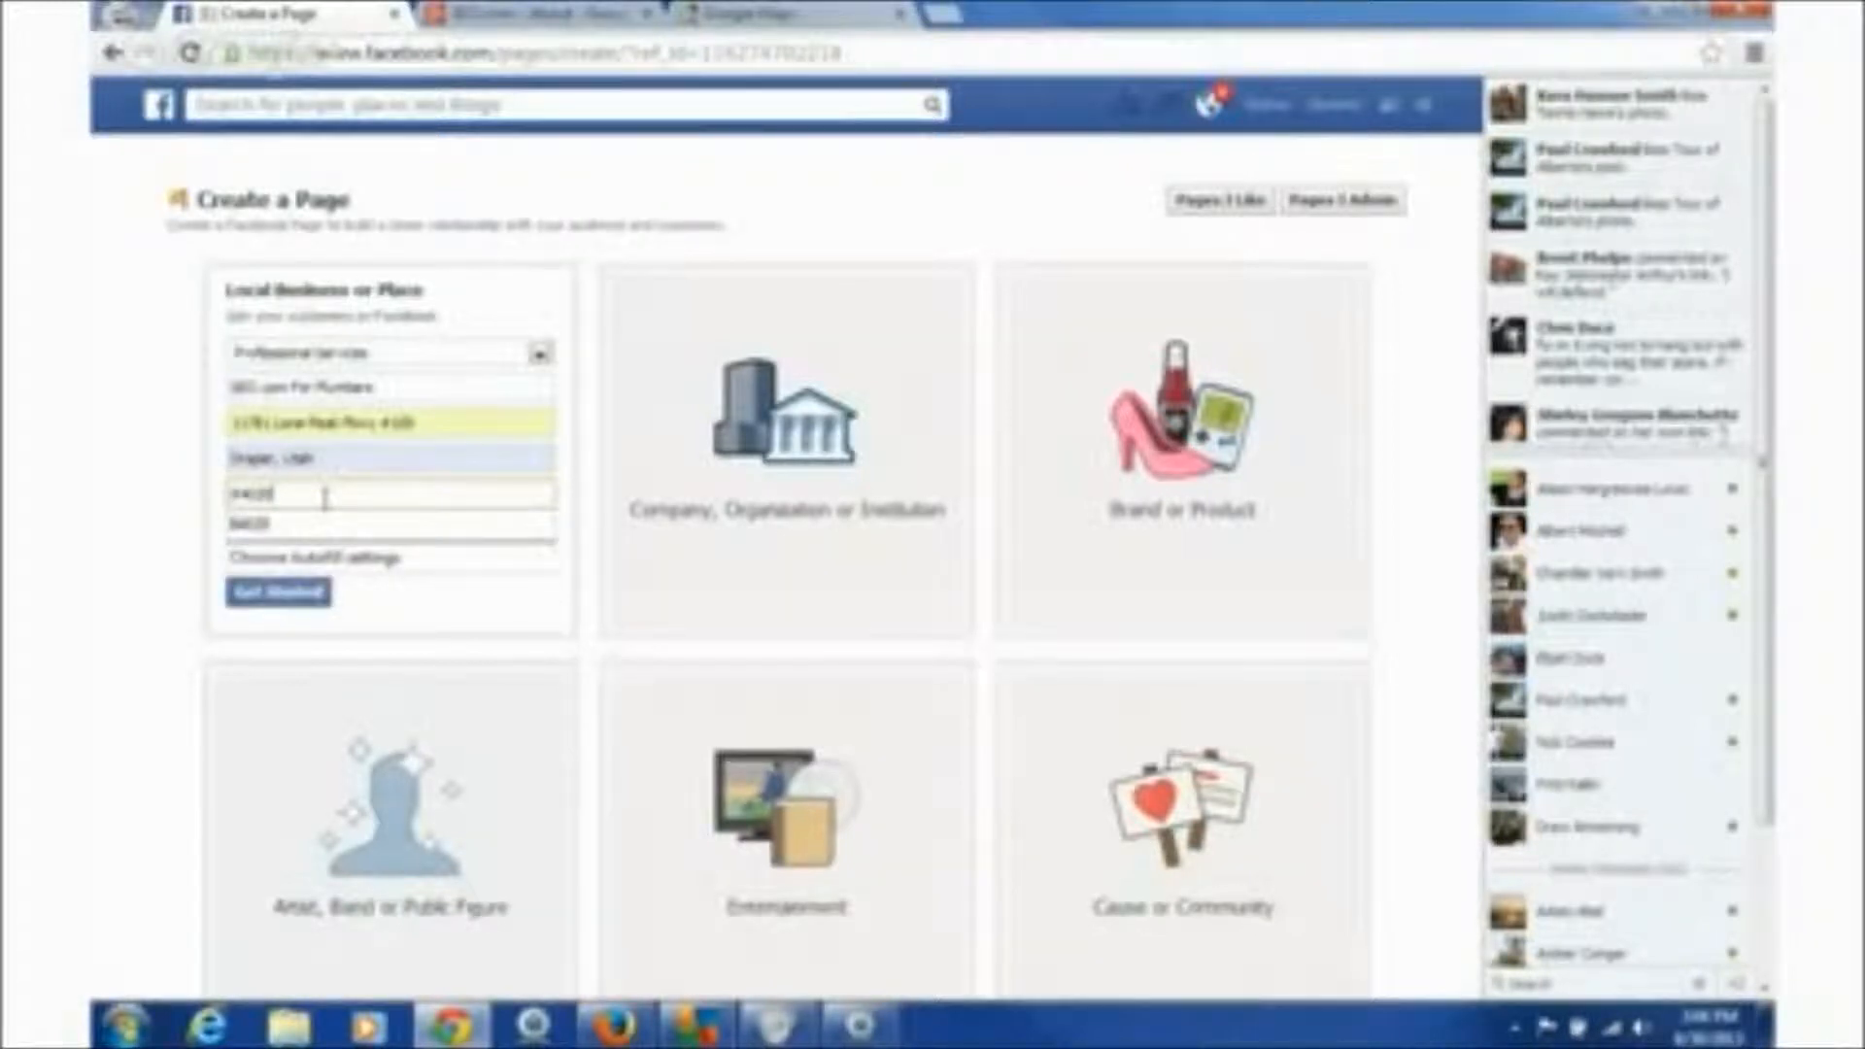
pyautogui.click(303, 526)
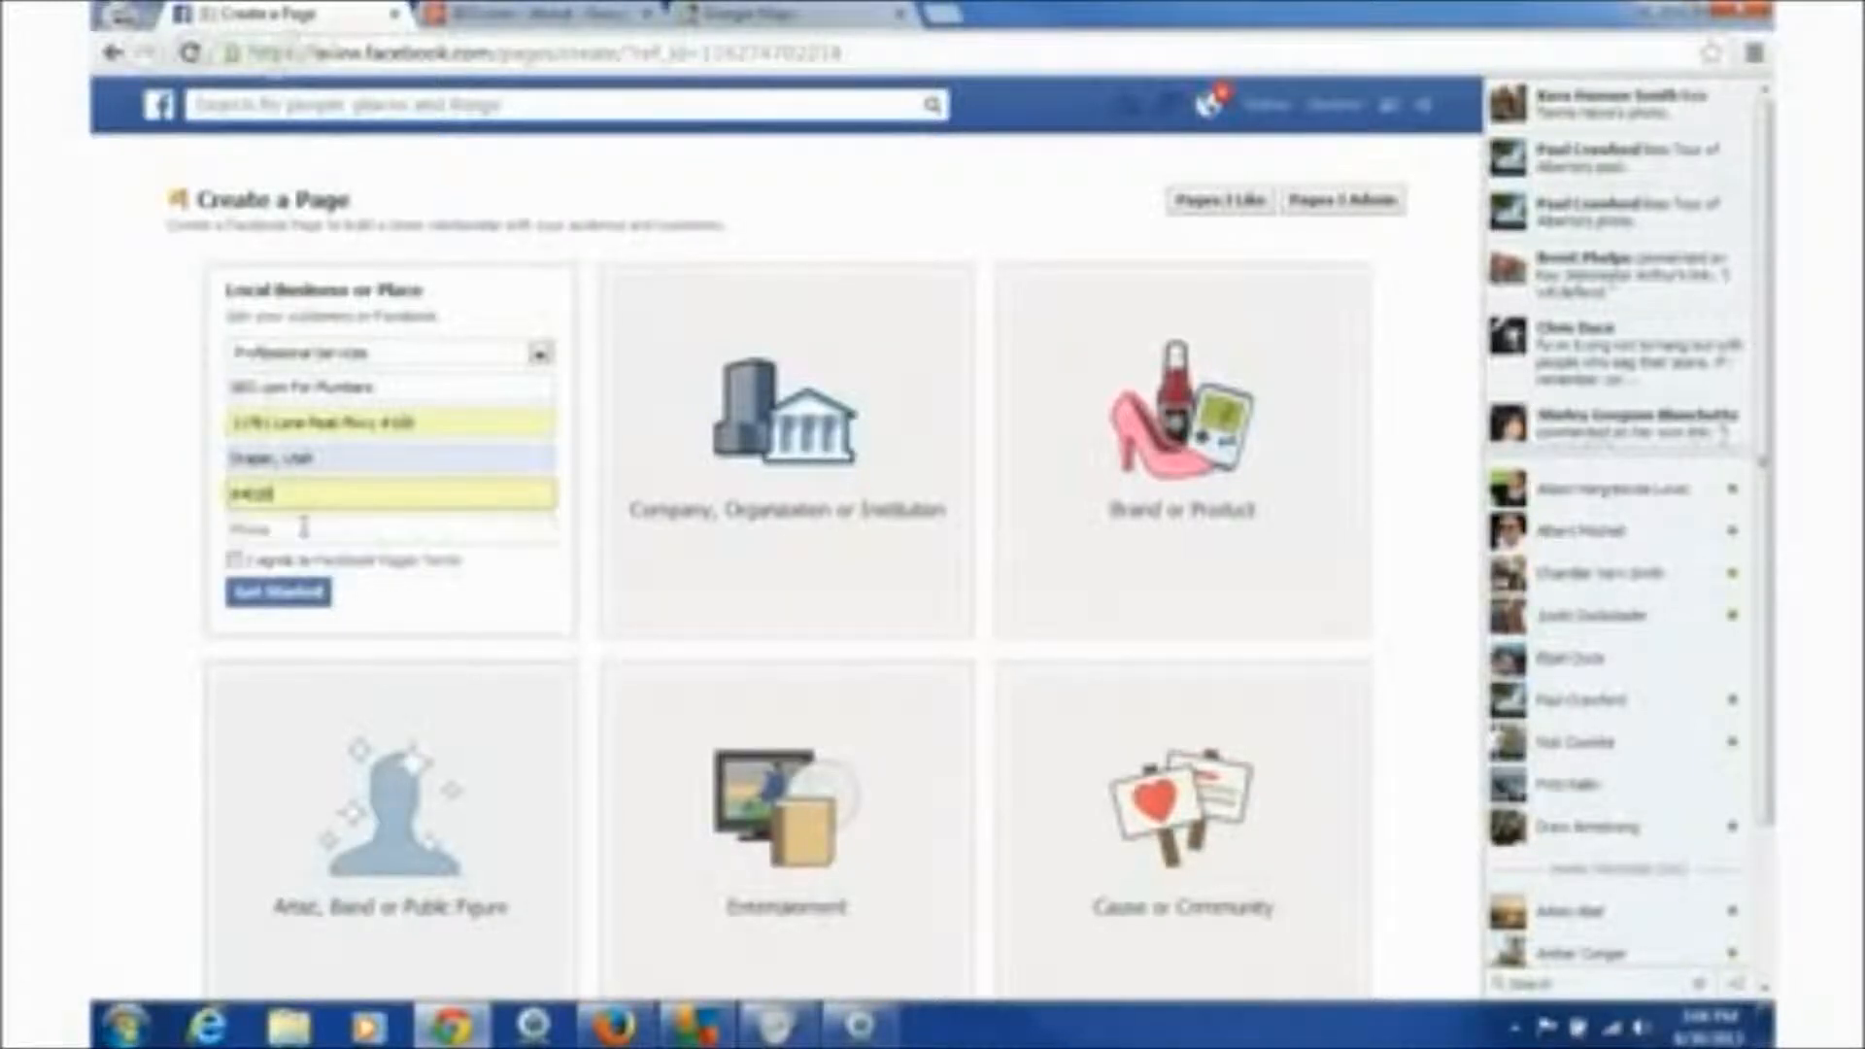
pyautogui.click(303, 526)
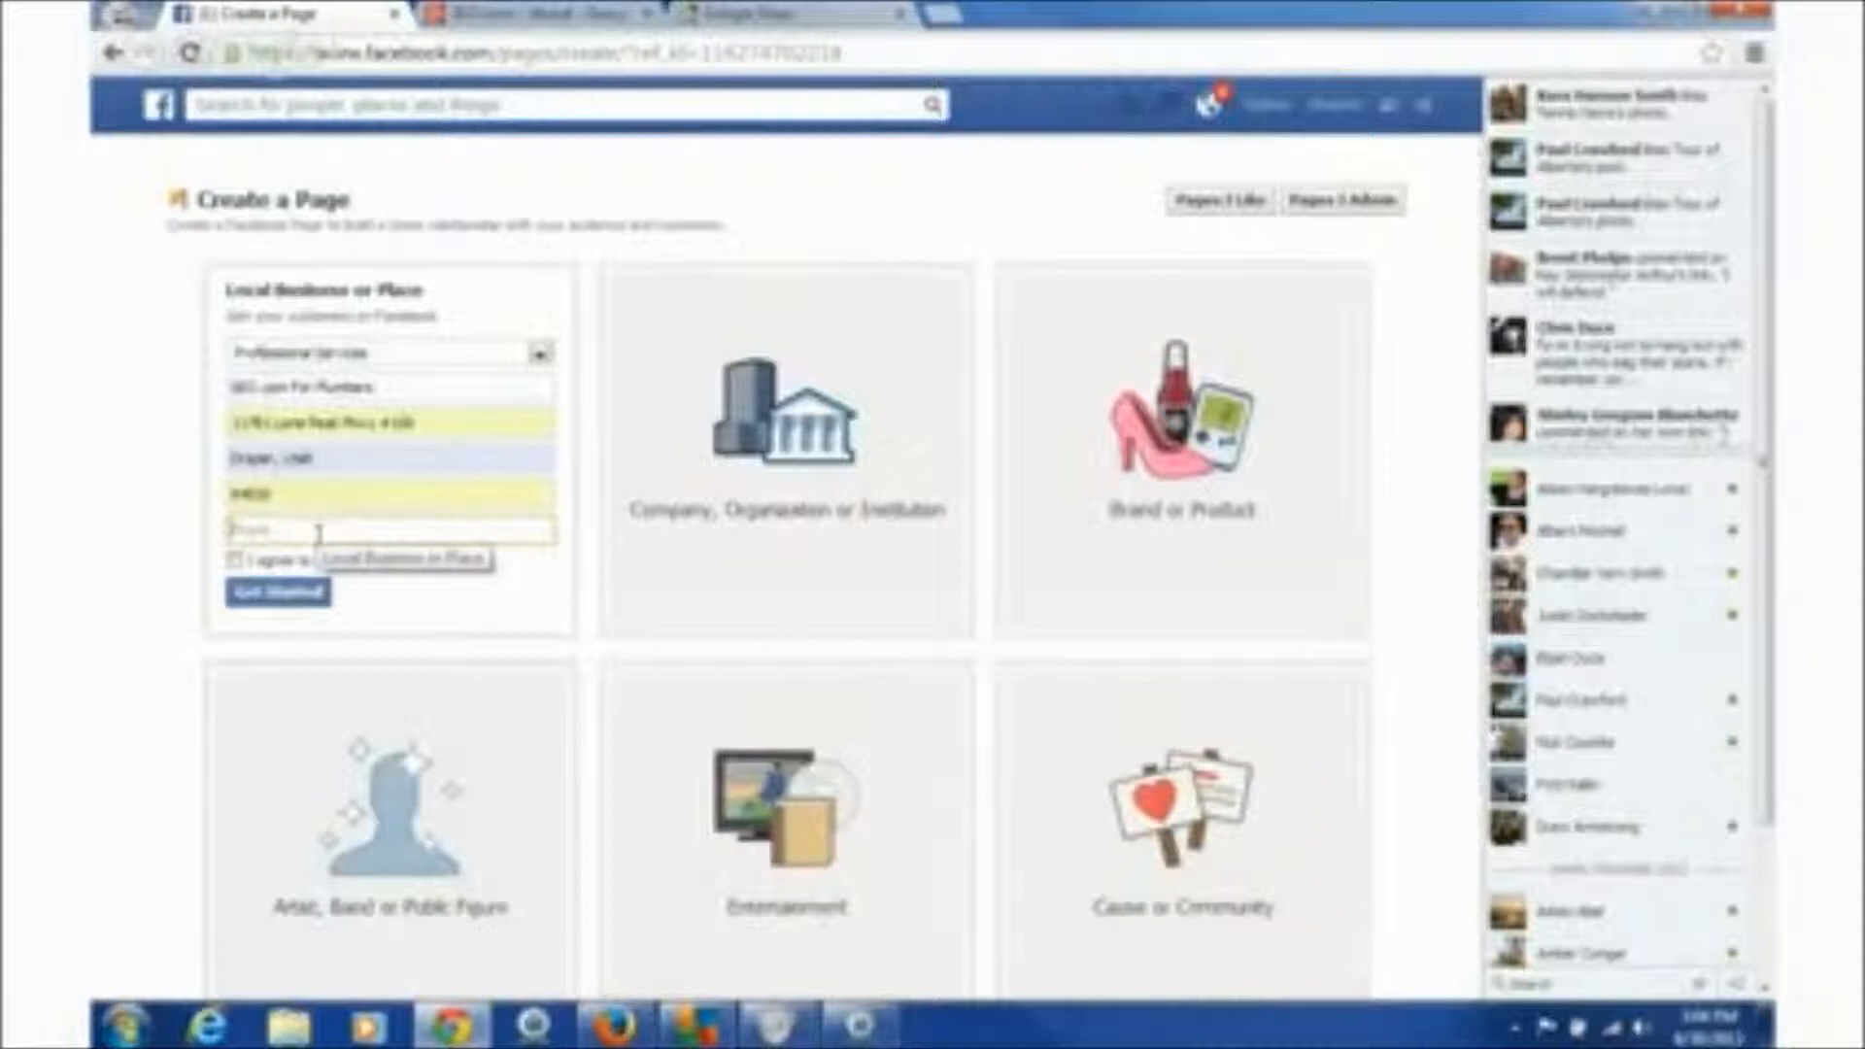
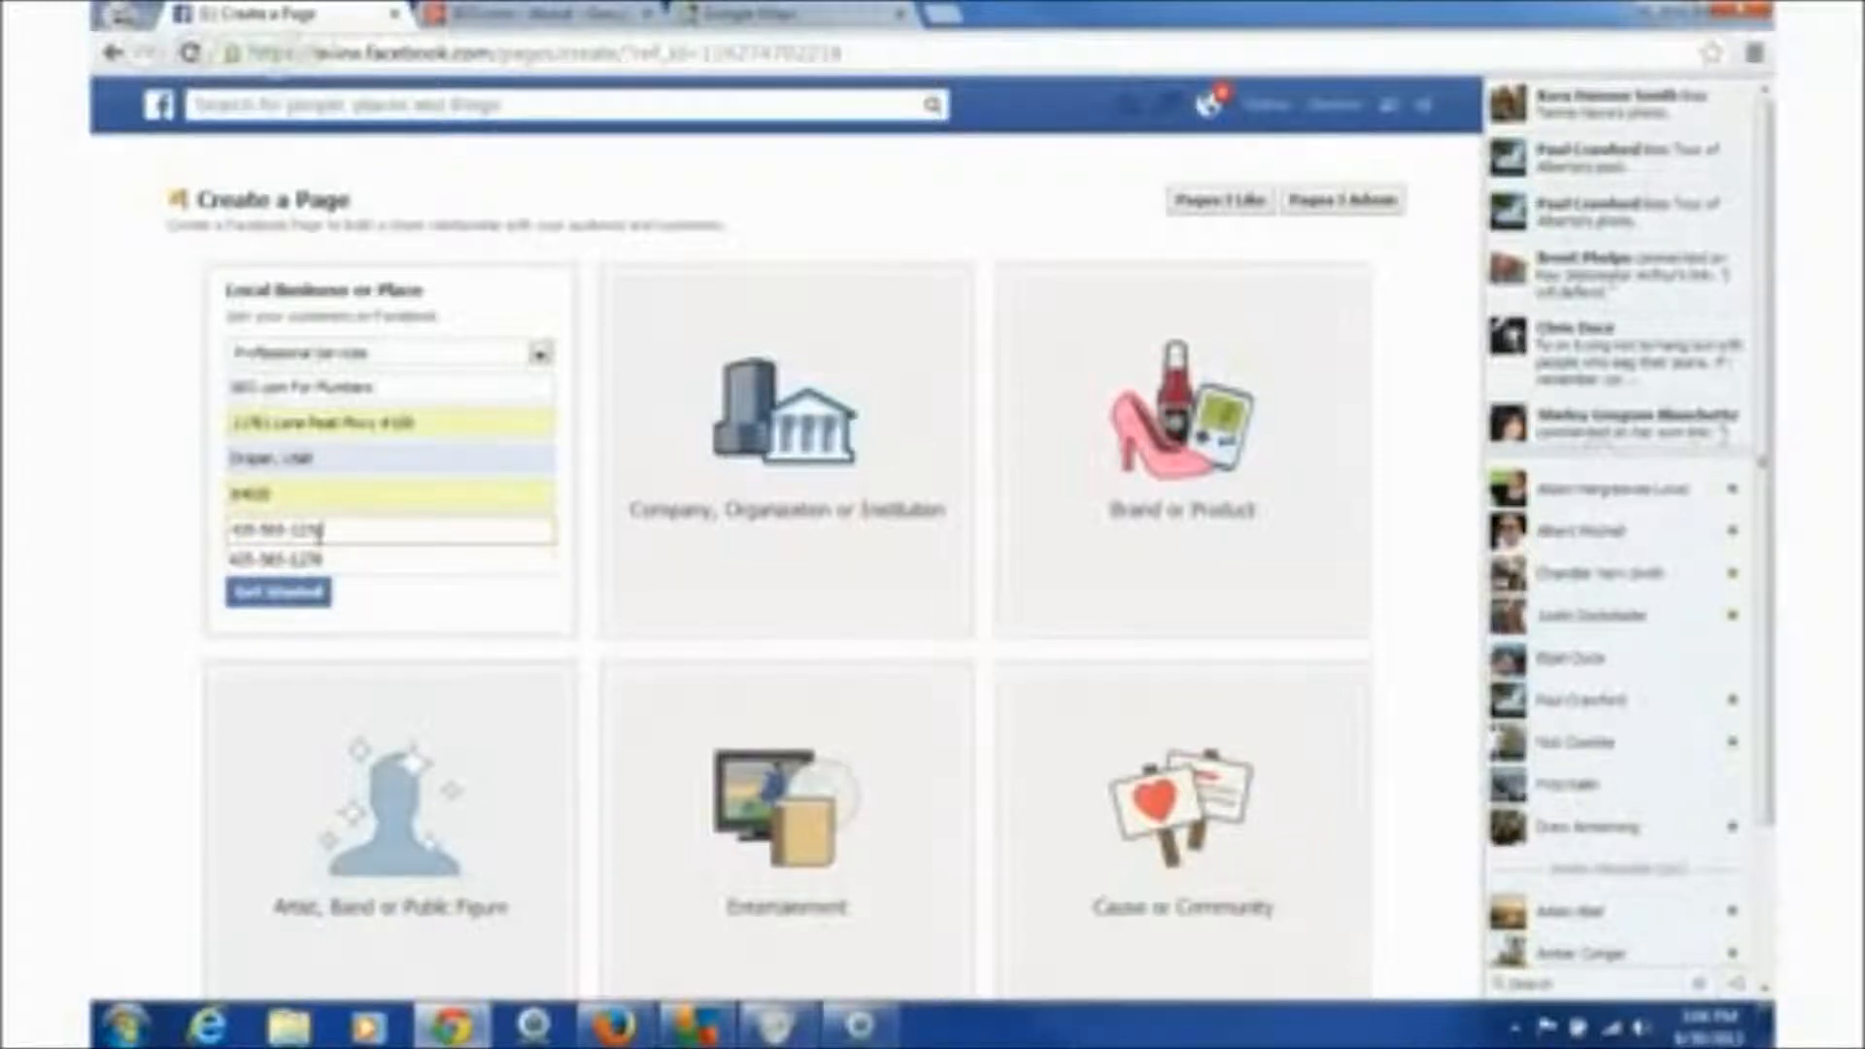
pyautogui.click(338, 559)
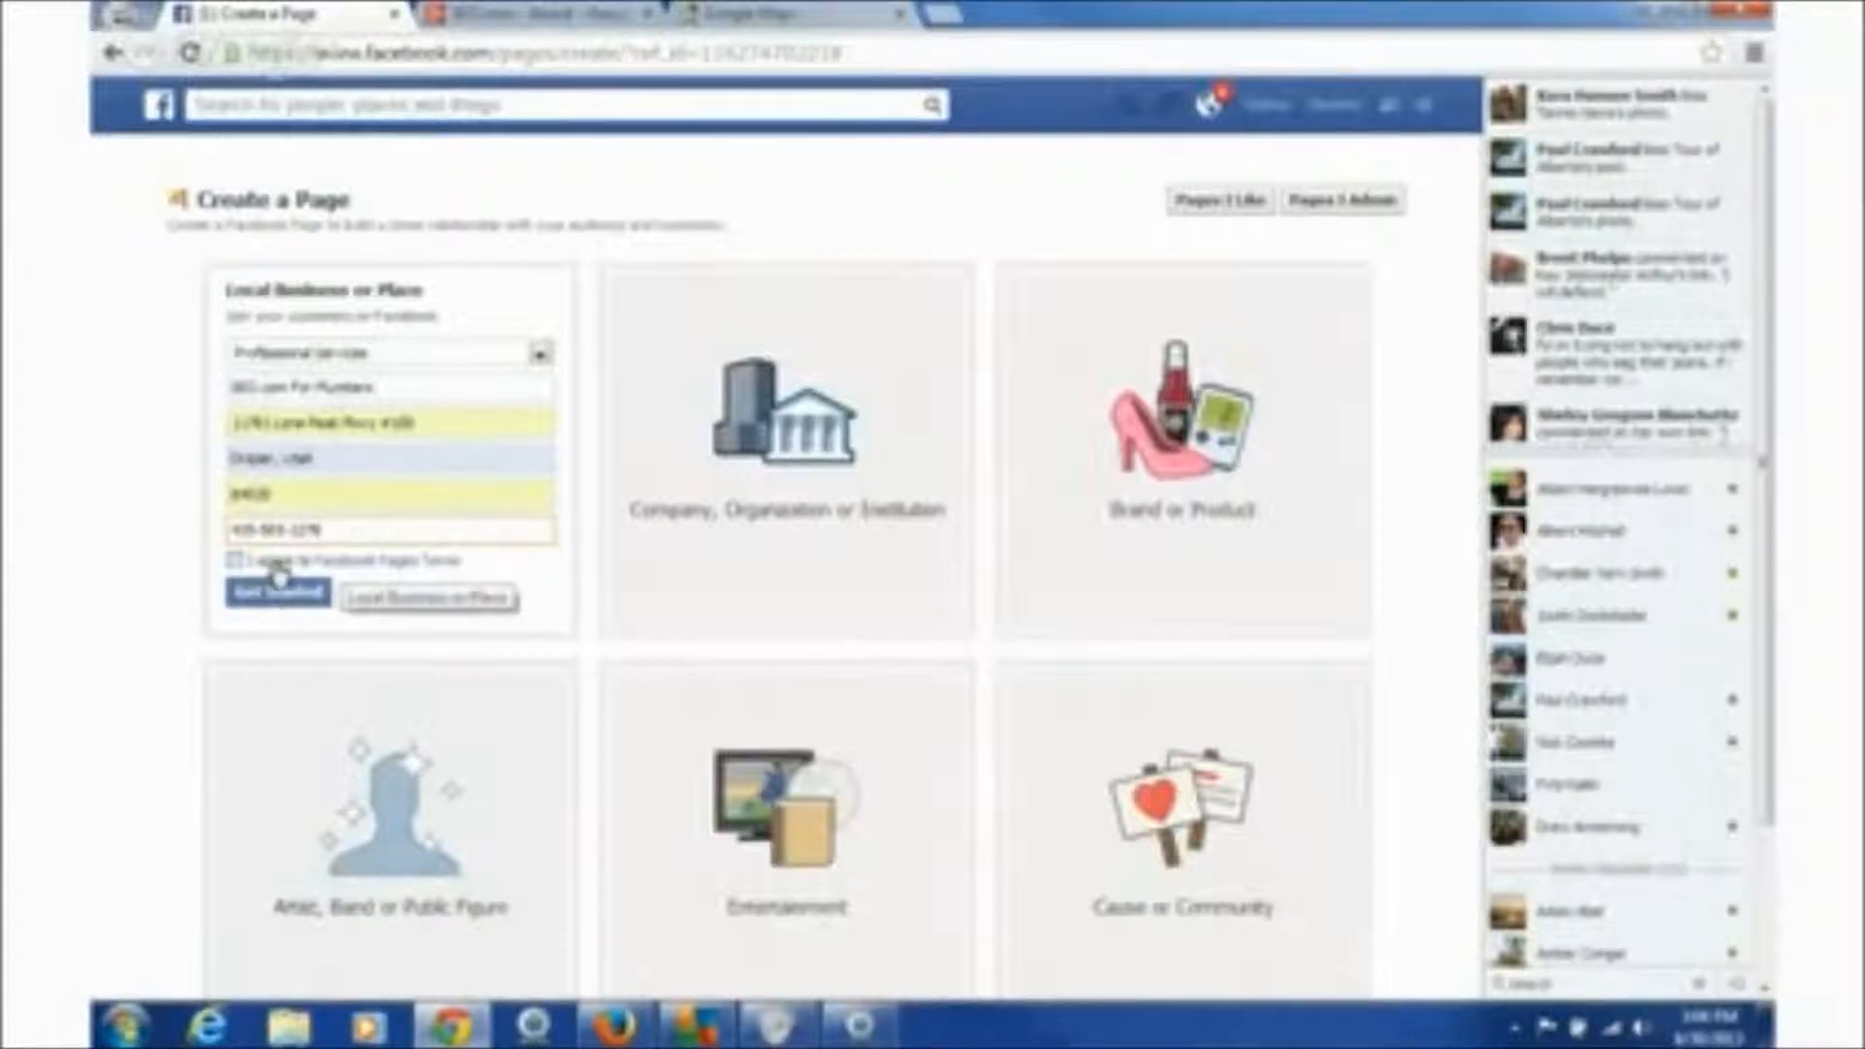
pyautogui.click(234, 561)
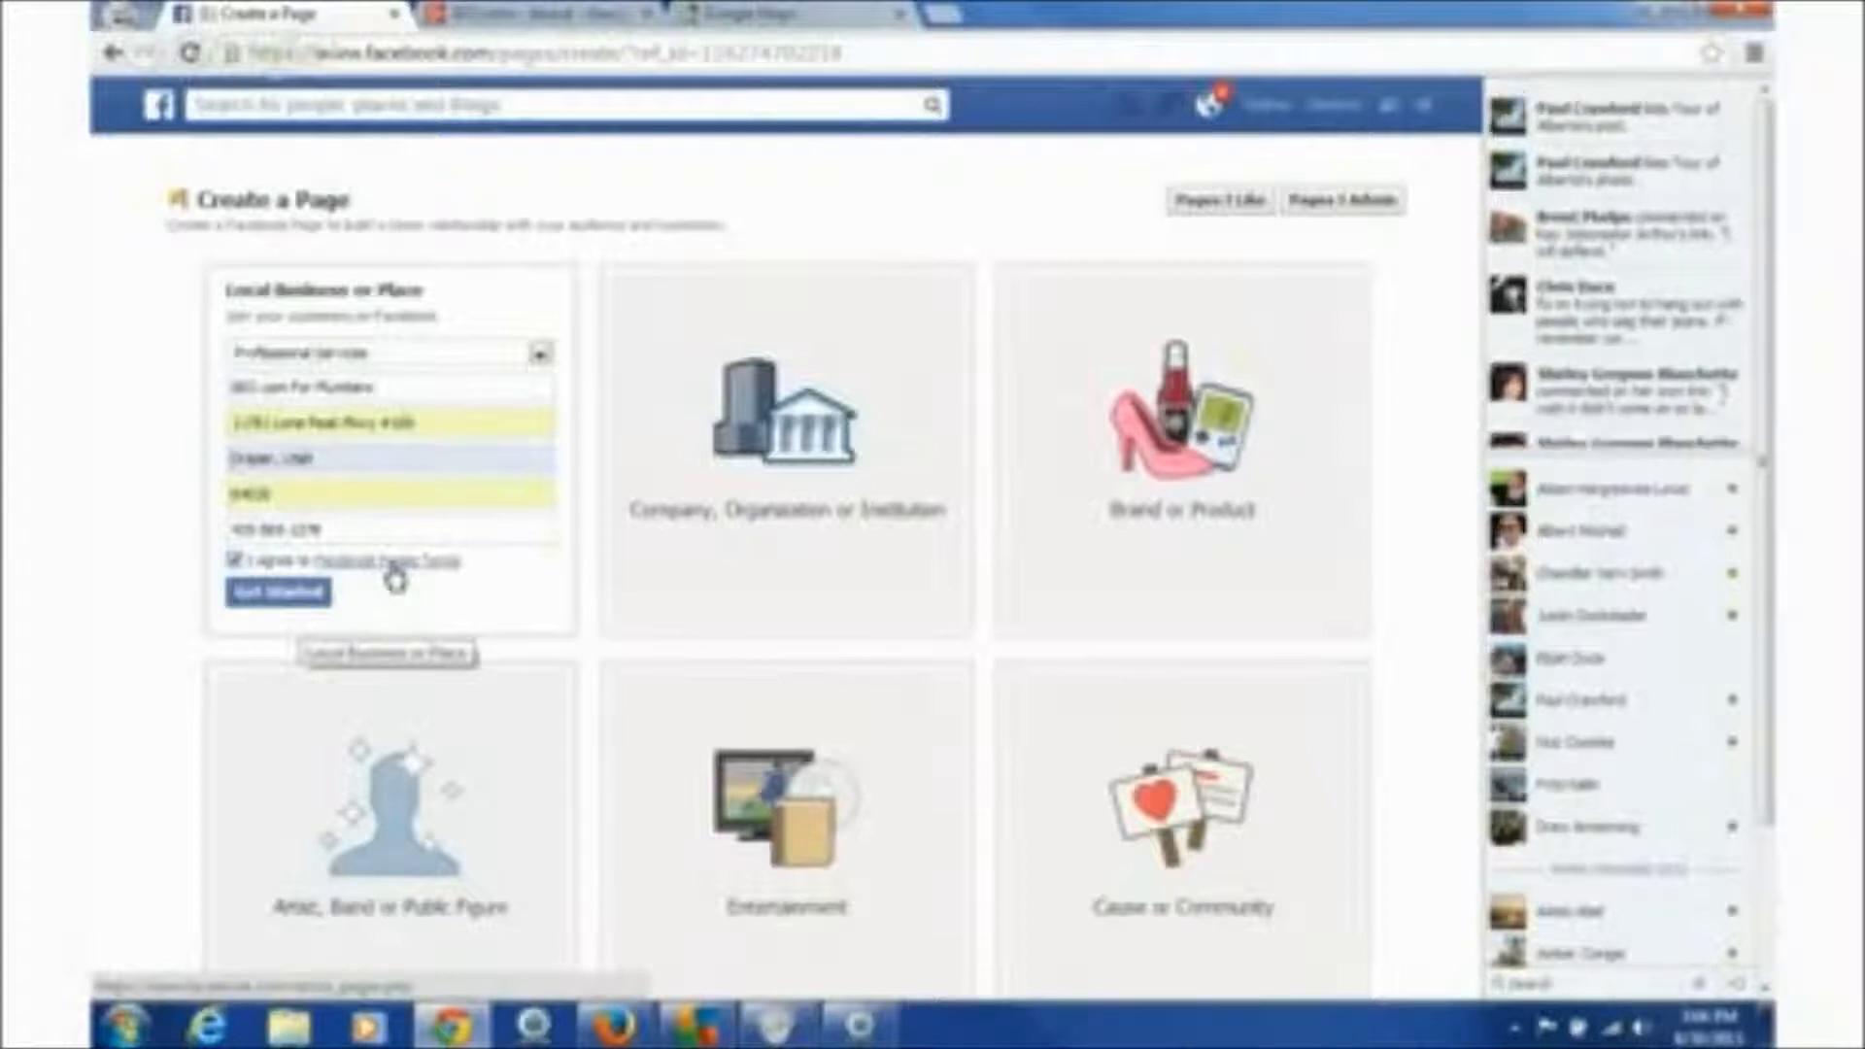
pyautogui.click(266, 597)
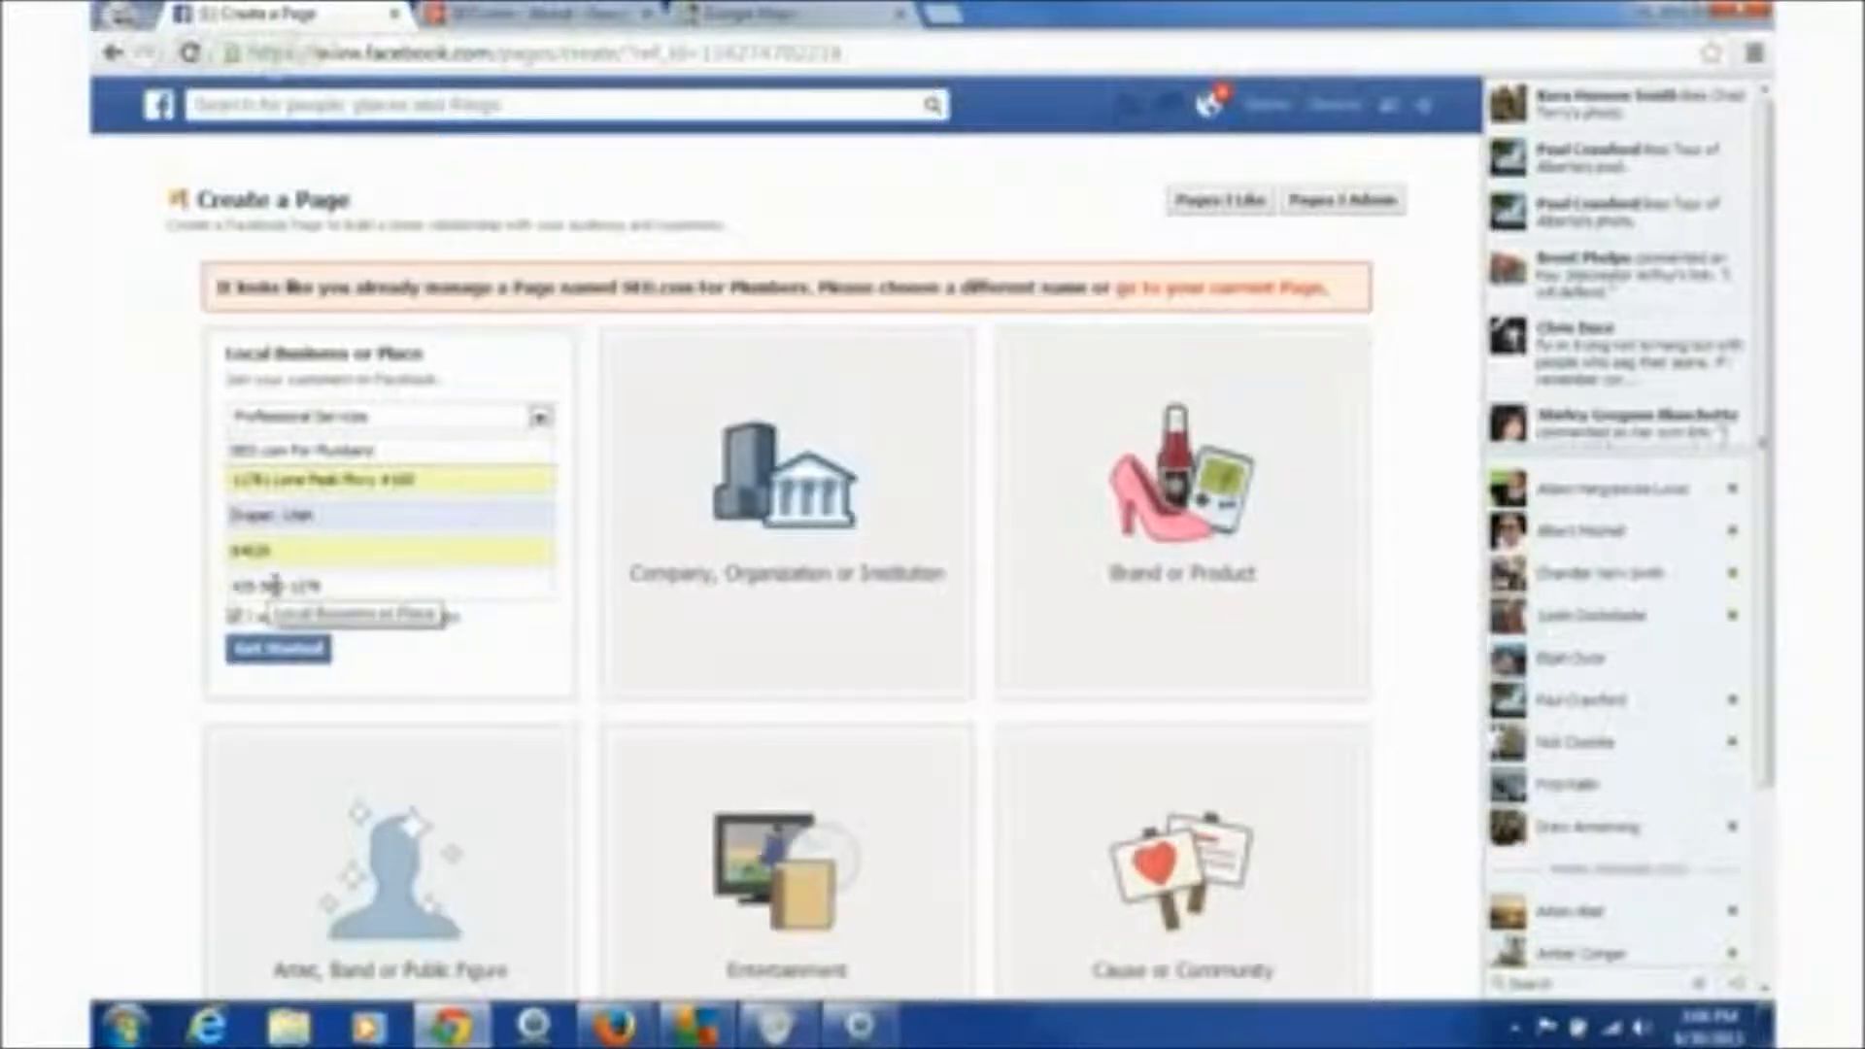
pyautogui.click(268, 645)
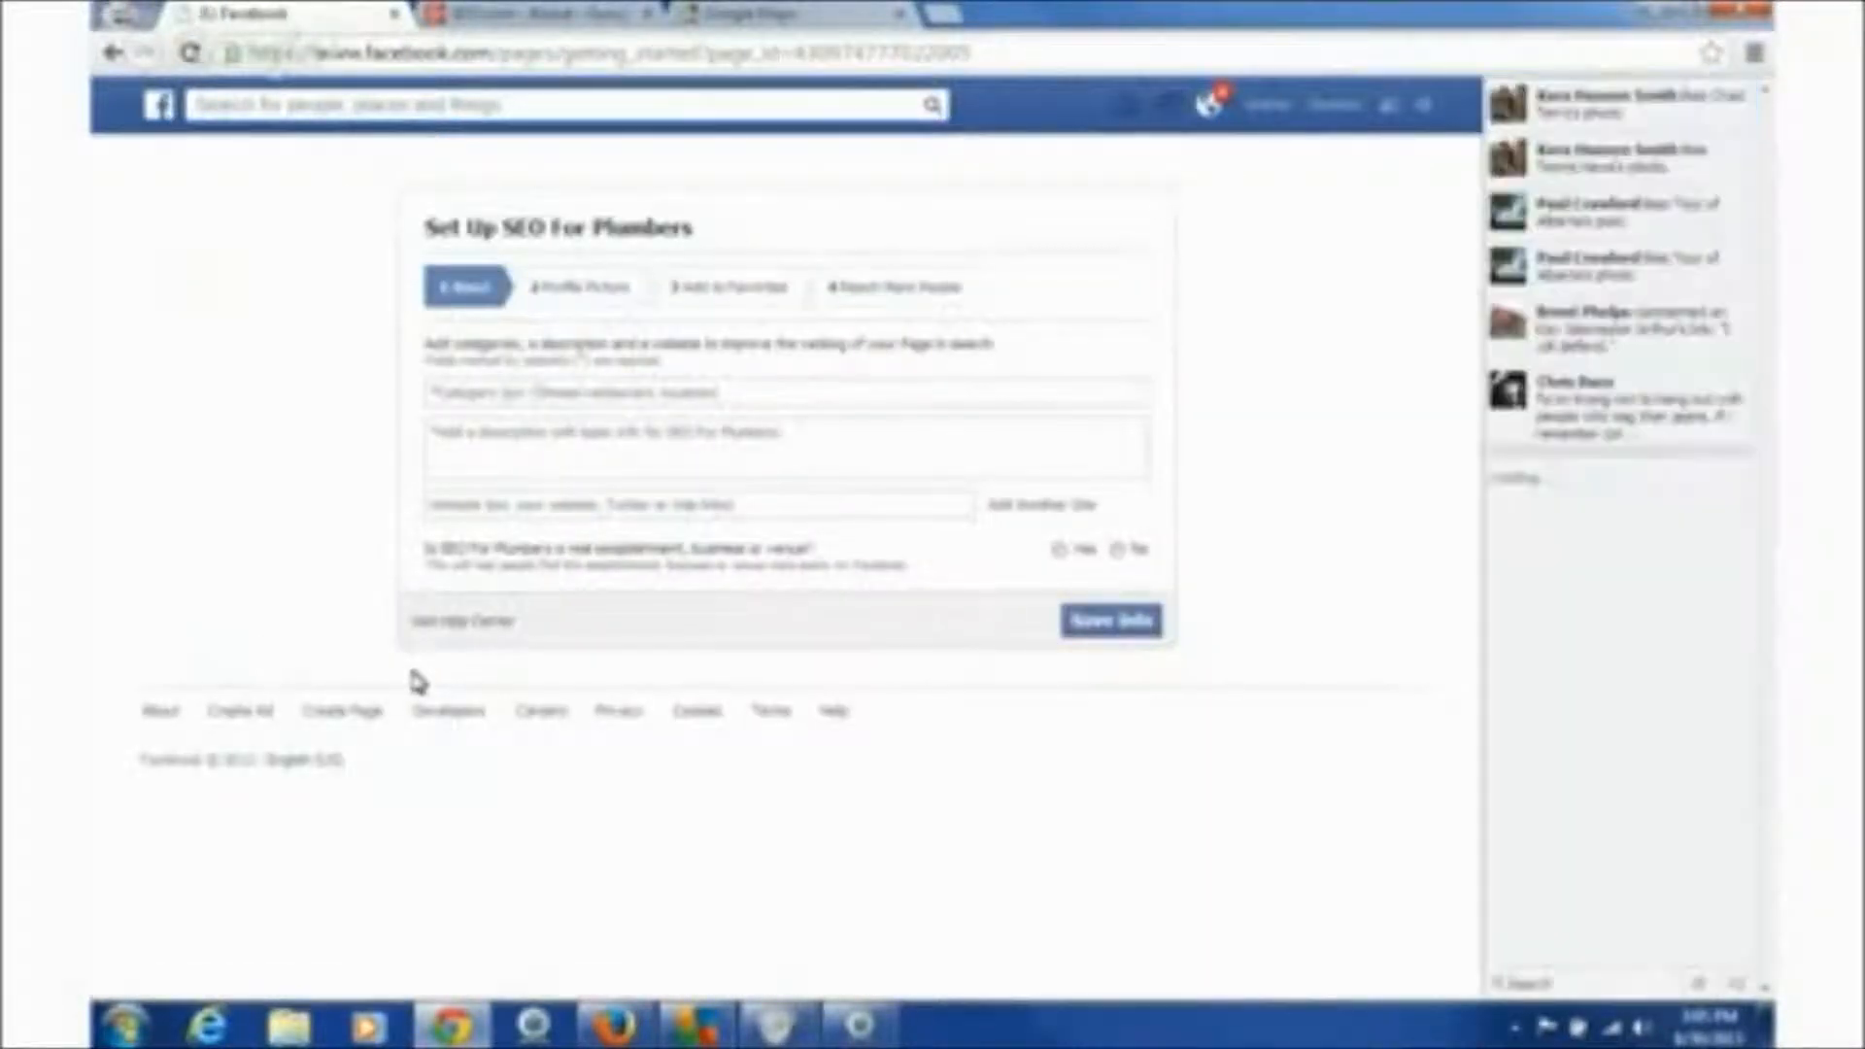
# - Set the category to Marketing Consultant and the description to 'We love to help Plumbers get found on Google'
pyautogui.click(517, 393)
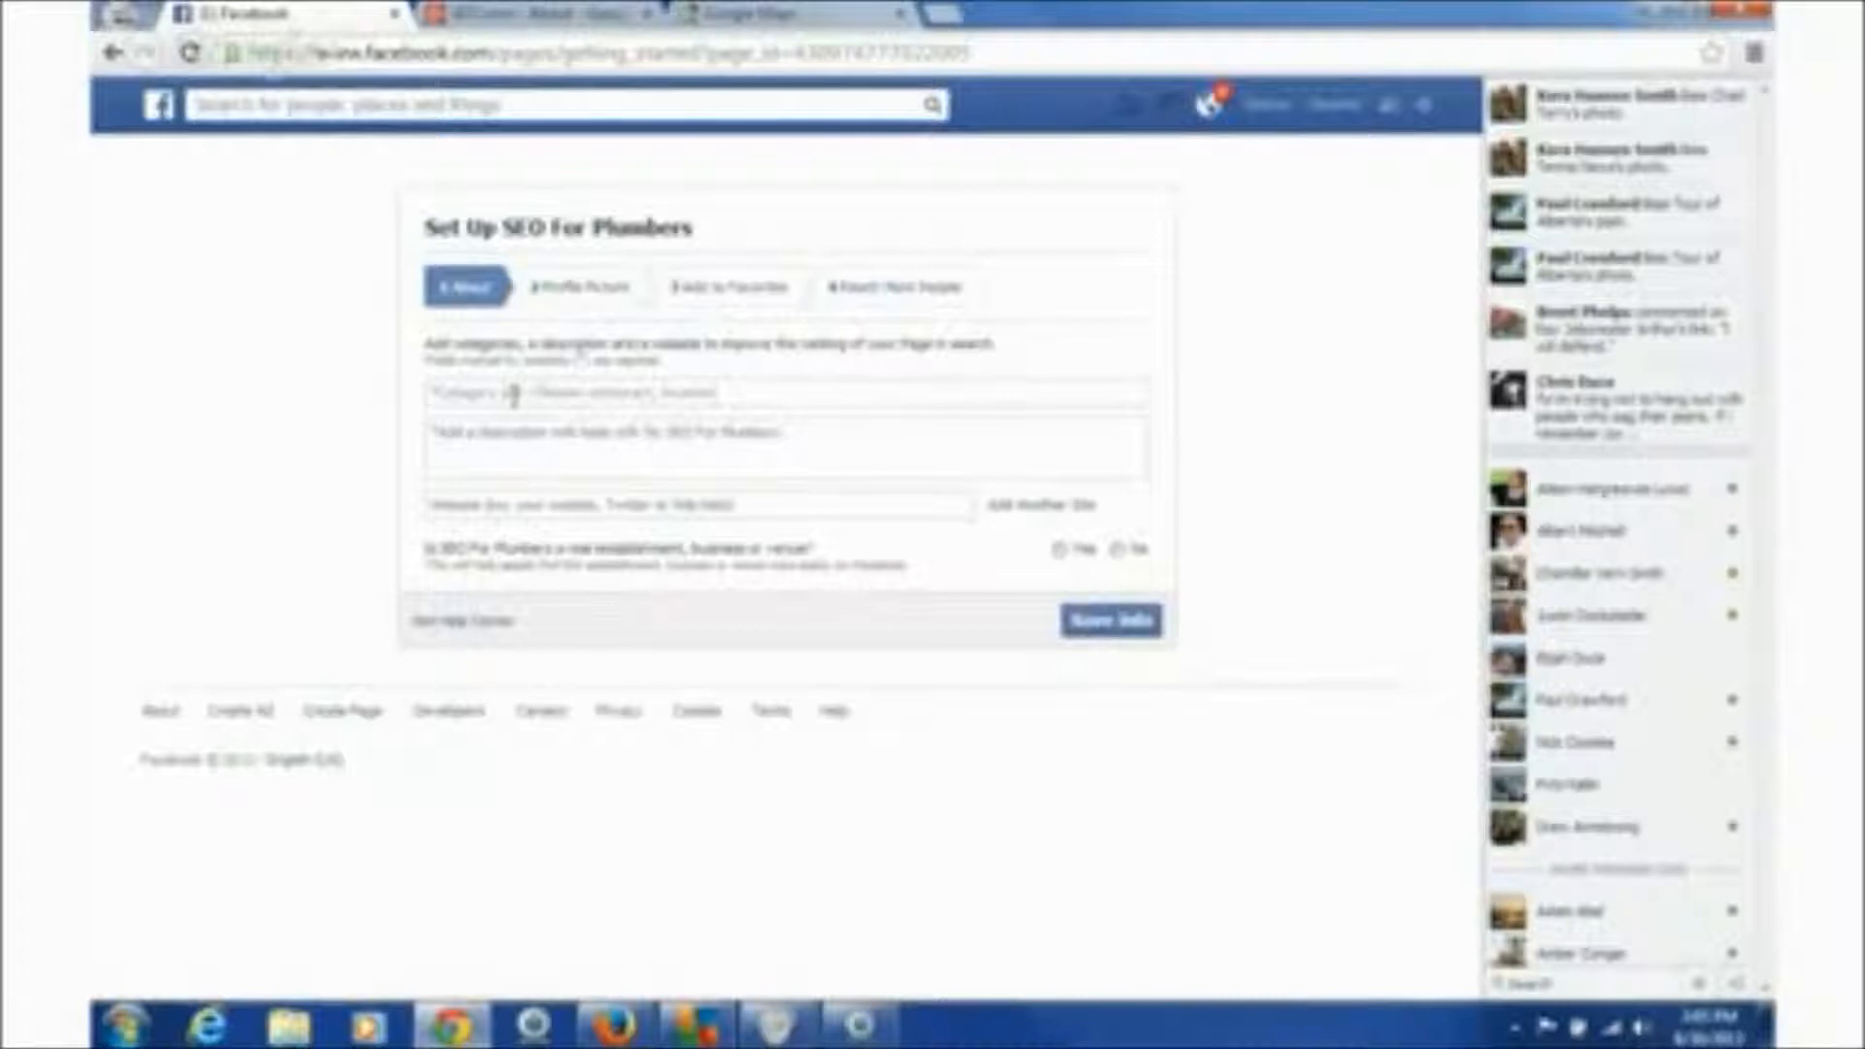
pyautogui.write('mark')
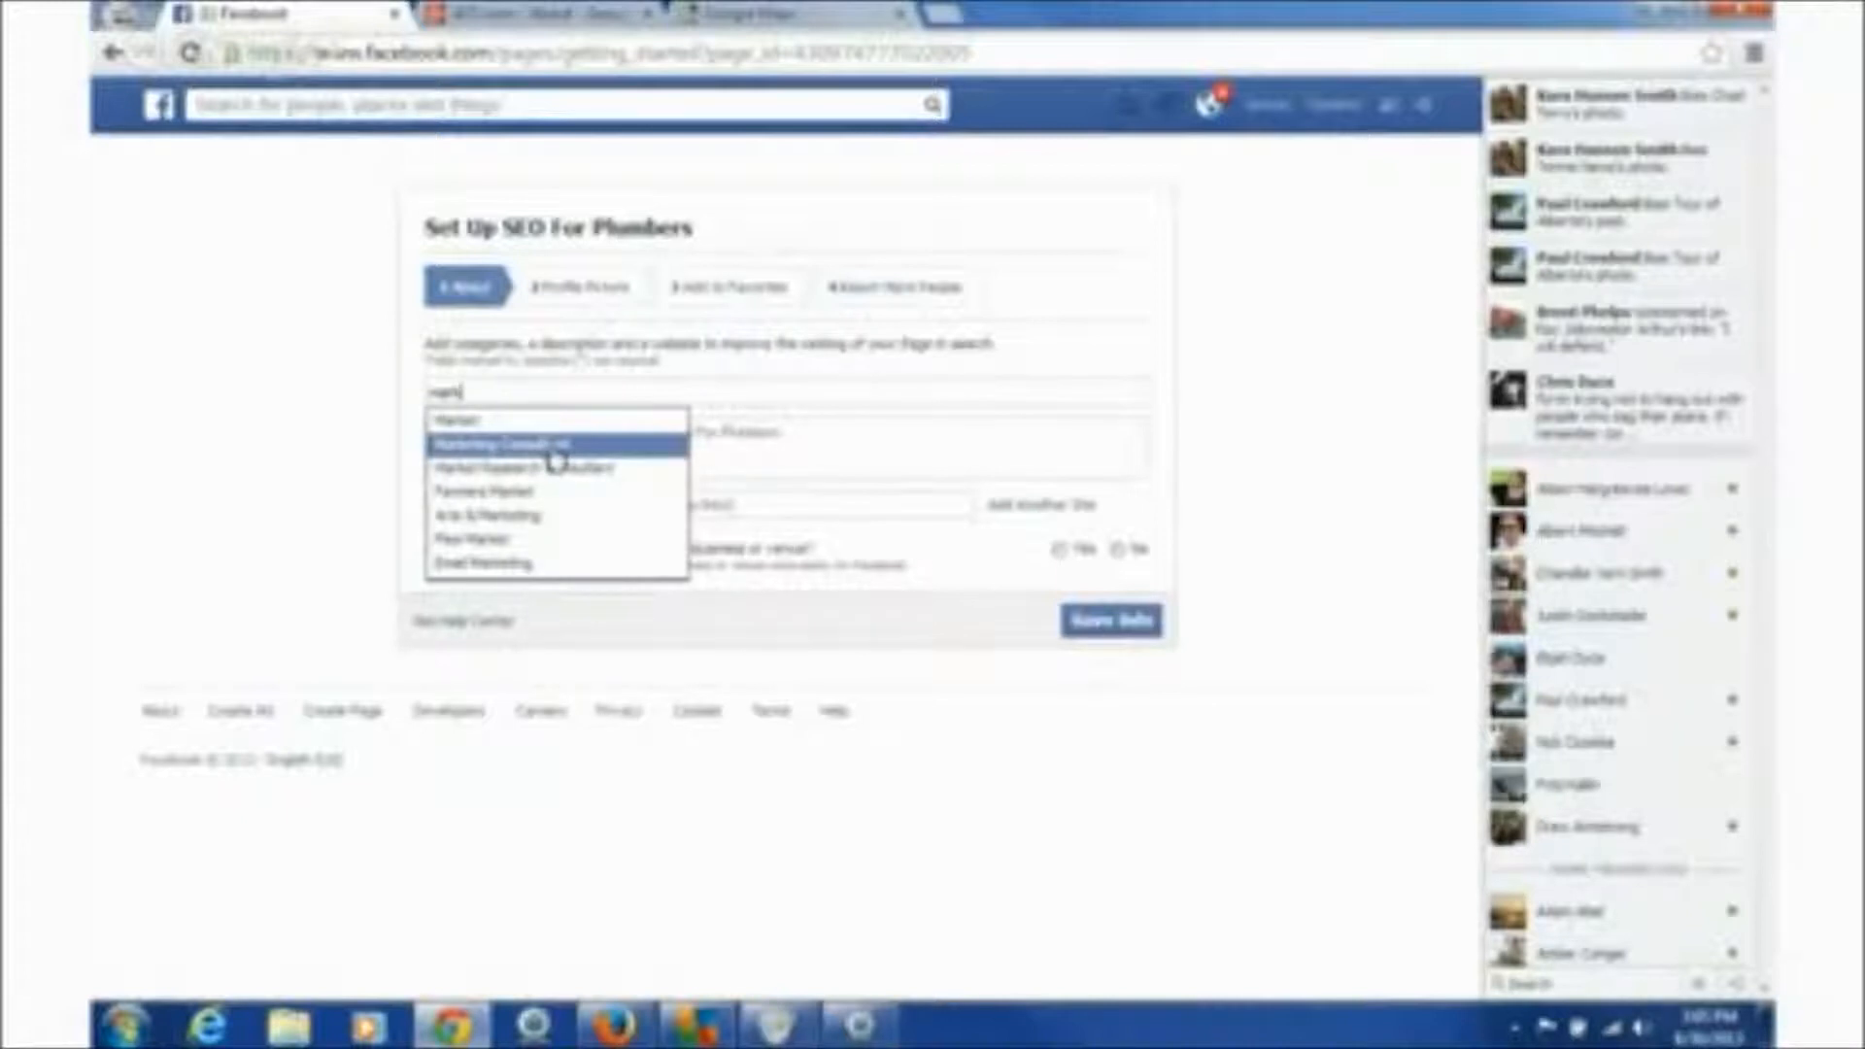
pyautogui.click(555, 449)
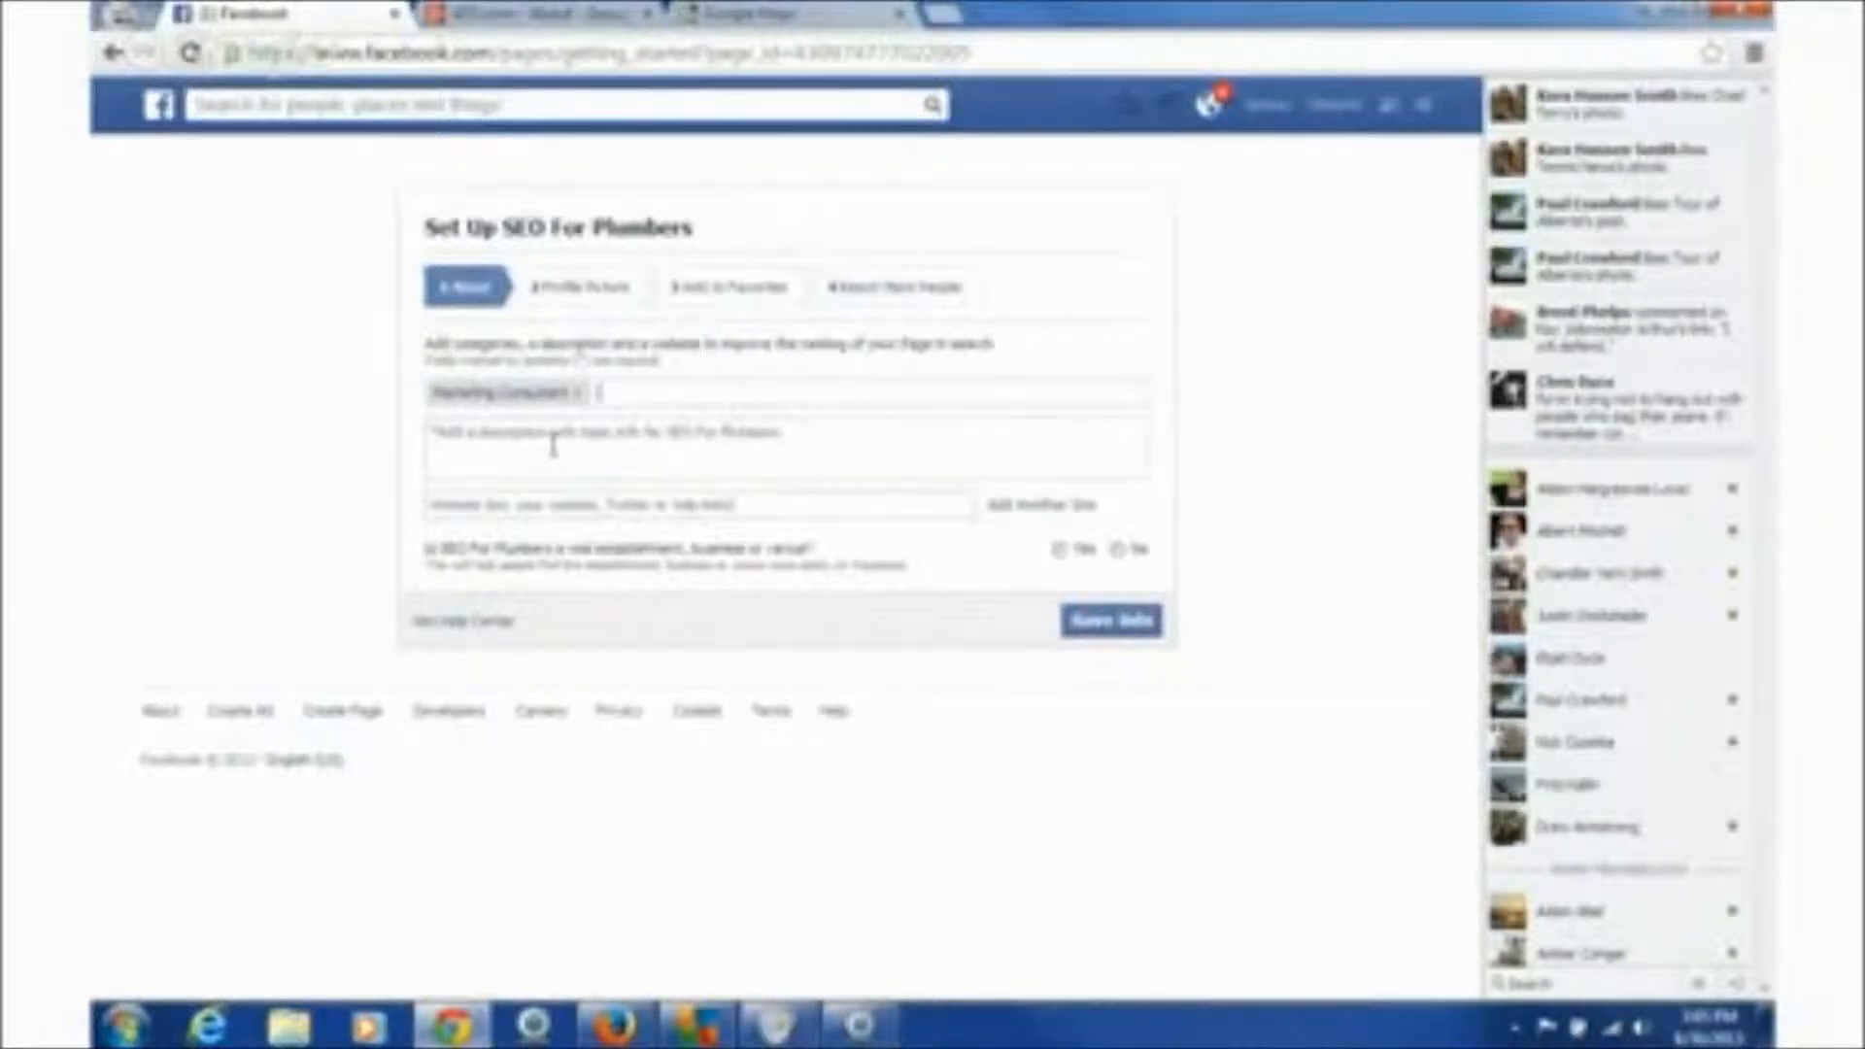
pyautogui.click(552, 446)
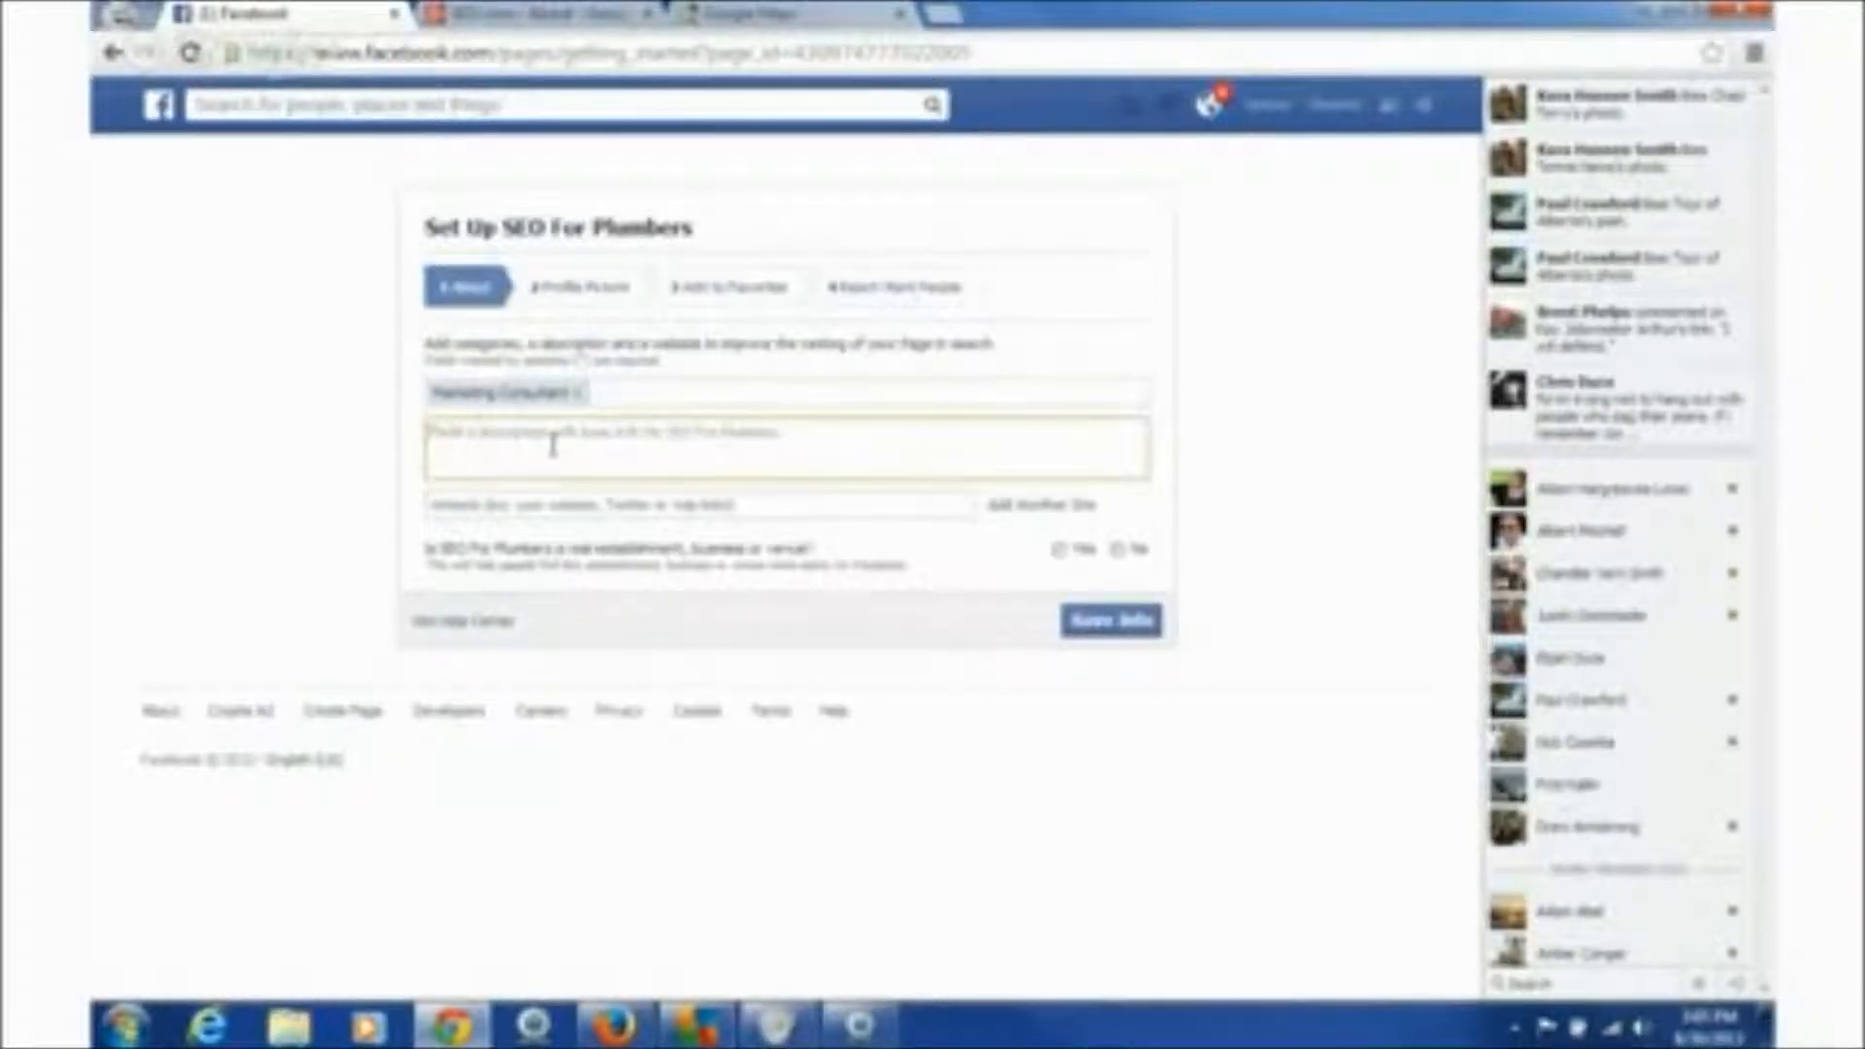
pyautogui.write('We love')
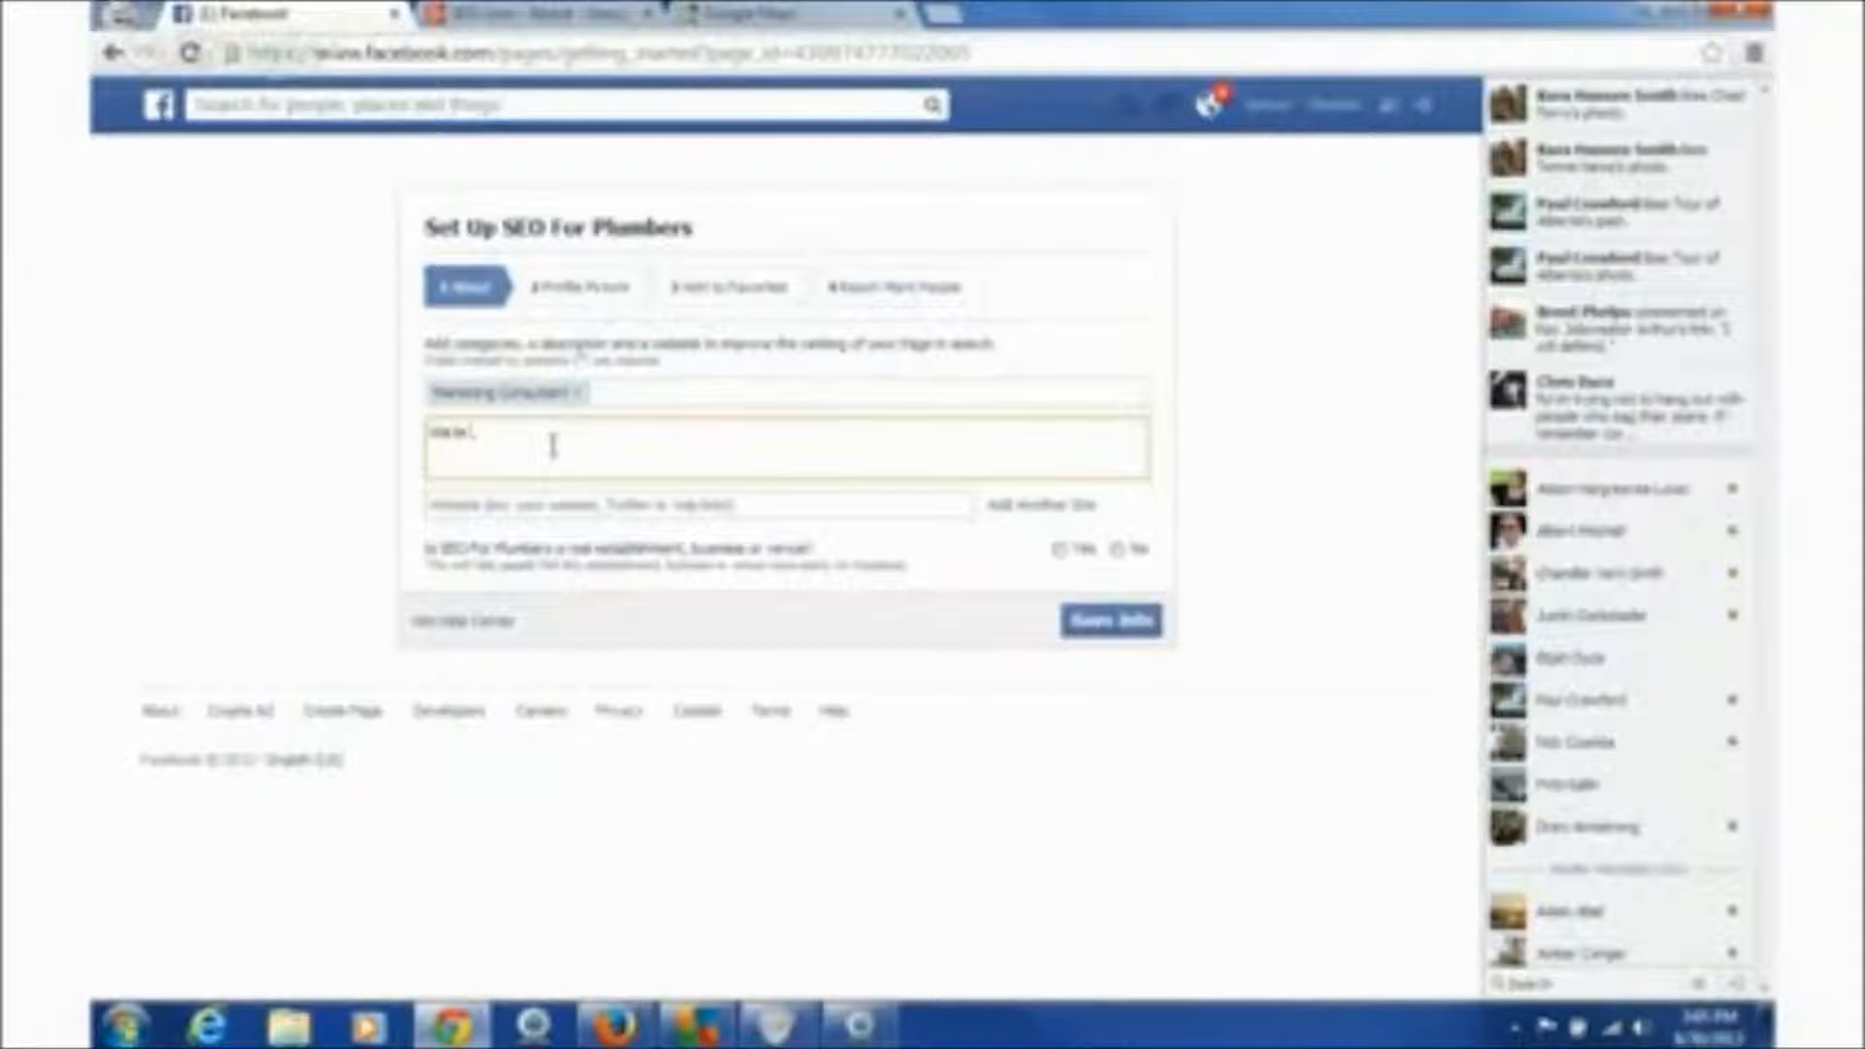
pyautogui.write(' to help th')
pyautogui.write('umbers')
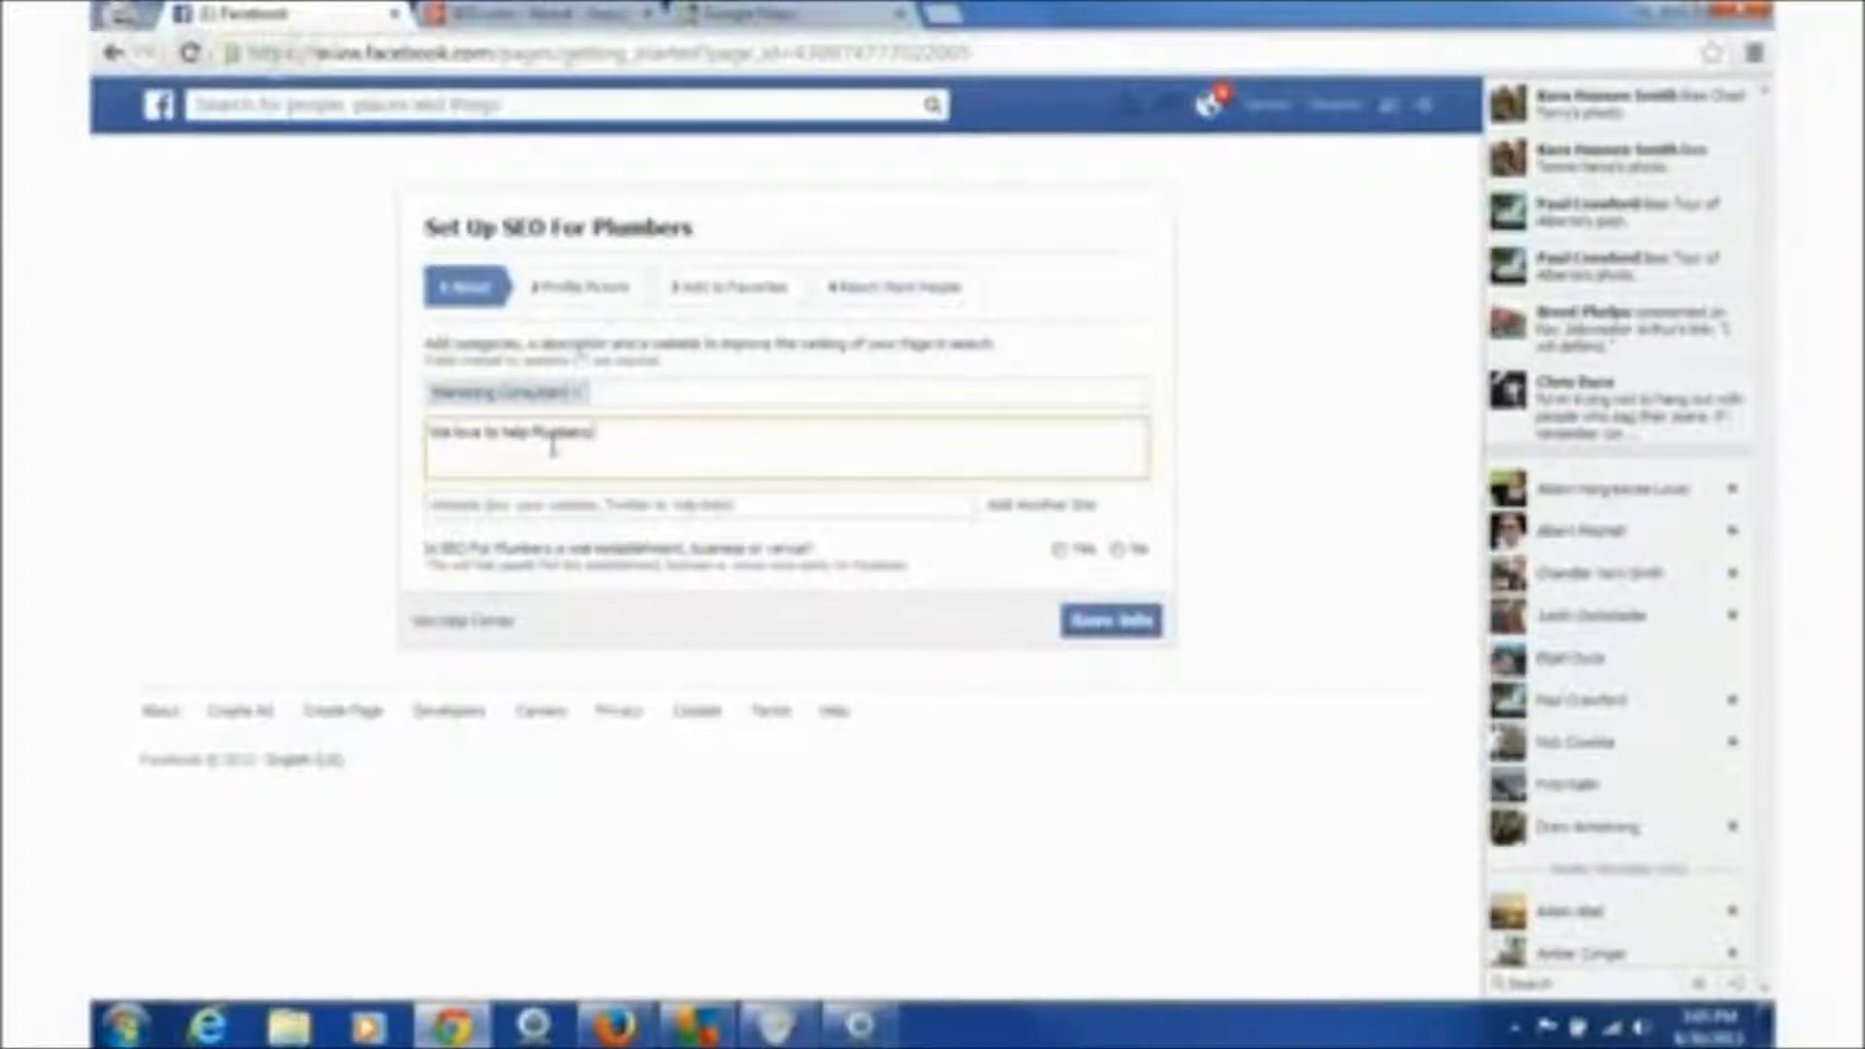
pyautogui.write(' get found on Google')
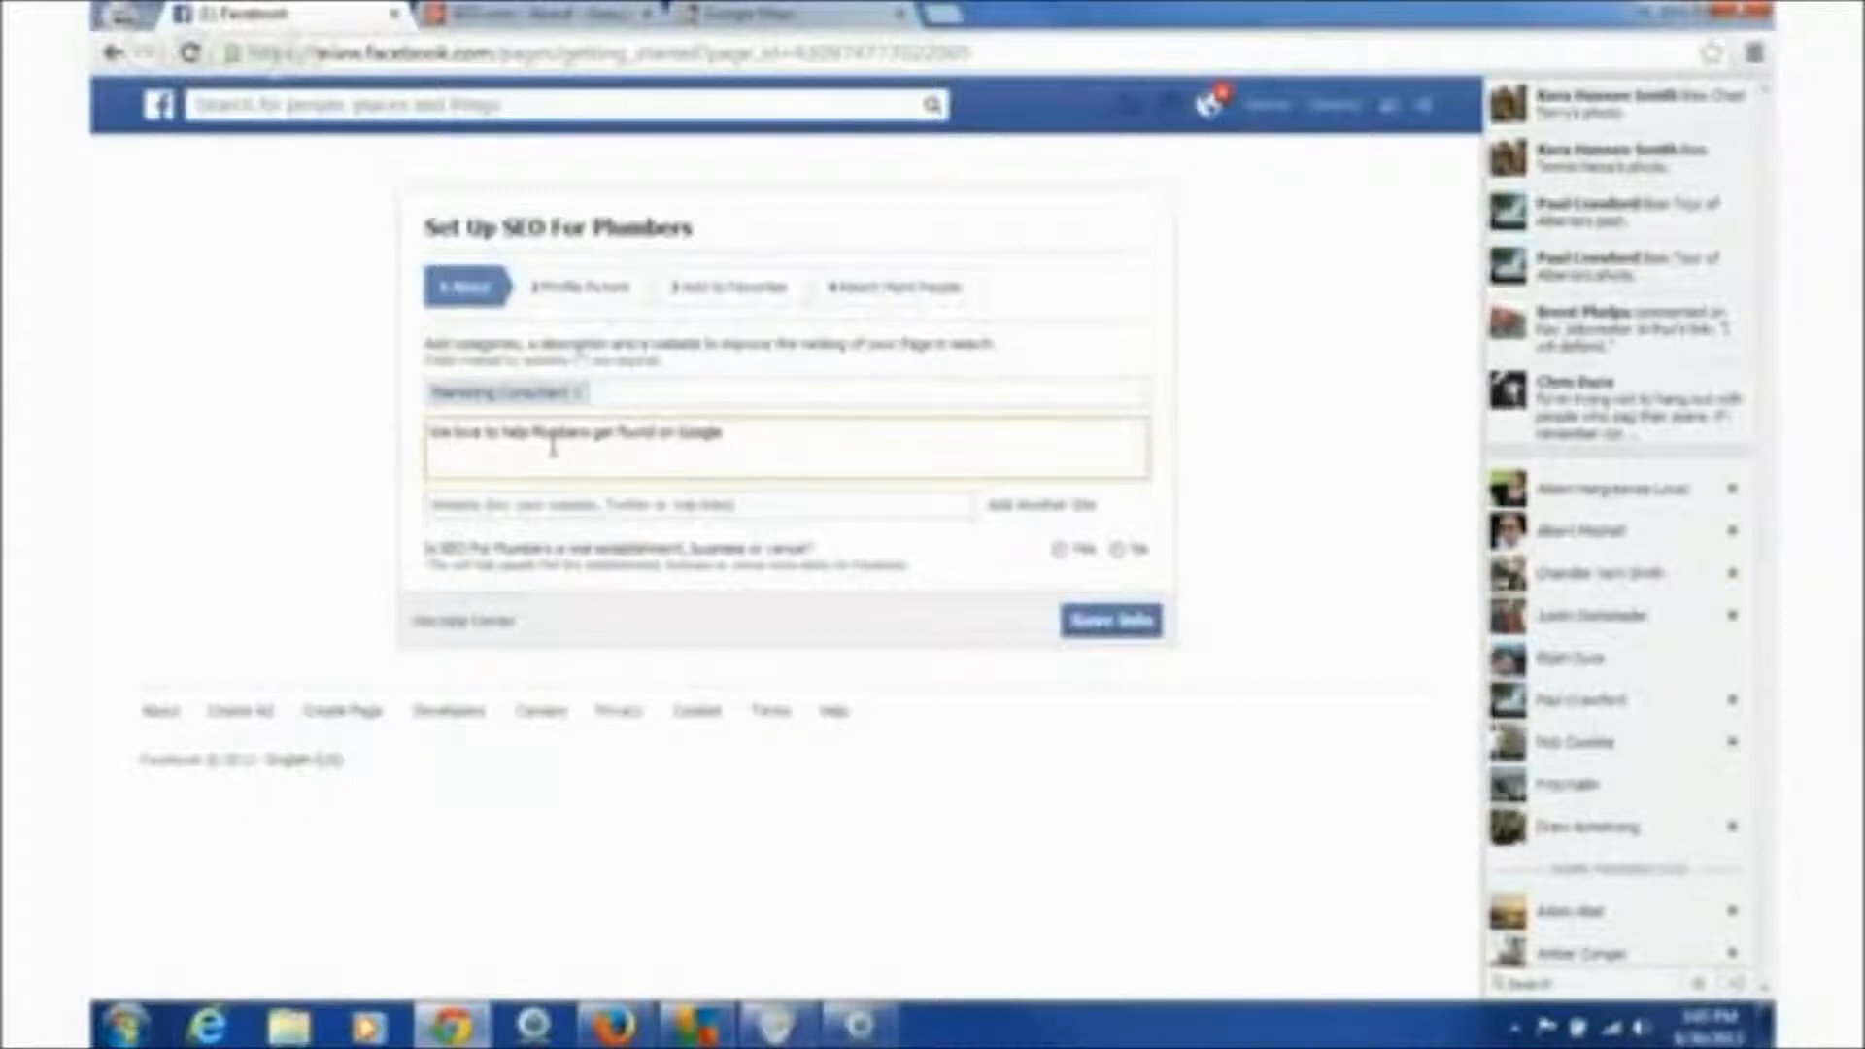
pyautogui.click(616, 504)
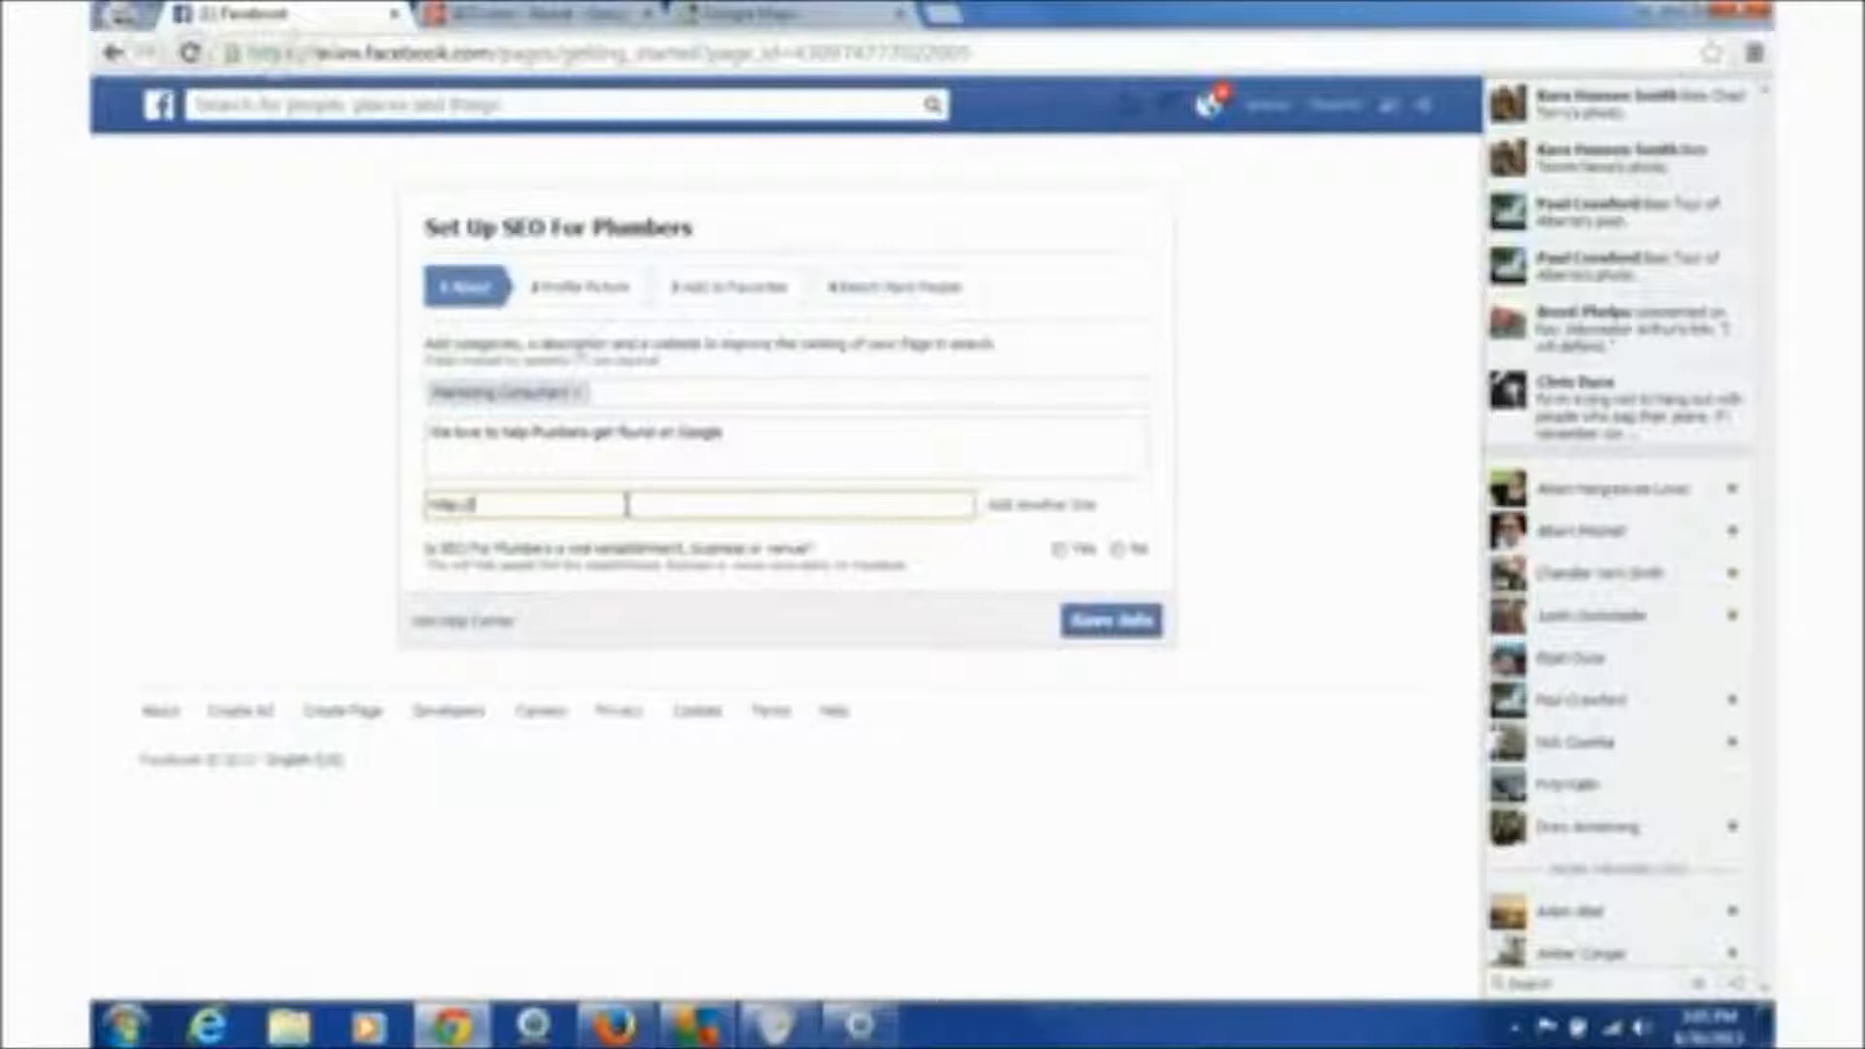
# - Add the webtargeted.com website, answer Yes to both business questions, and save the About info
pyautogui.write('www')
pyautogui.write('w.')
pyautogui.write('web')
pyautogui.write('targeted')
pyautogui.press('BackSpace')
pyautogui.press('BackSpace')
pyautogui.write('.com')
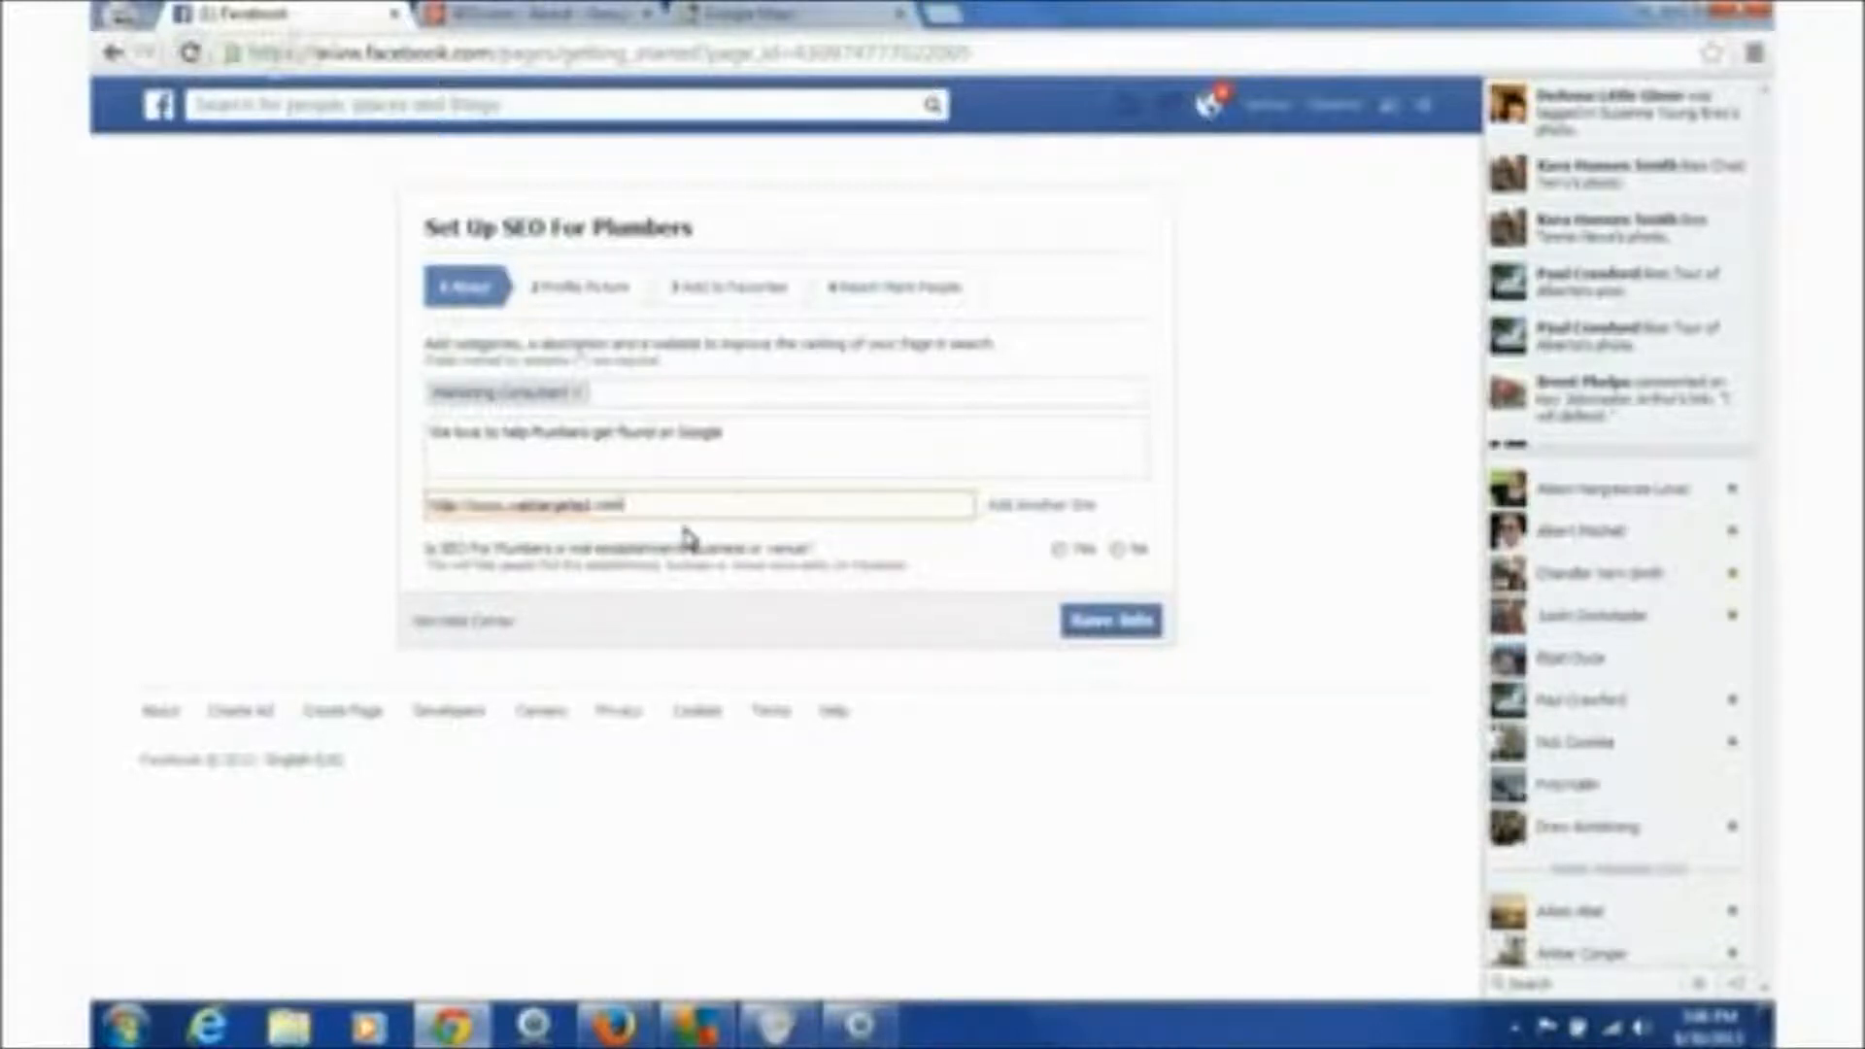
pyautogui.click(1062, 550)
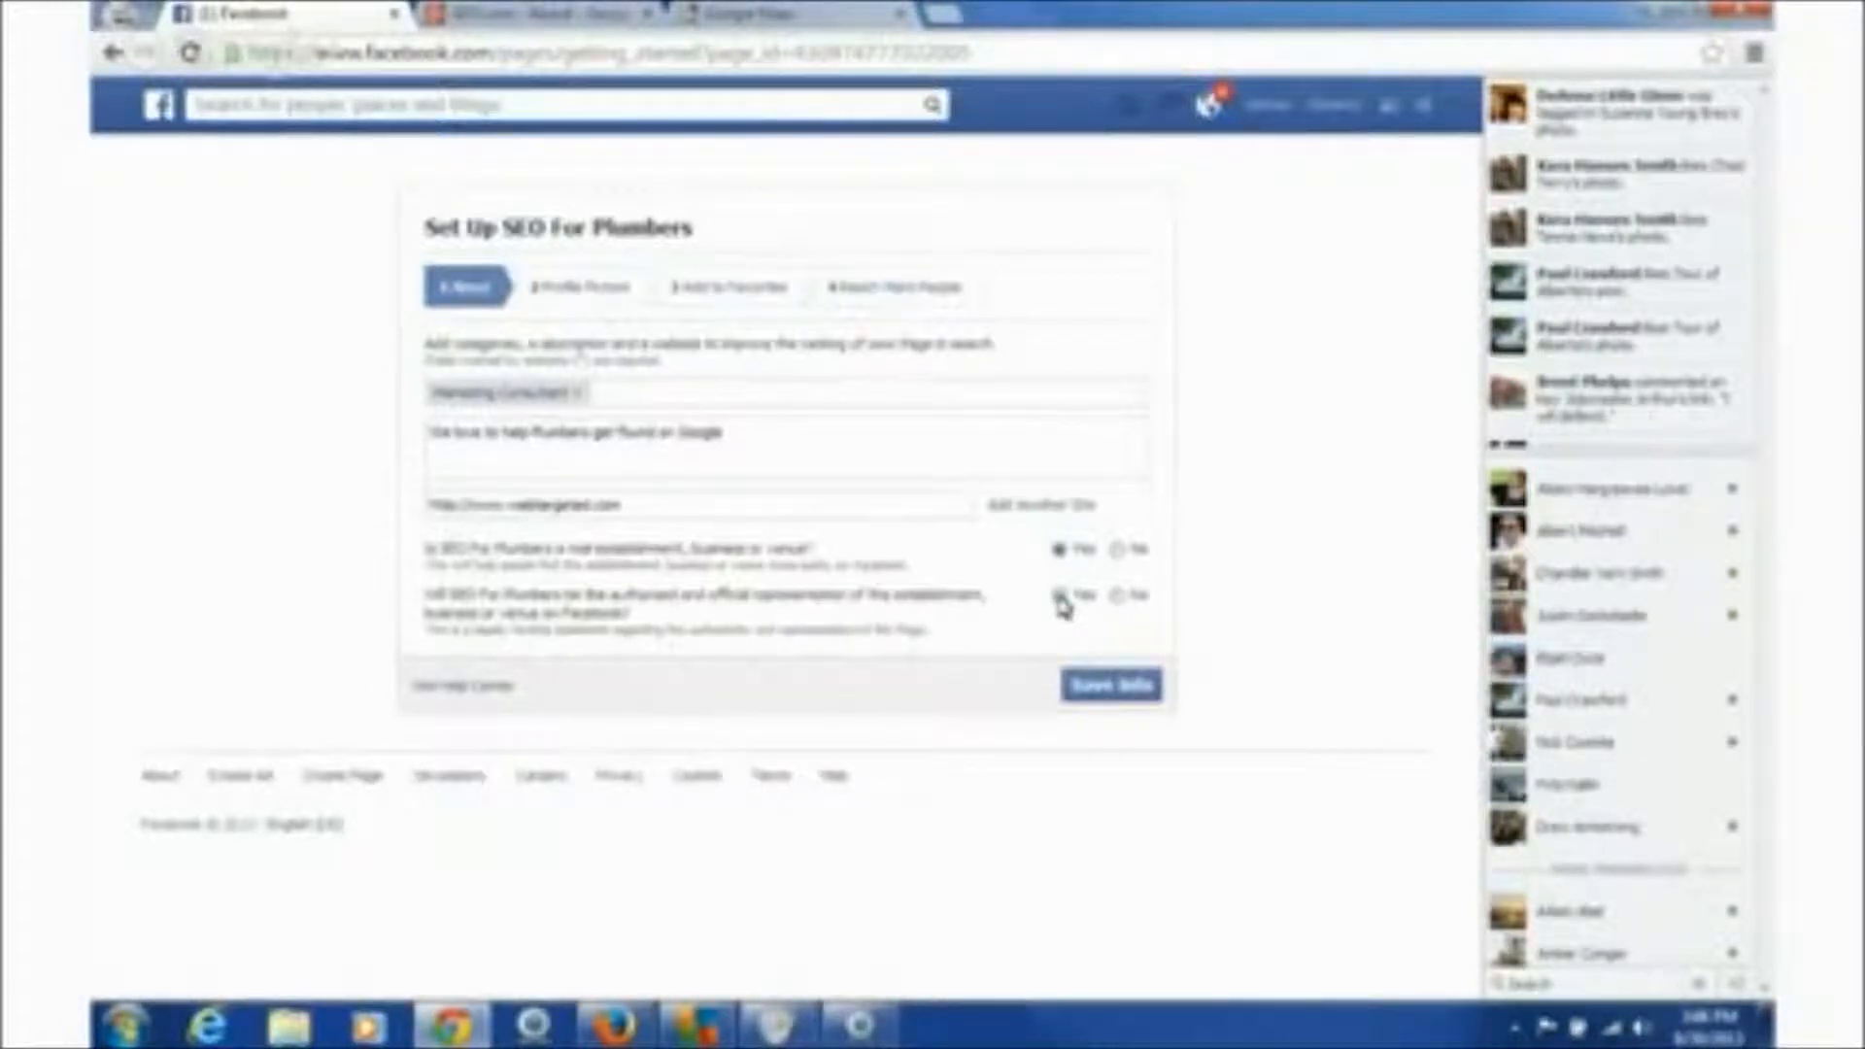
pyautogui.click(1061, 597)
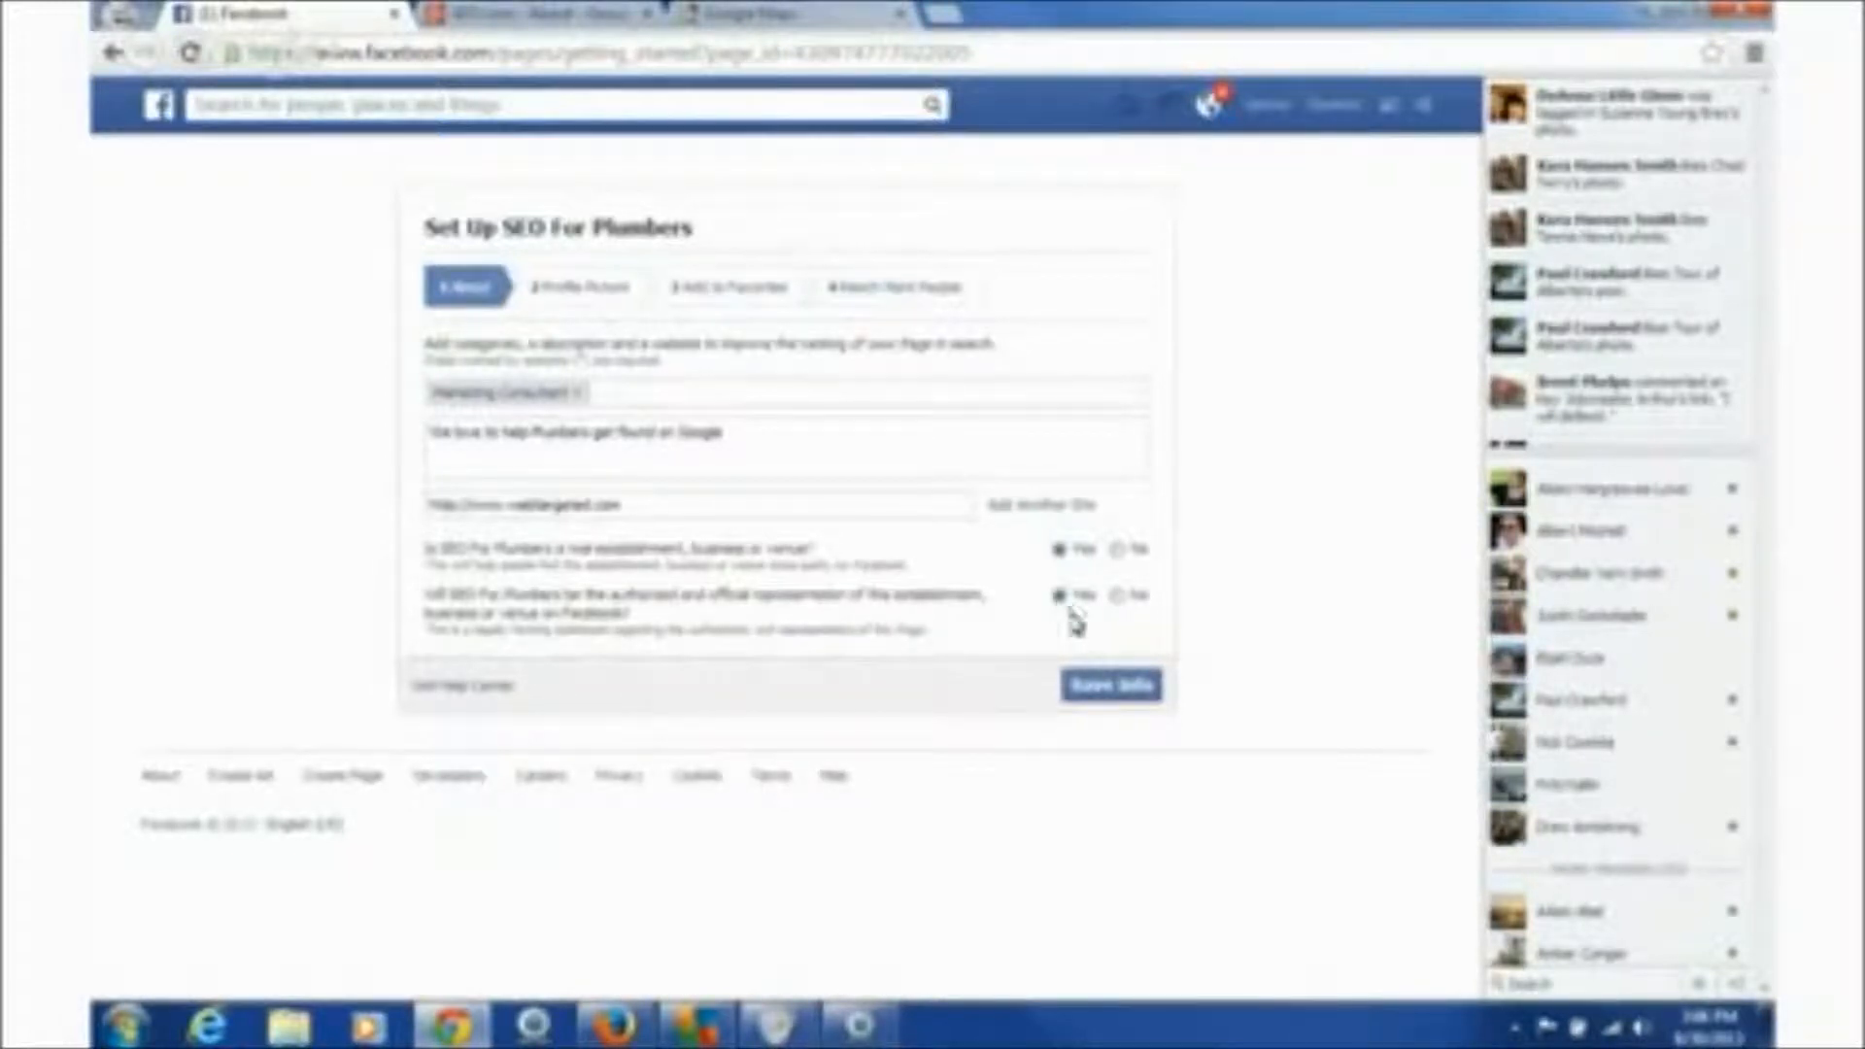
pyautogui.click(1117, 687)
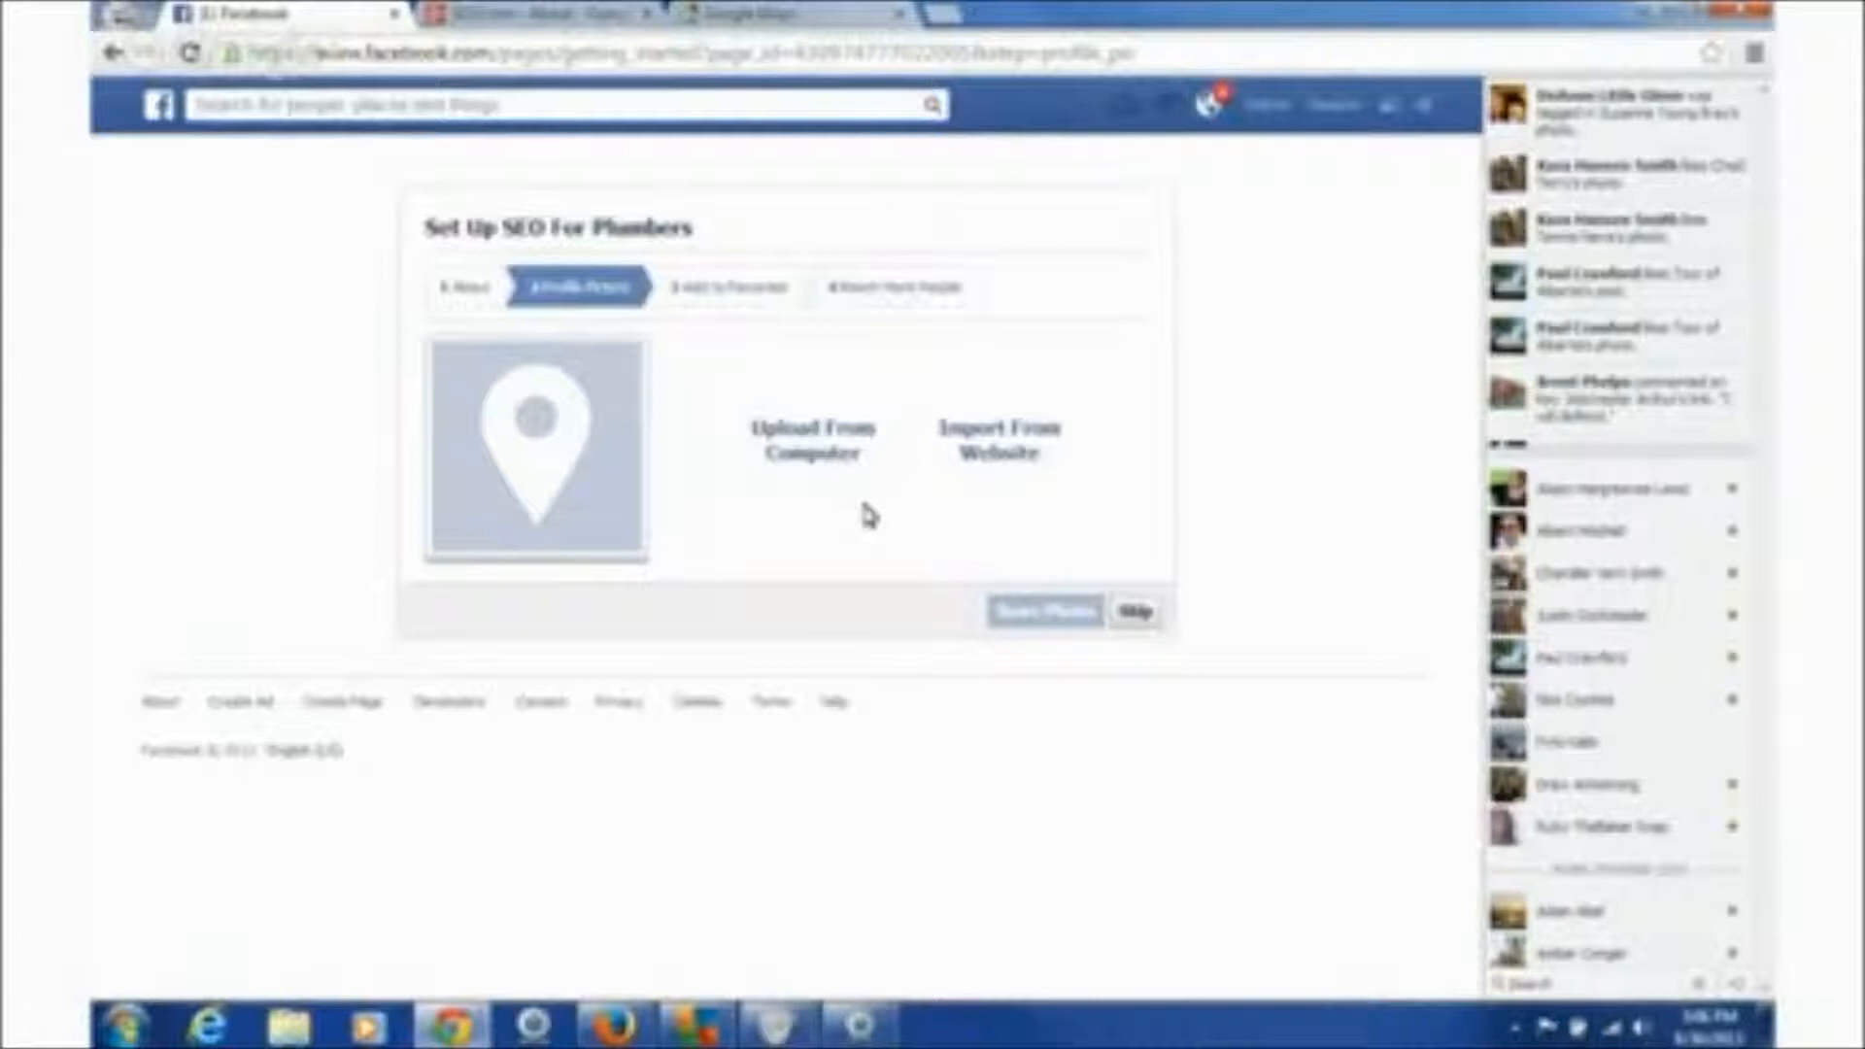
# - Upload the orange SEO.com image from Pictures > SEO.com > Logo Pics as the profile picture
pyautogui.click(816, 445)
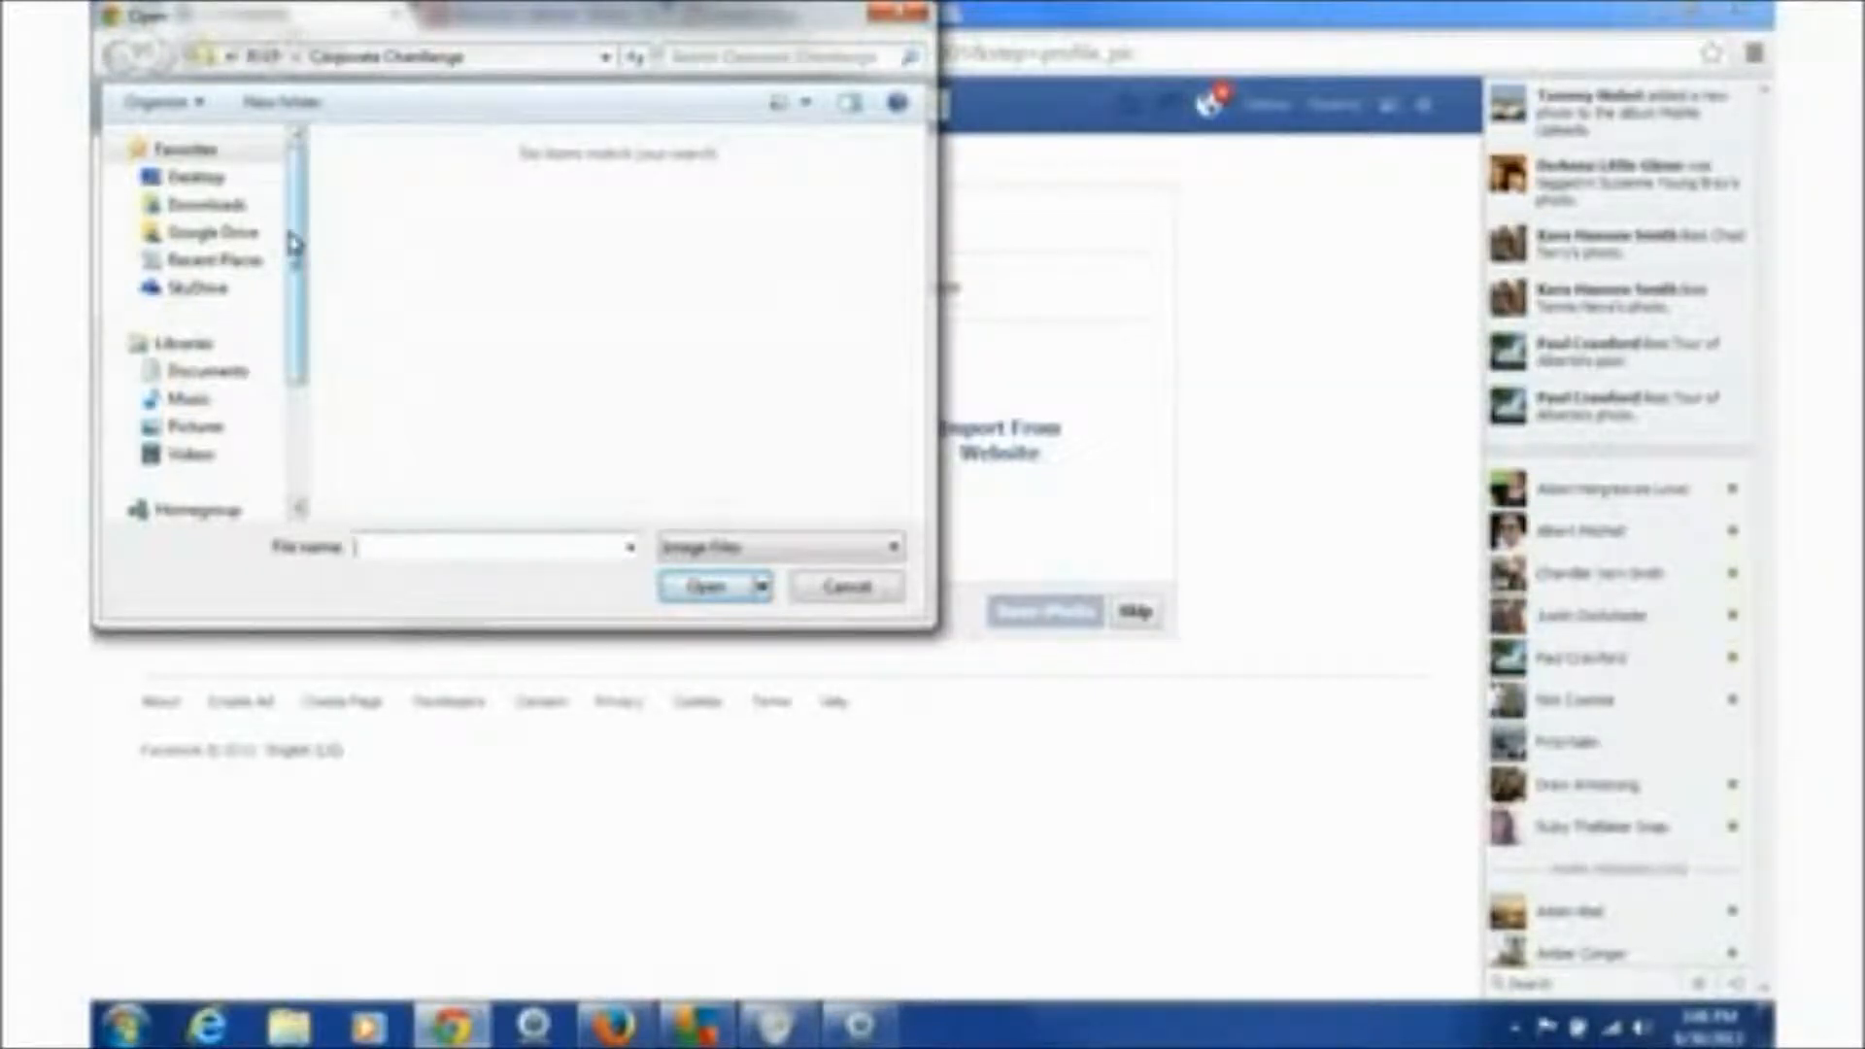
pyautogui.click(201, 433)
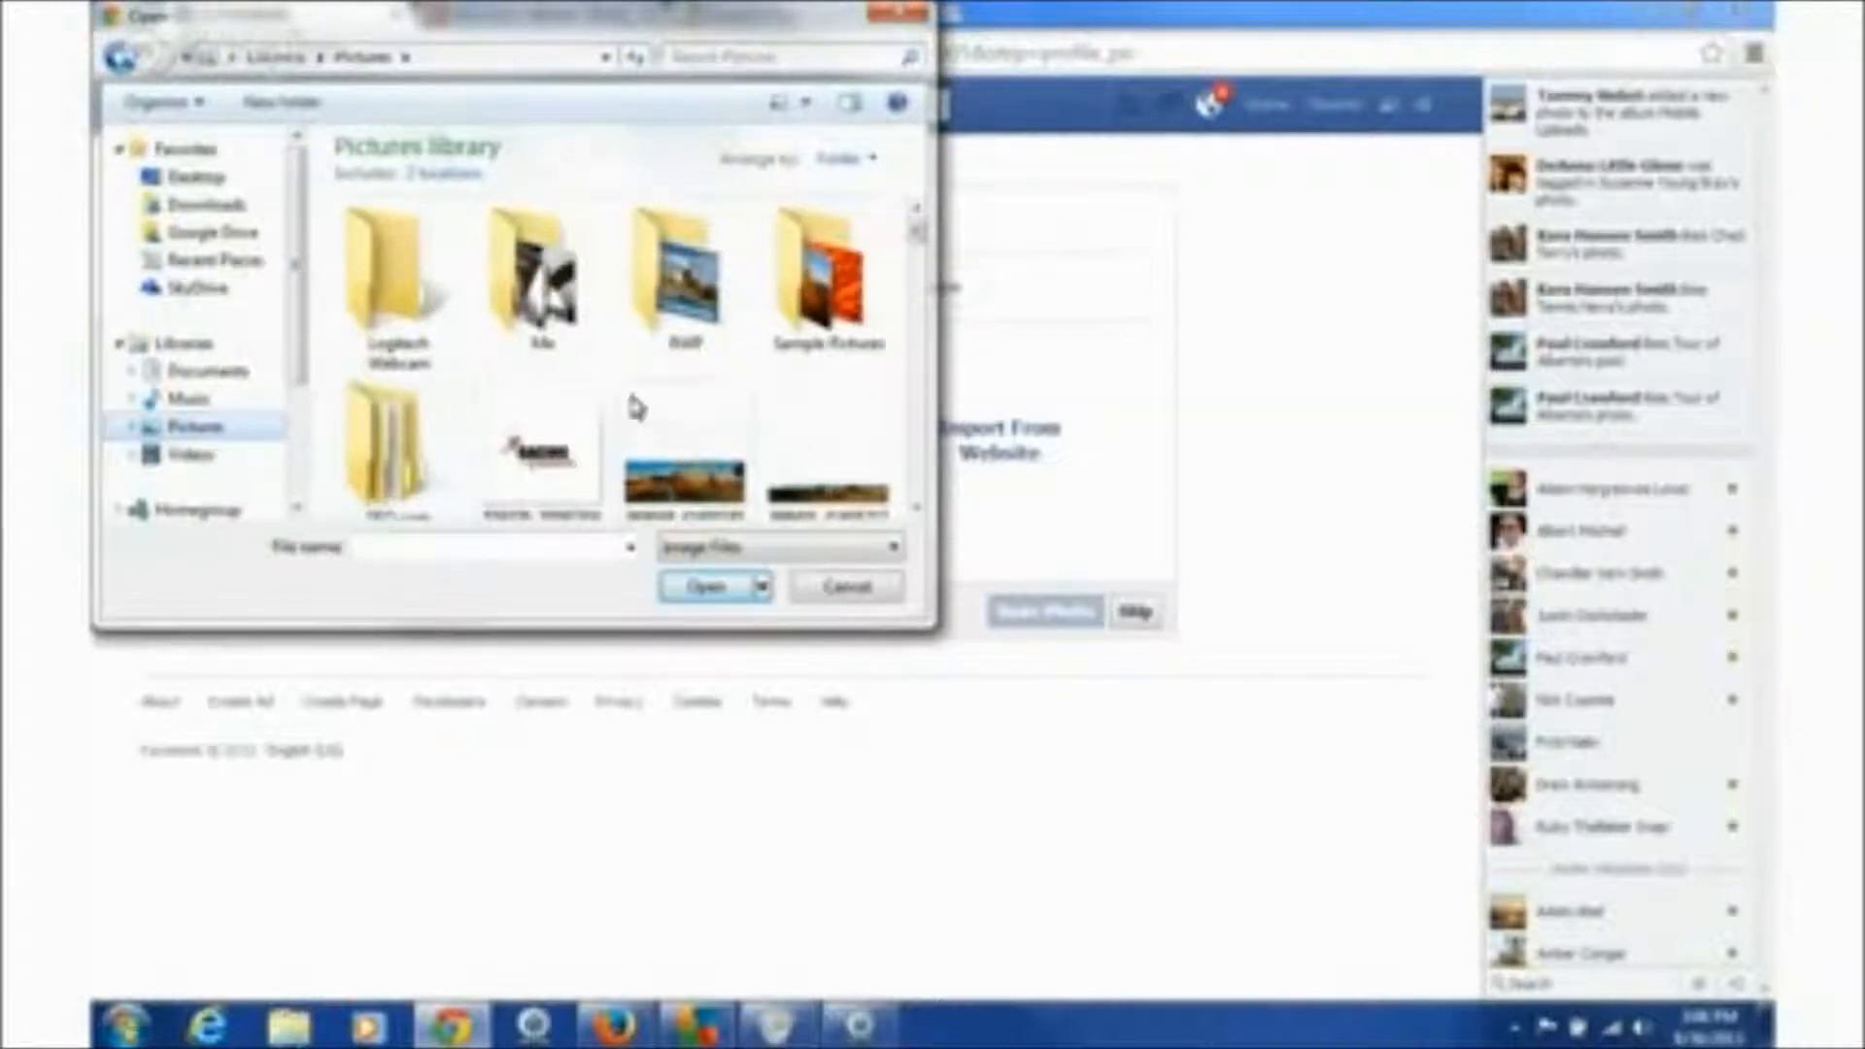
pyautogui.click(372, 447)
pyautogui.doubleClick(372, 427)
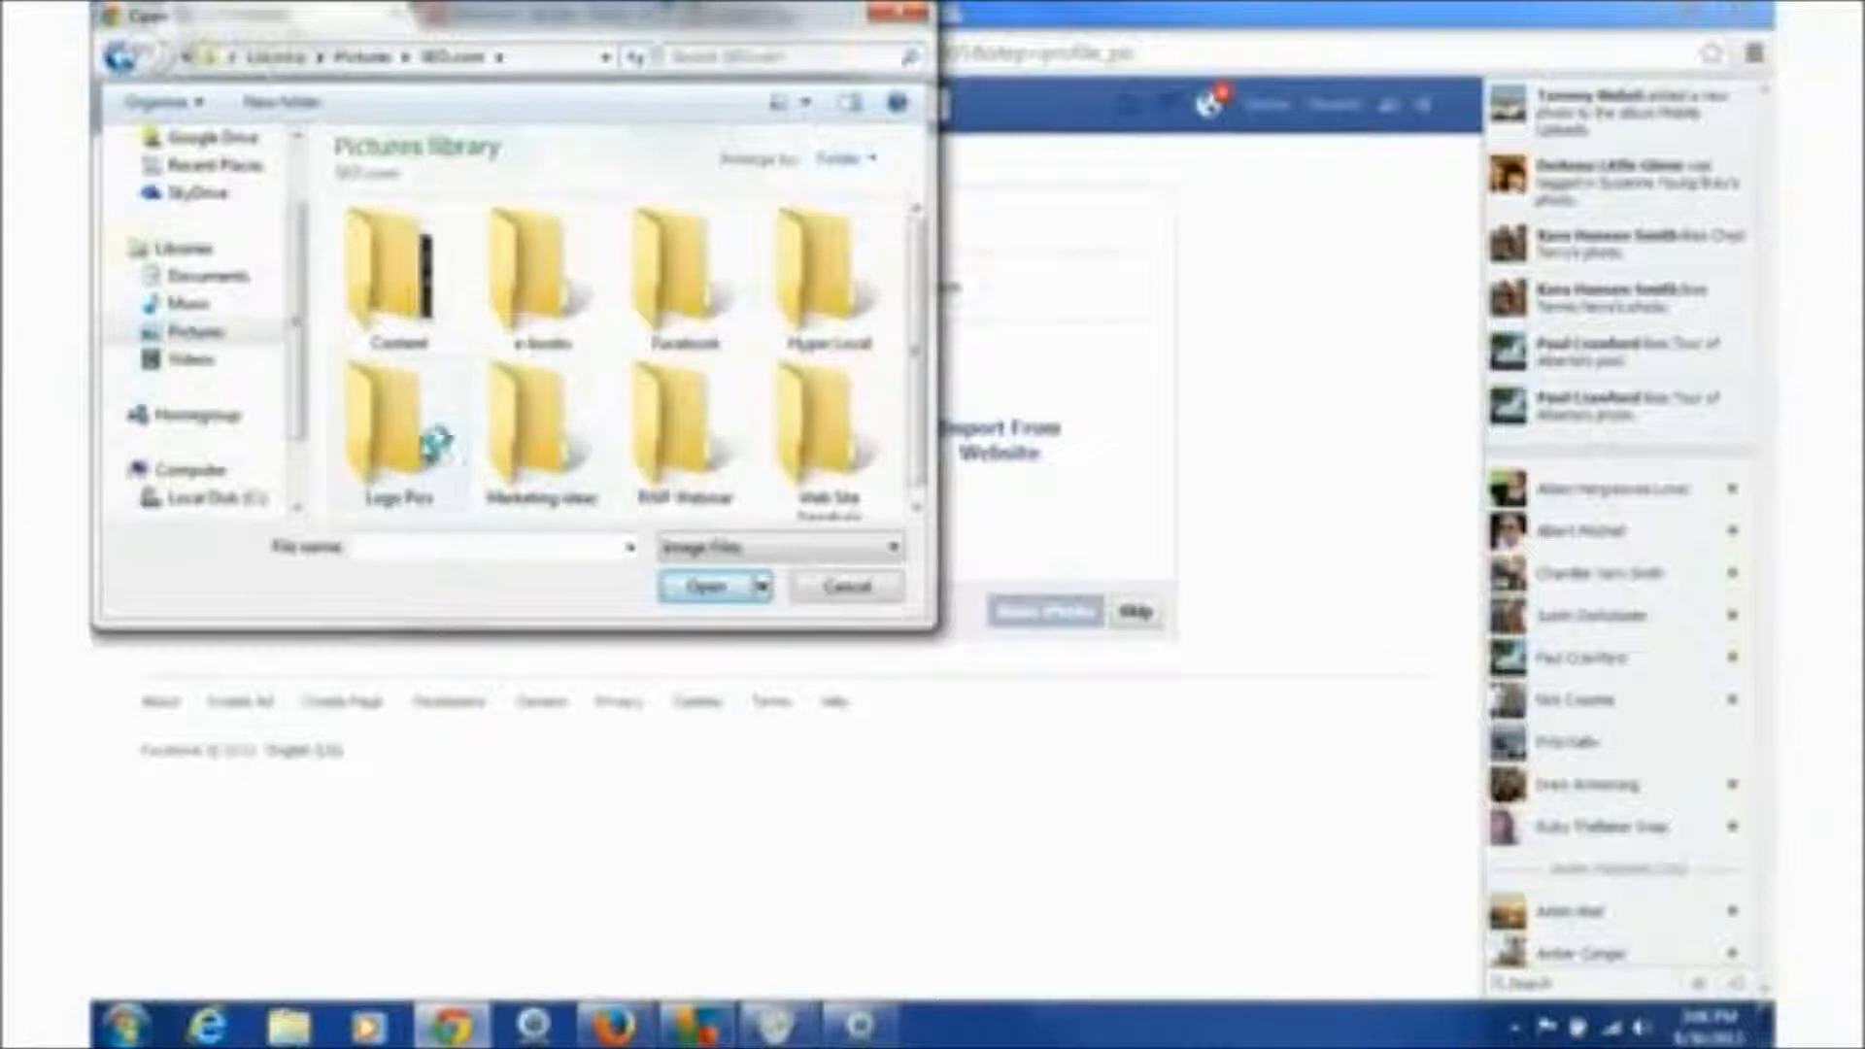
pyautogui.doubleClick(398, 427)
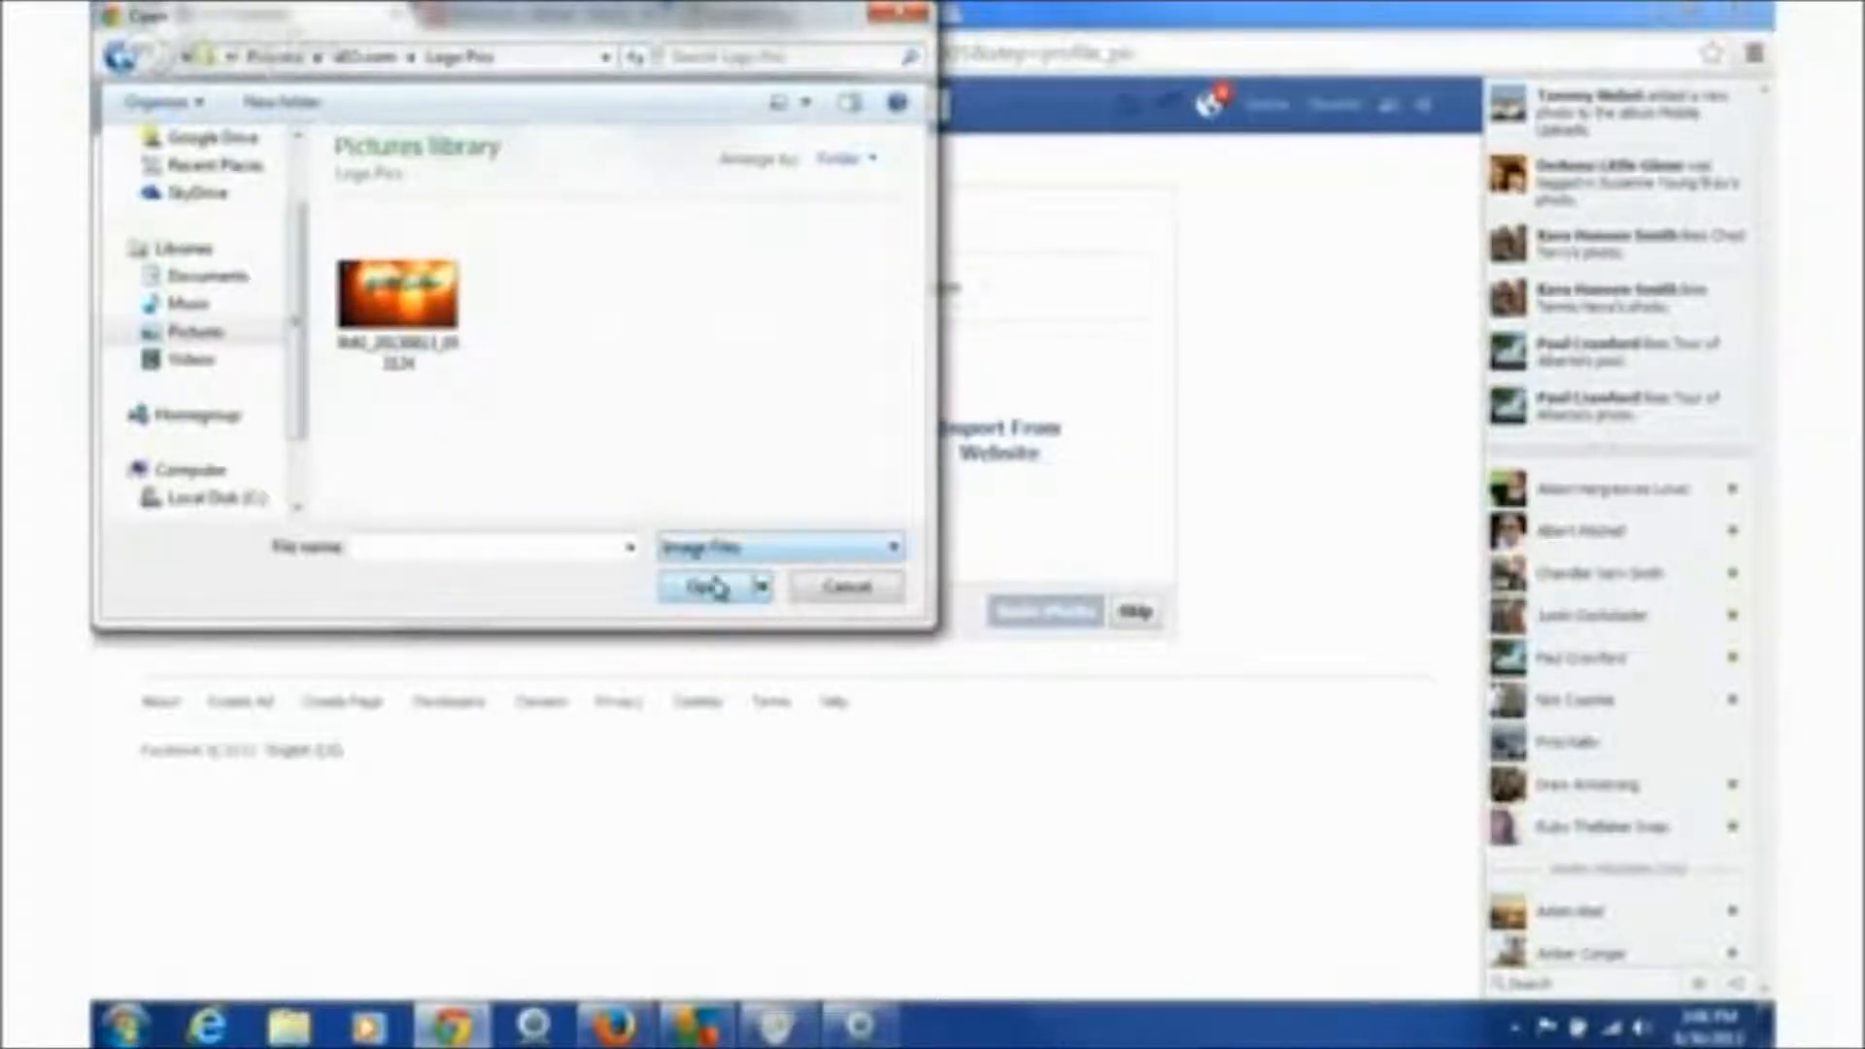
pyautogui.click(372, 304)
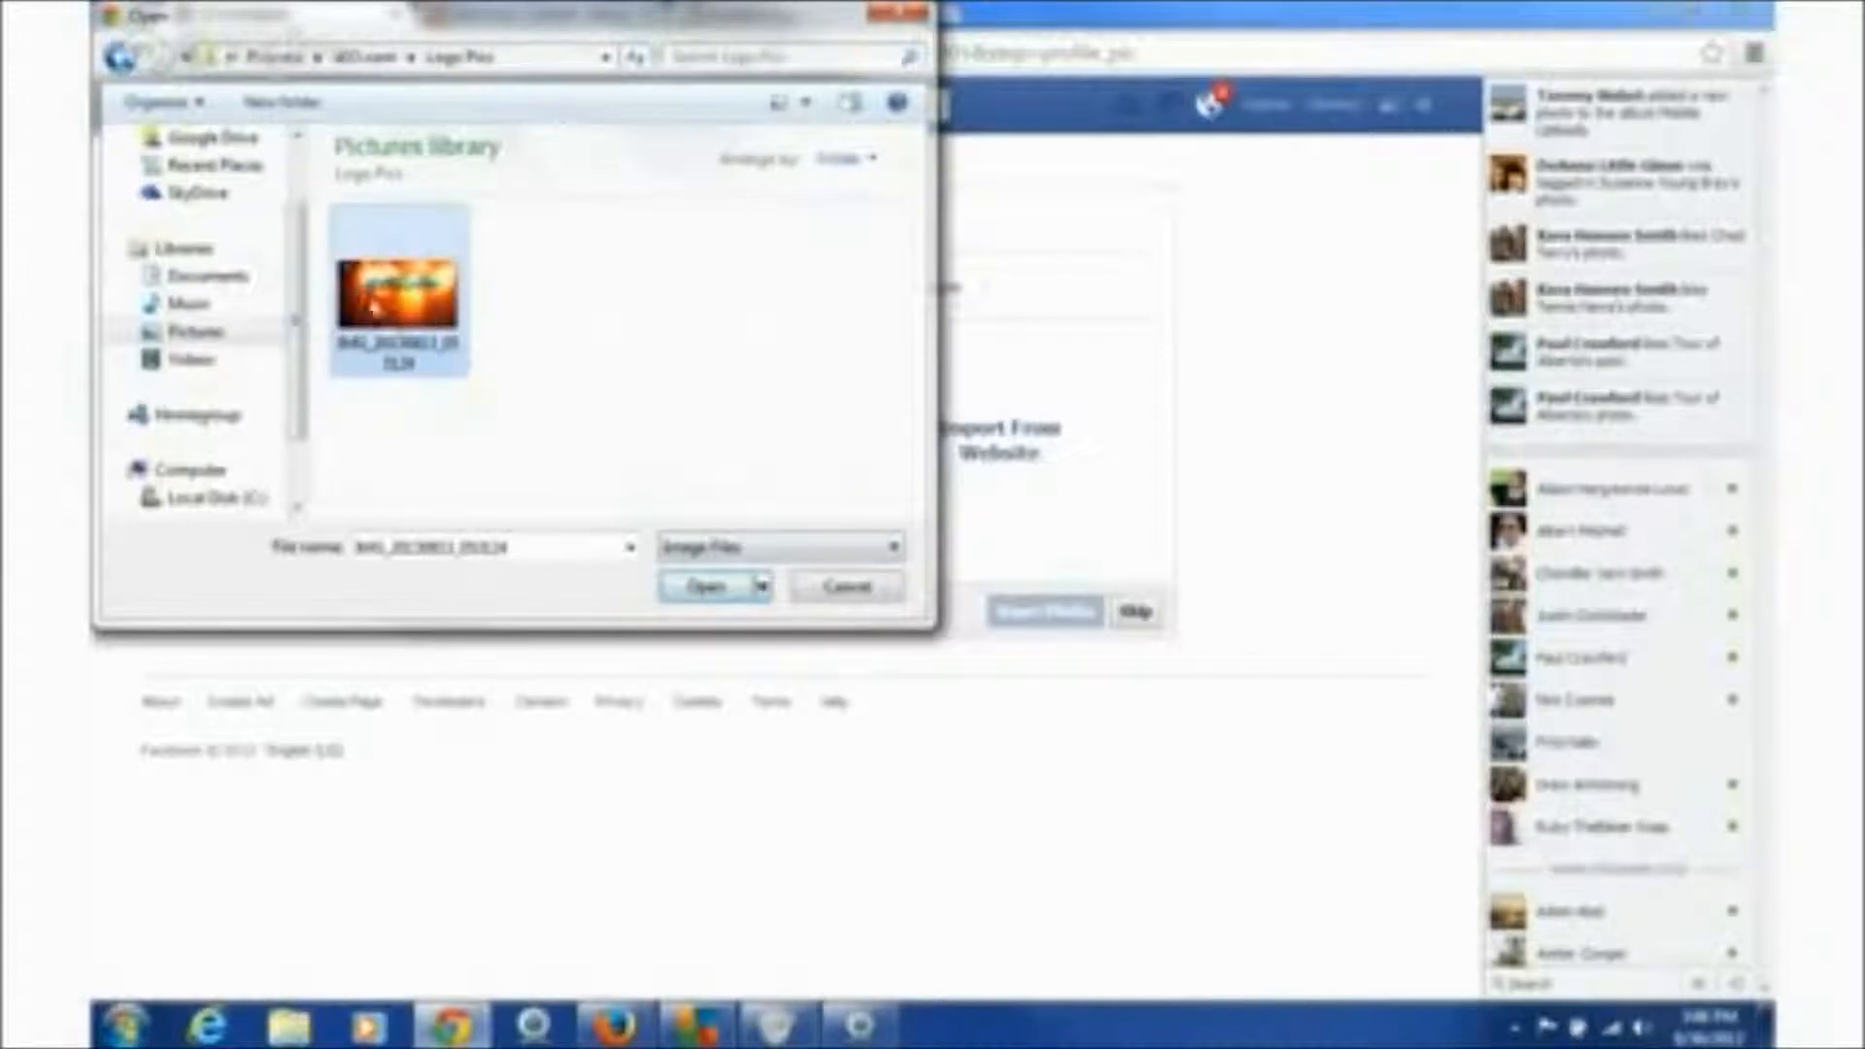
pyautogui.click(707, 586)
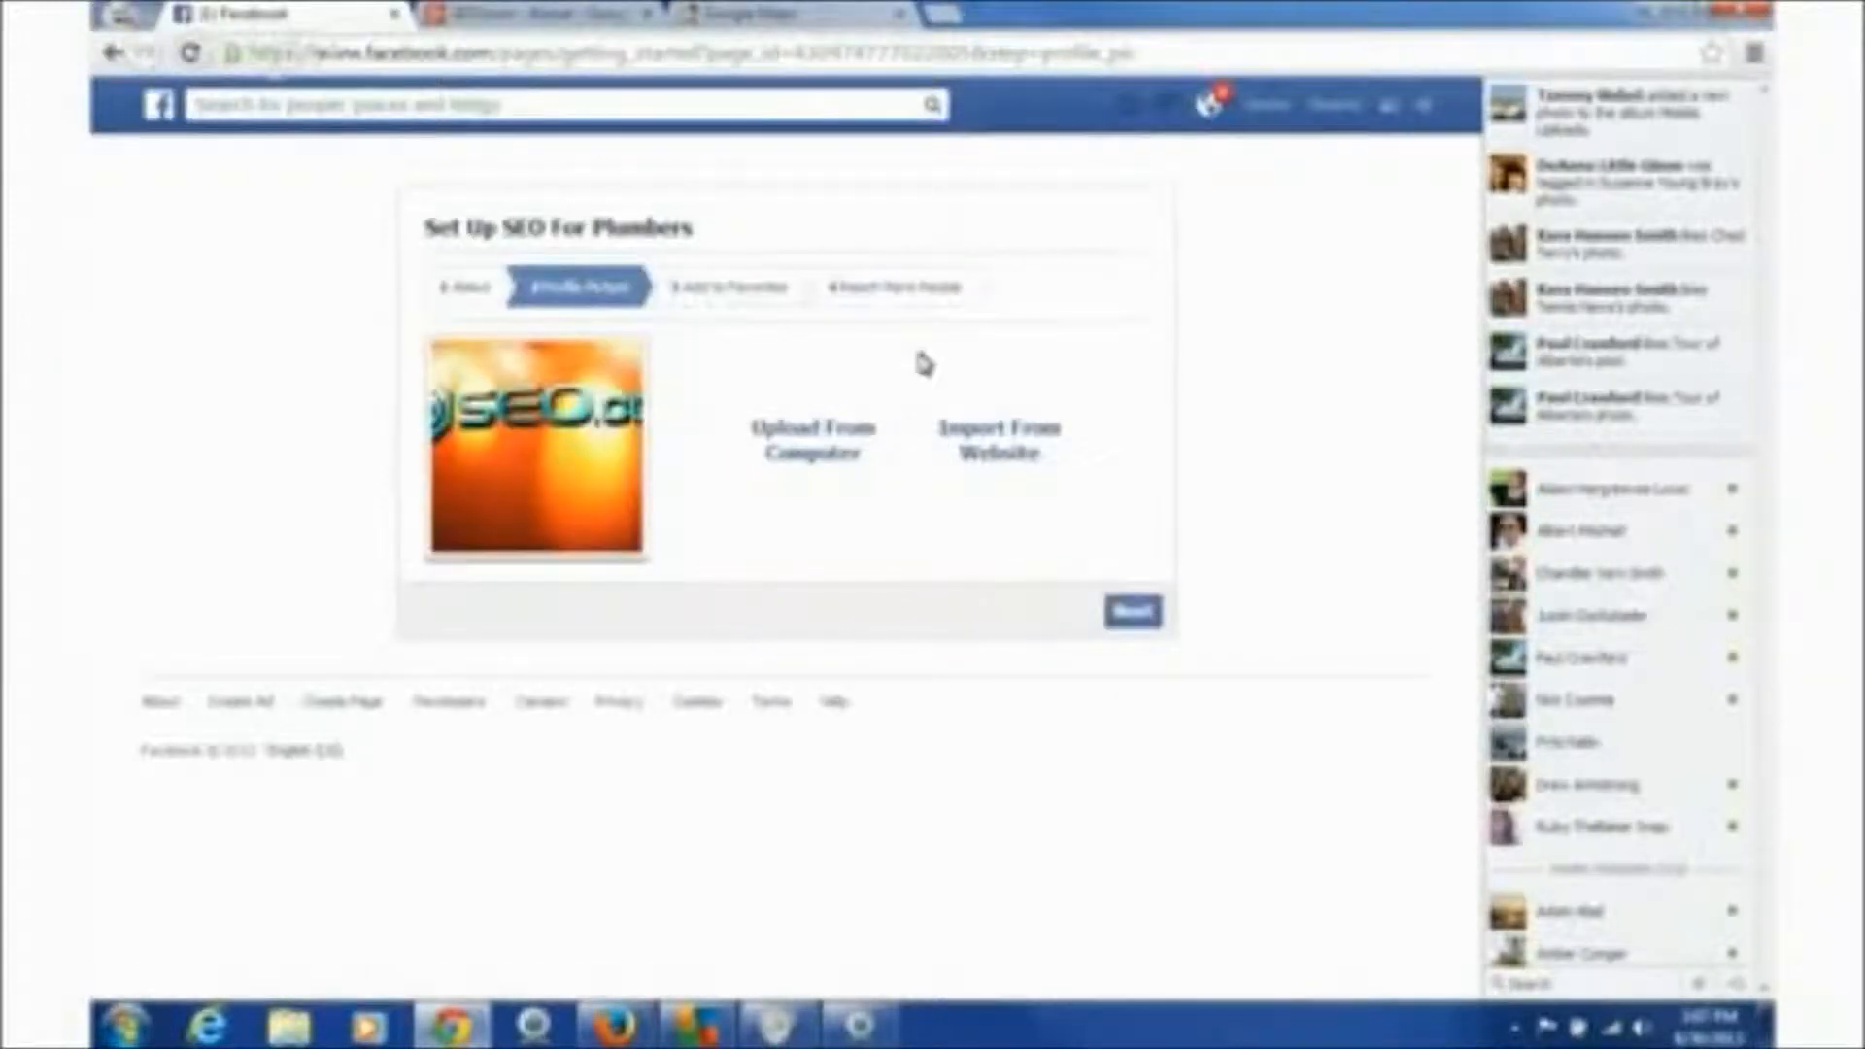
# - Add SEO For Plumbers to Favorites and skip the Add Payment Method step
pyautogui.click(1132, 614)
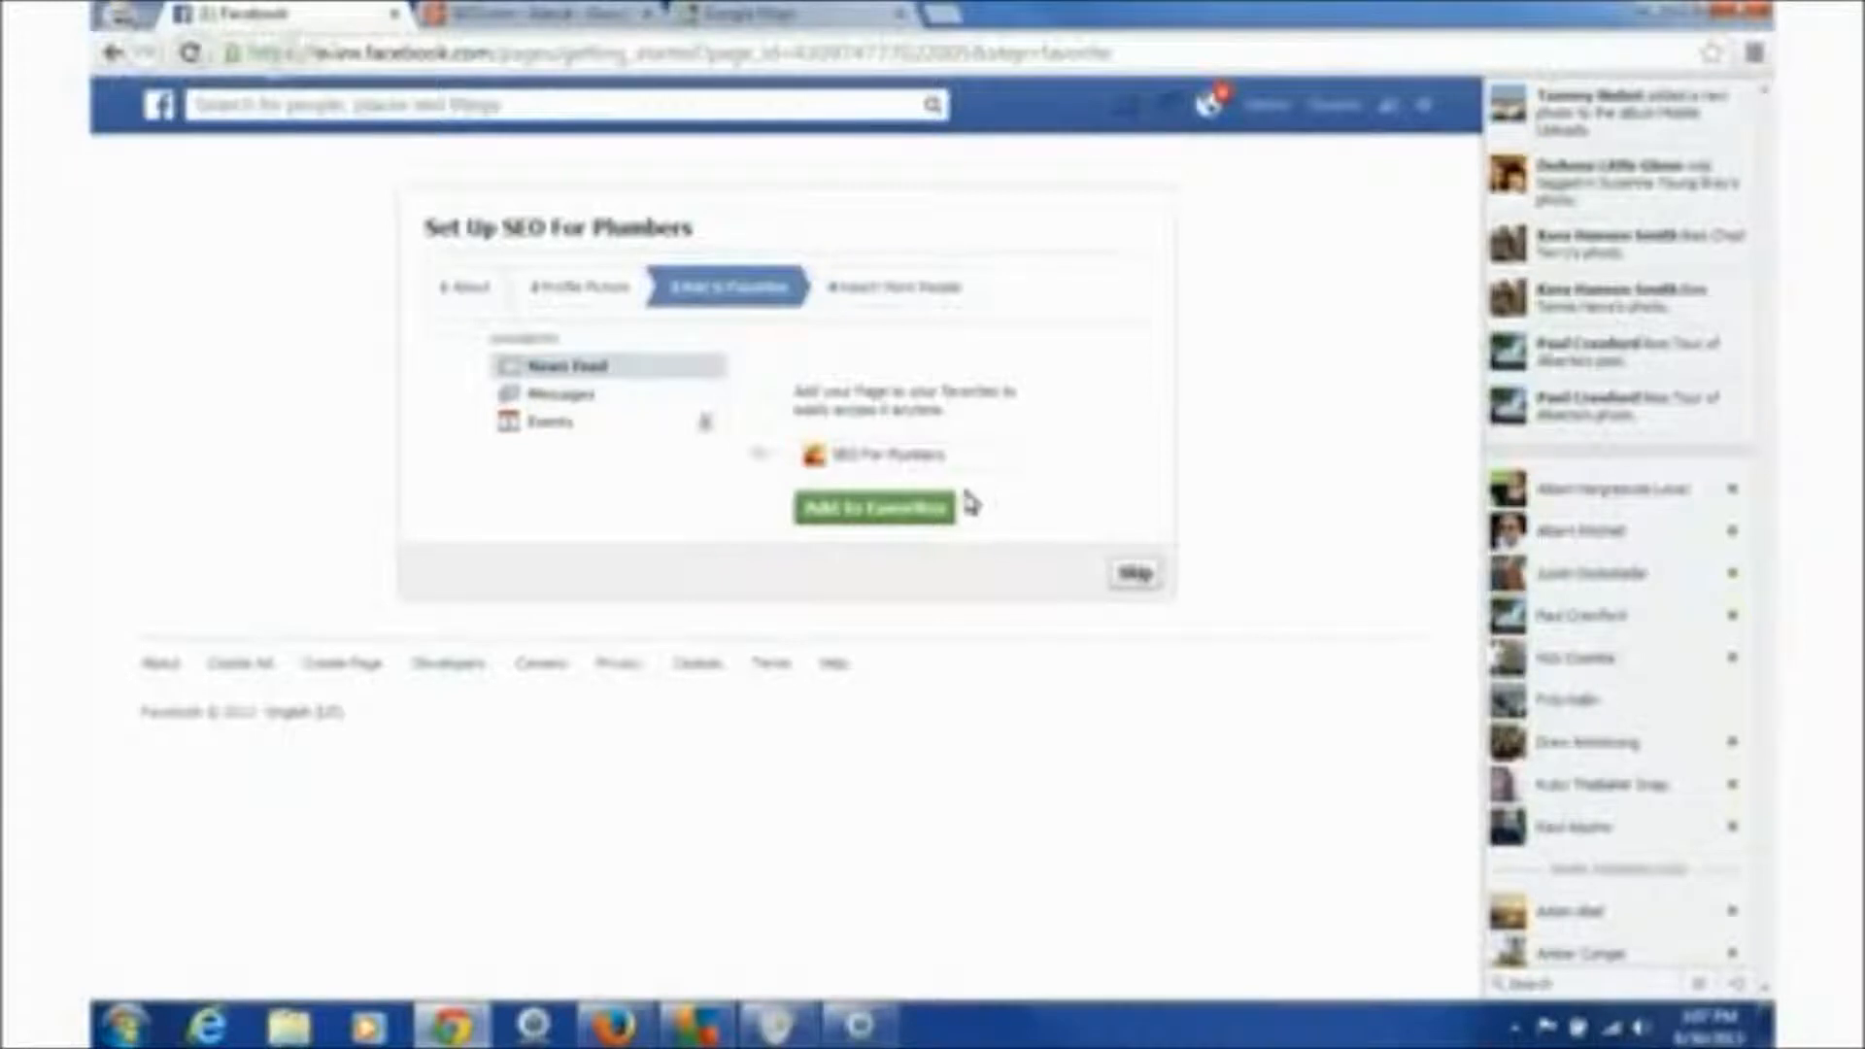
pyautogui.click(884, 509)
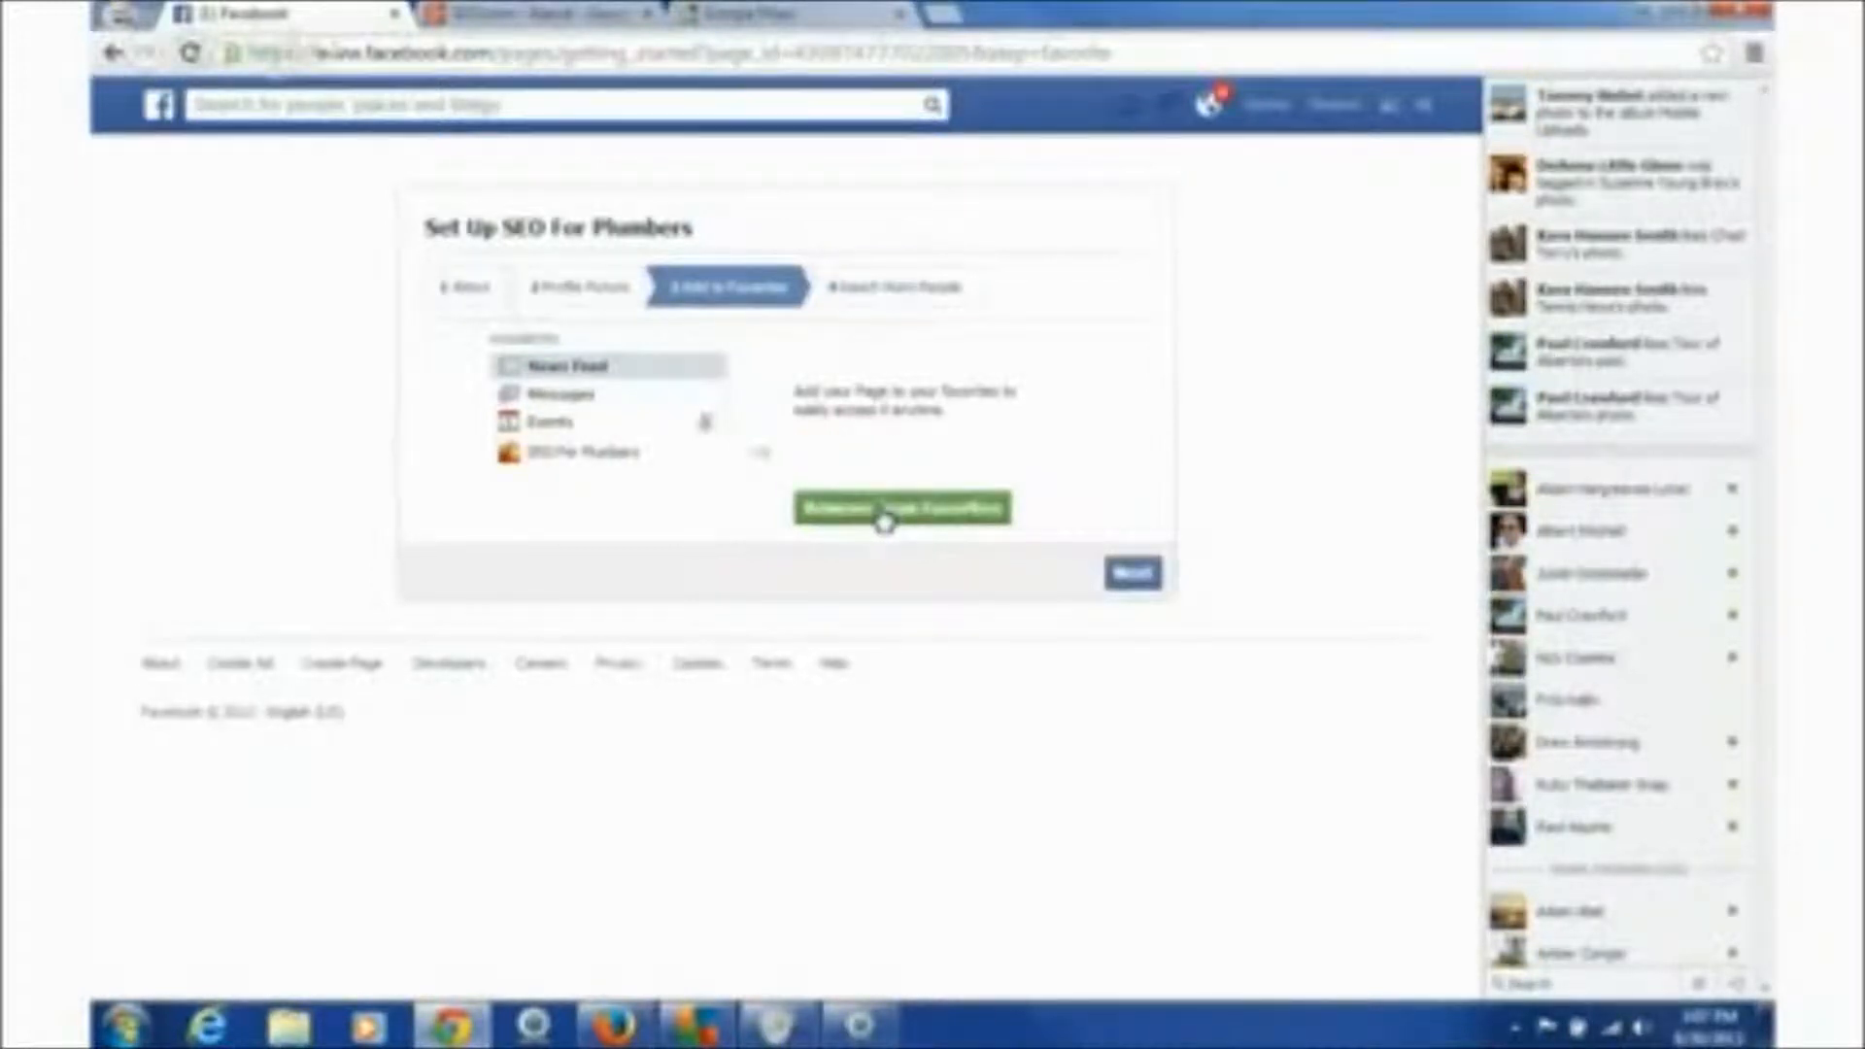
pyautogui.click(1138, 575)
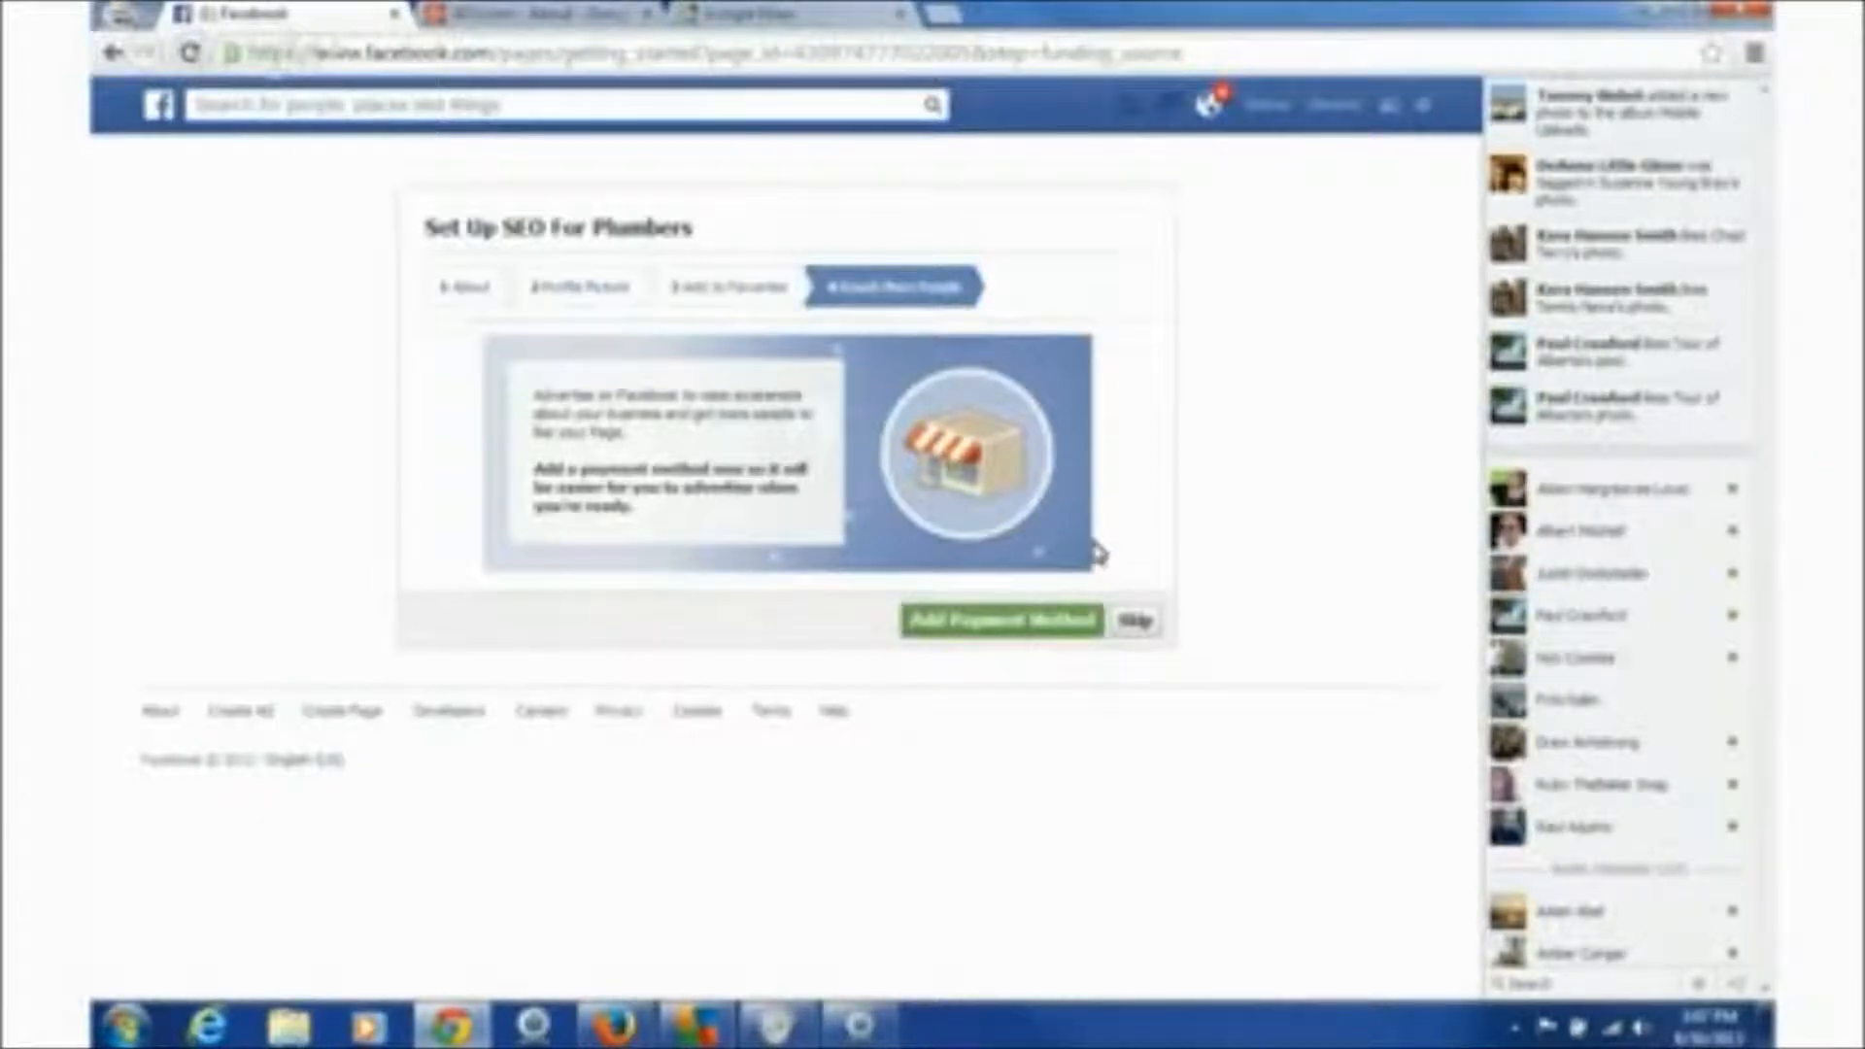
pyautogui.click(1135, 624)
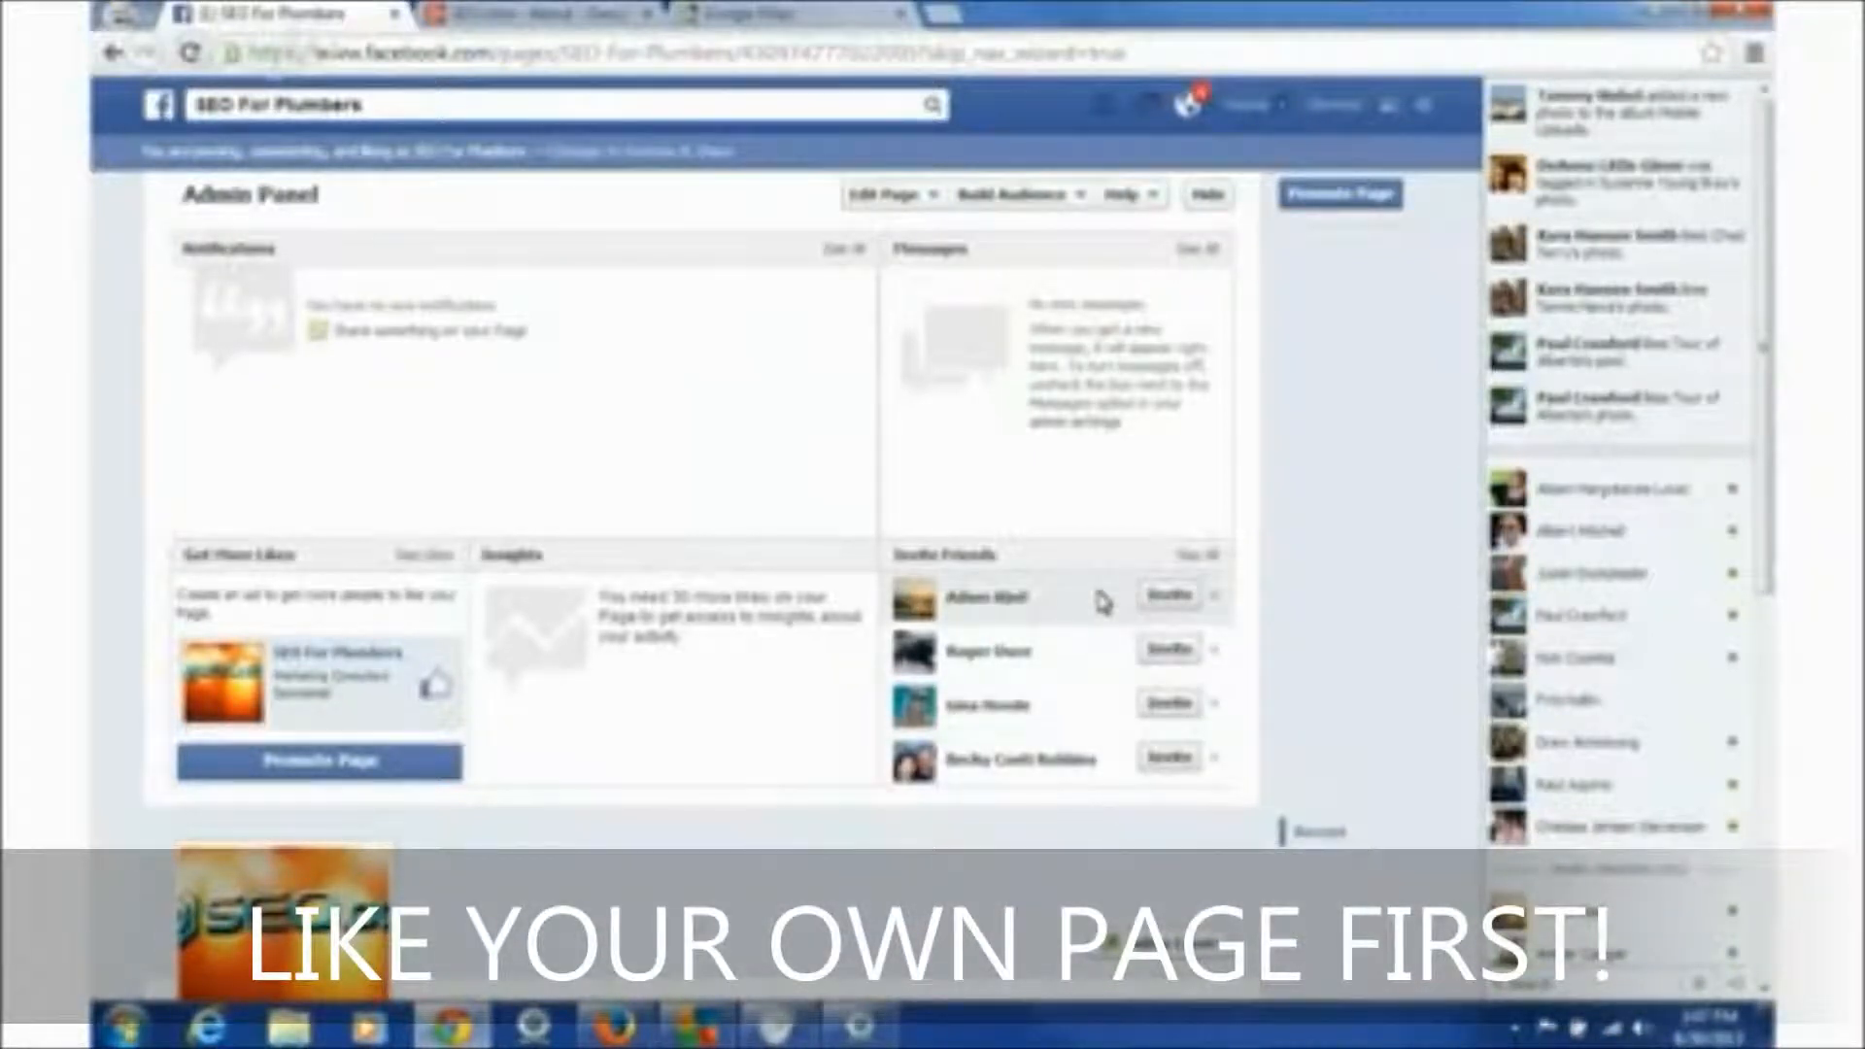
# - Start adding a cover photo to the page and accept the cover photo guidelines
pyautogui.click(930, 198)
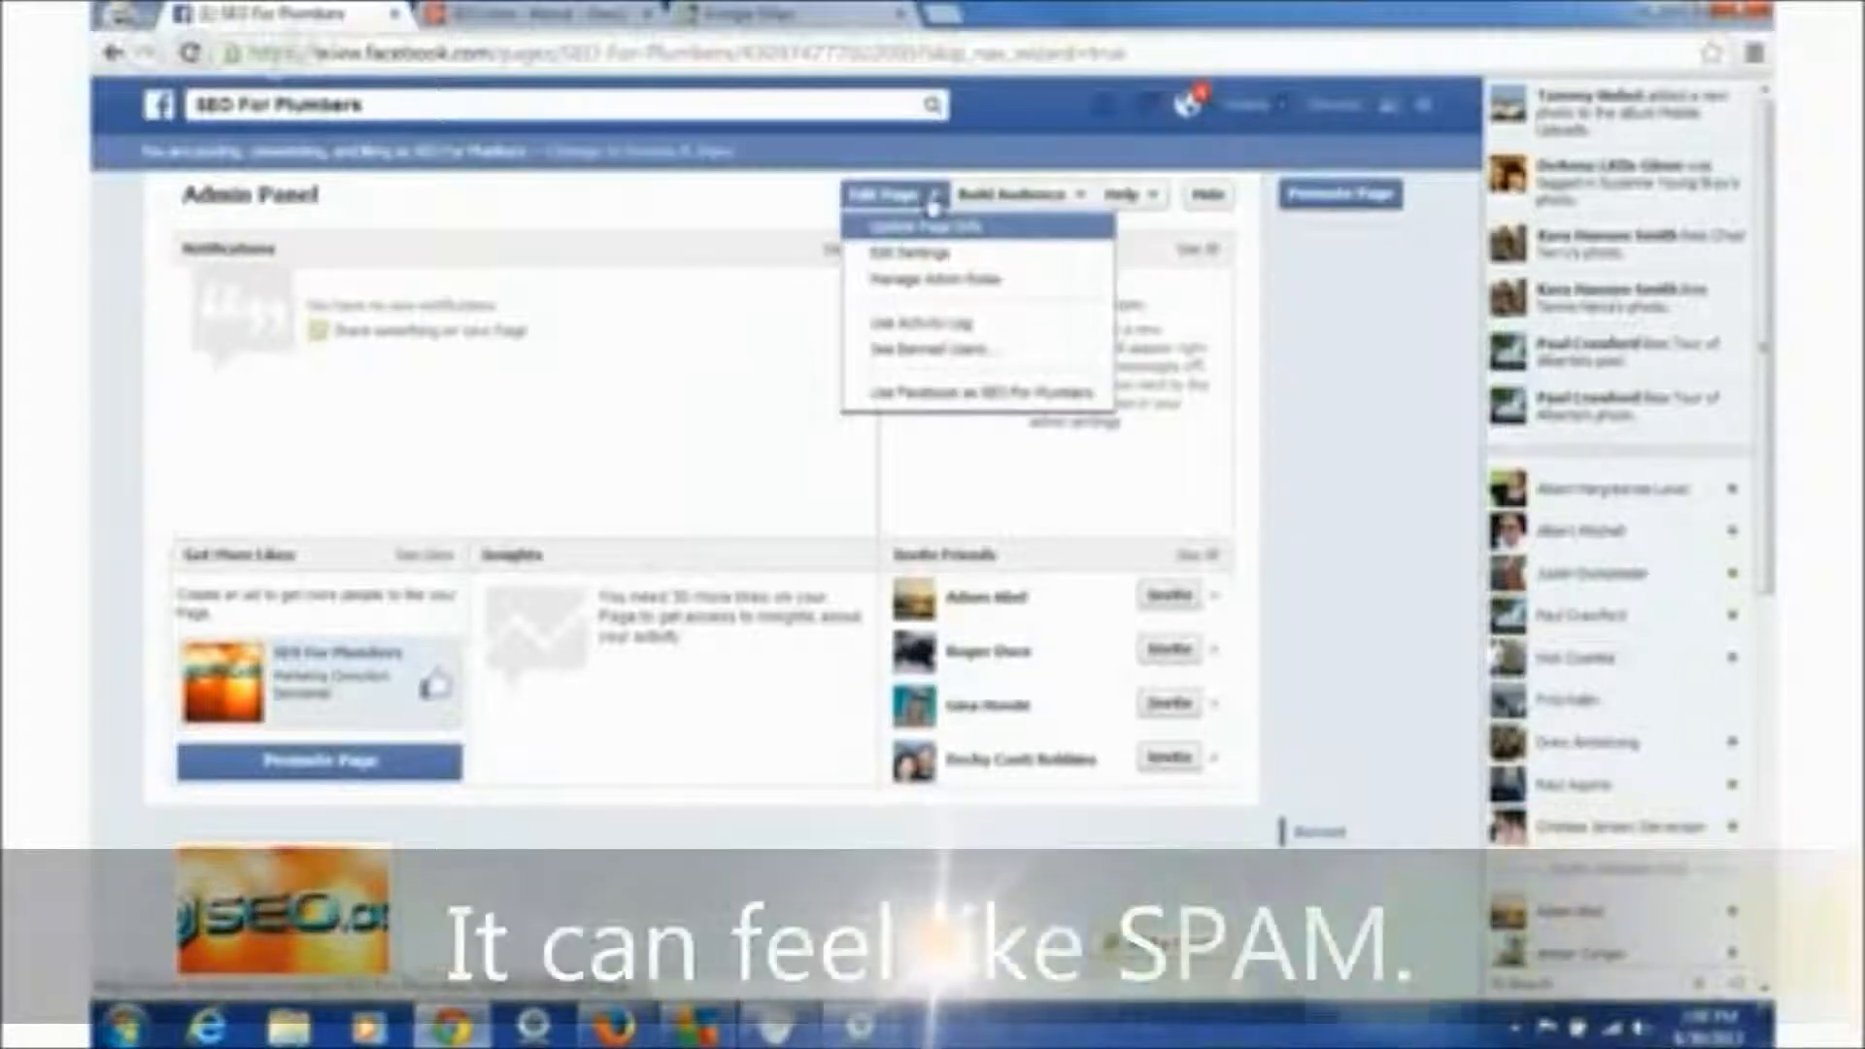
pyautogui.click(627, 639)
pyautogui.scroll(-3, 627, 639)
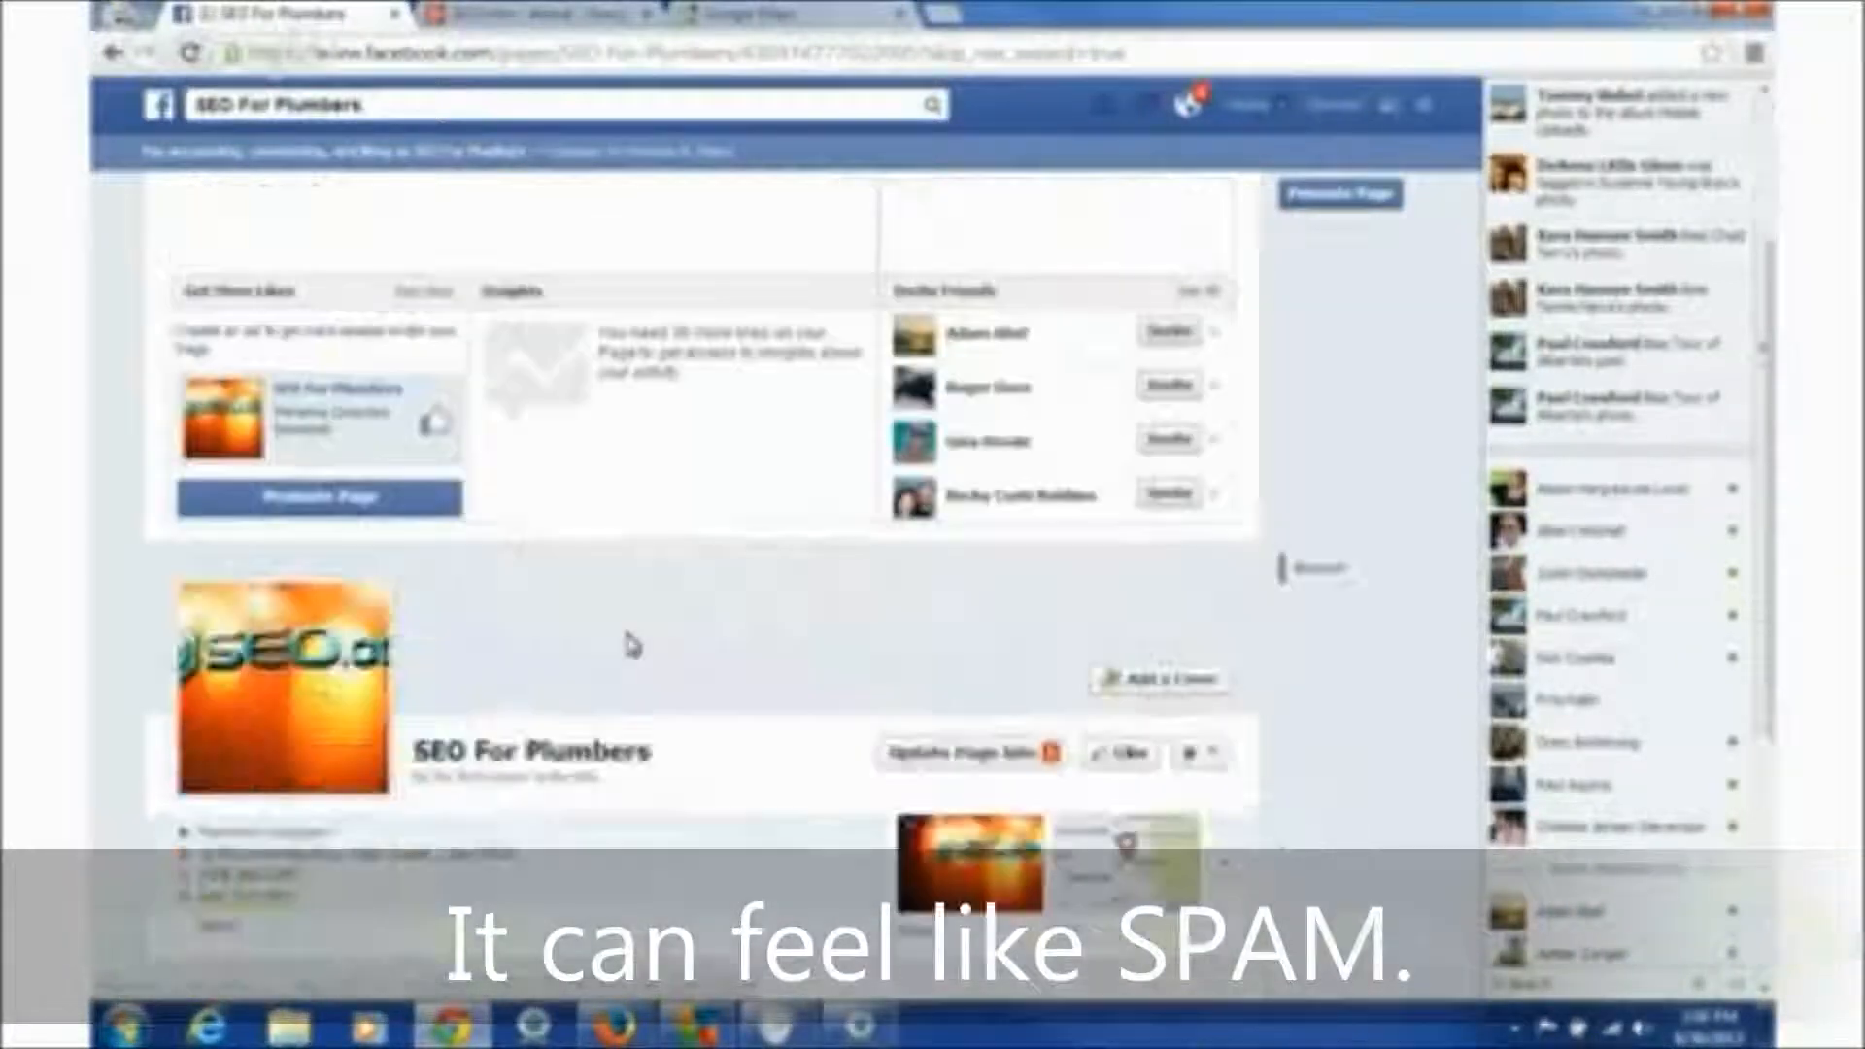
pyautogui.click(1173, 678)
pyautogui.click(1189, 447)
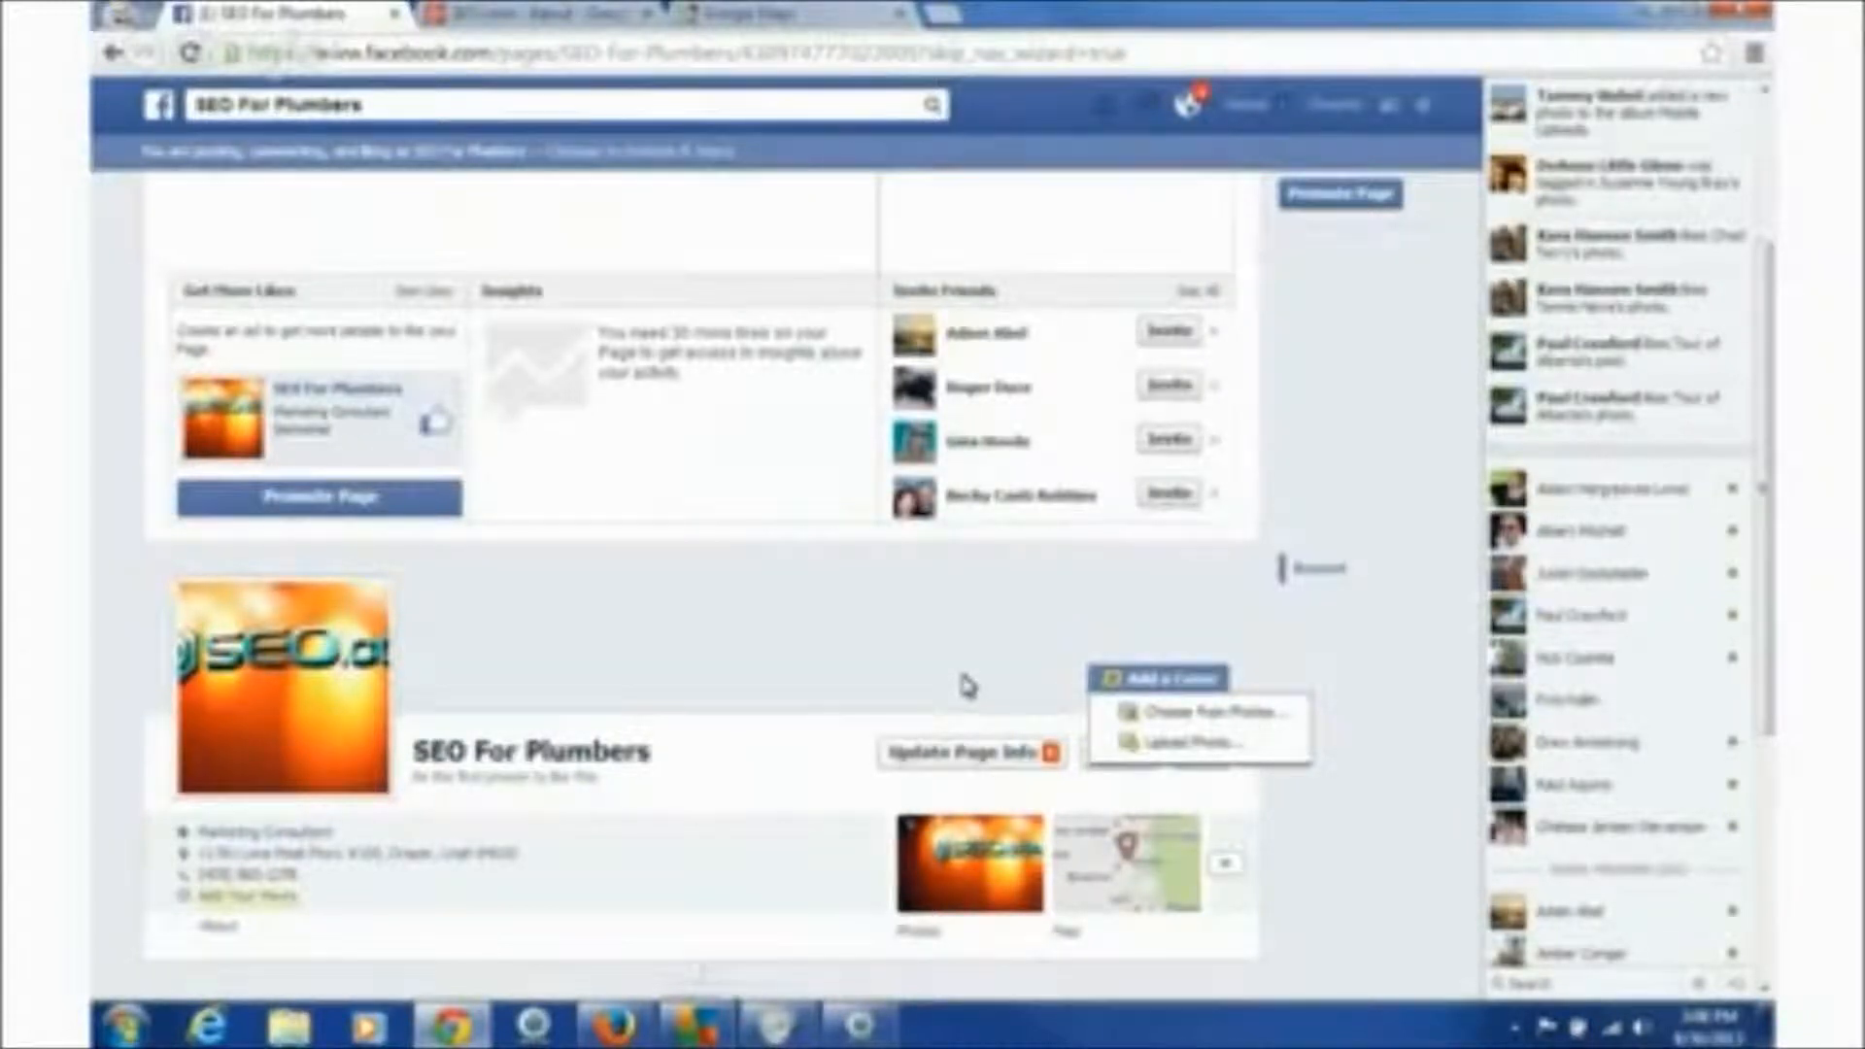
# - Upload the orange SEO.com image from Logo Pics as the cover photo
pyautogui.click(1230, 720)
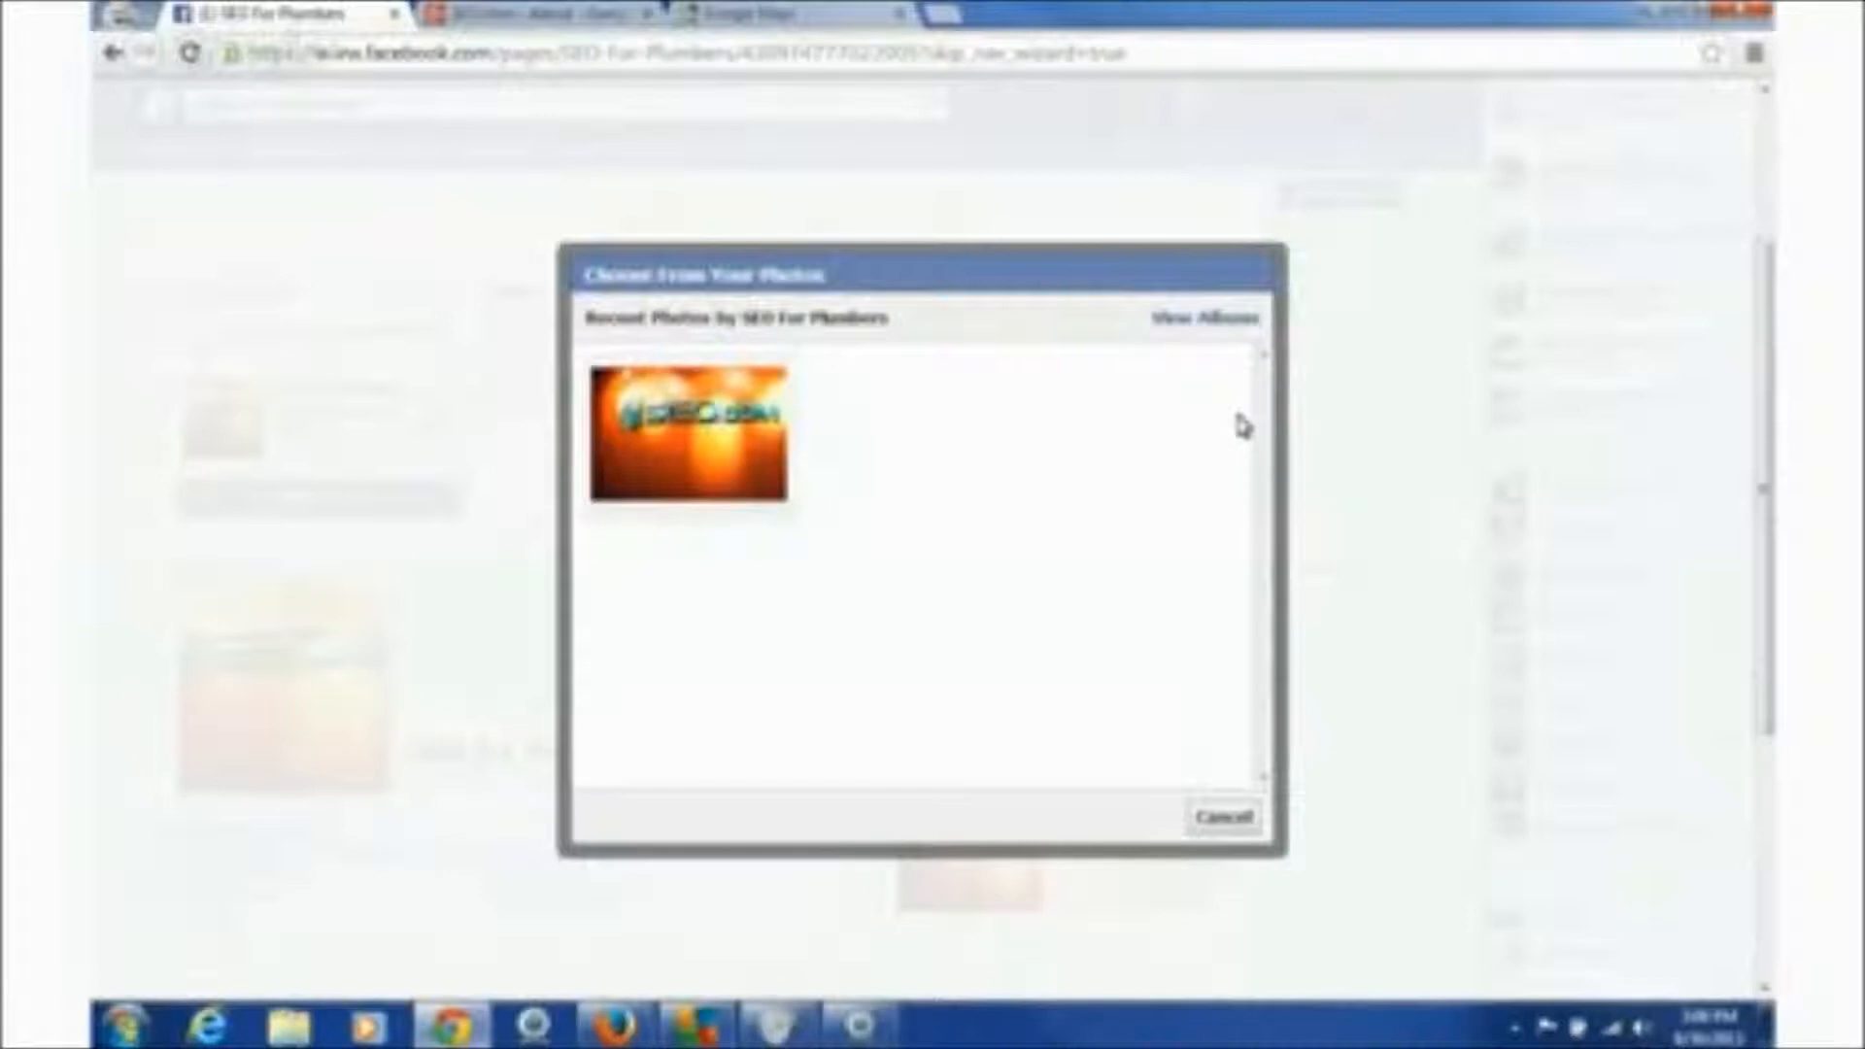
pyautogui.click(1229, 818)
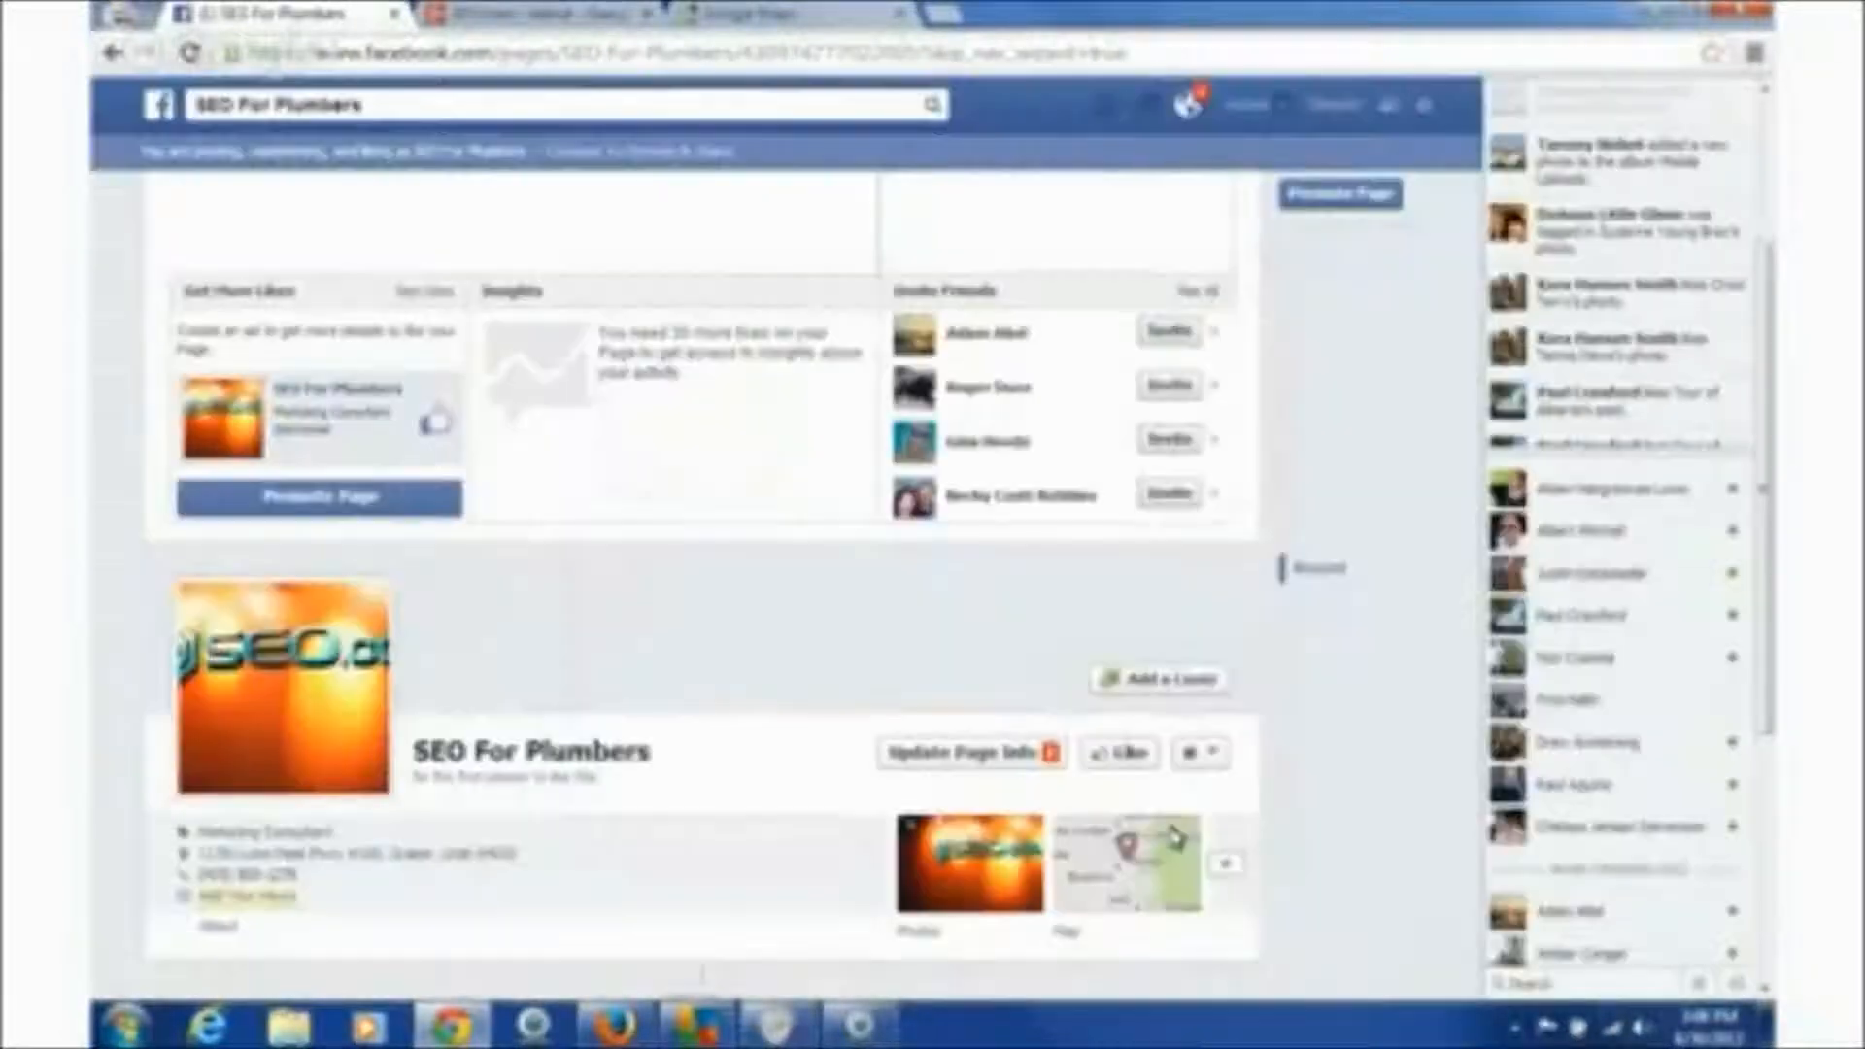
pyautogui.click(1155, 680)
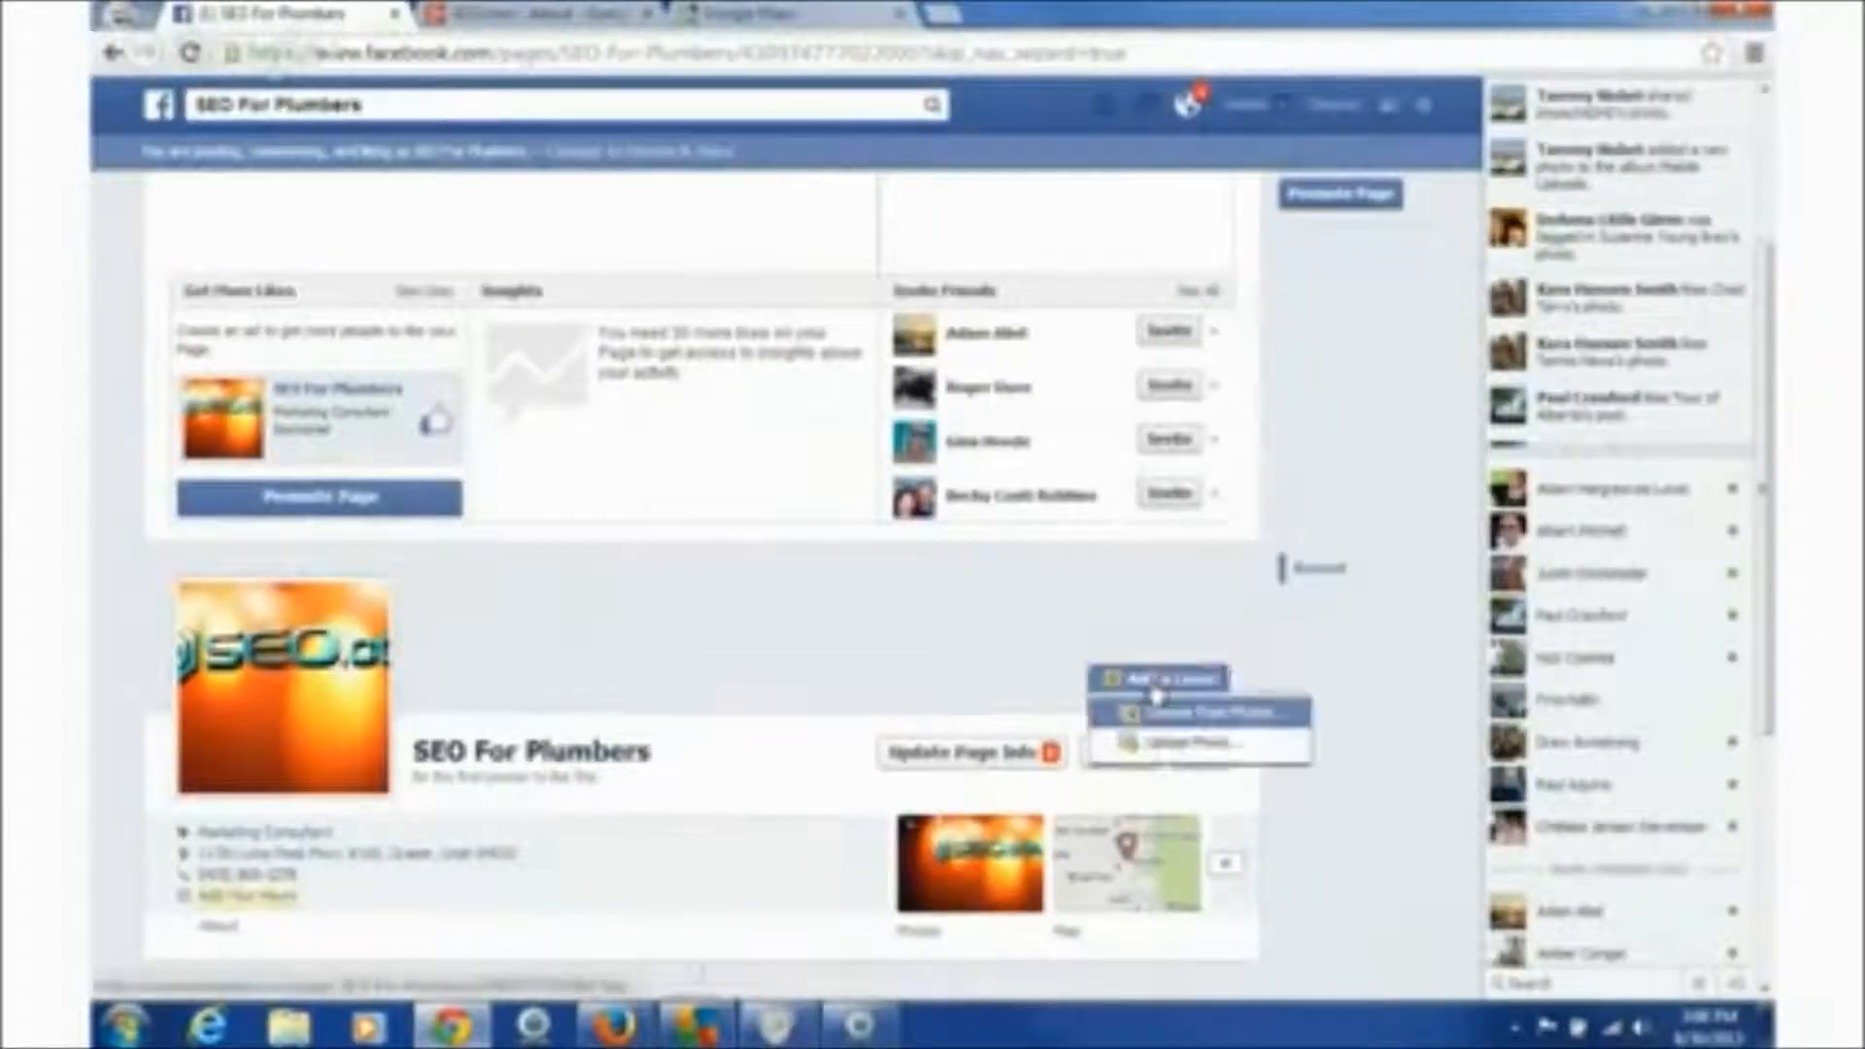
pyautogui.click(1170, 742)
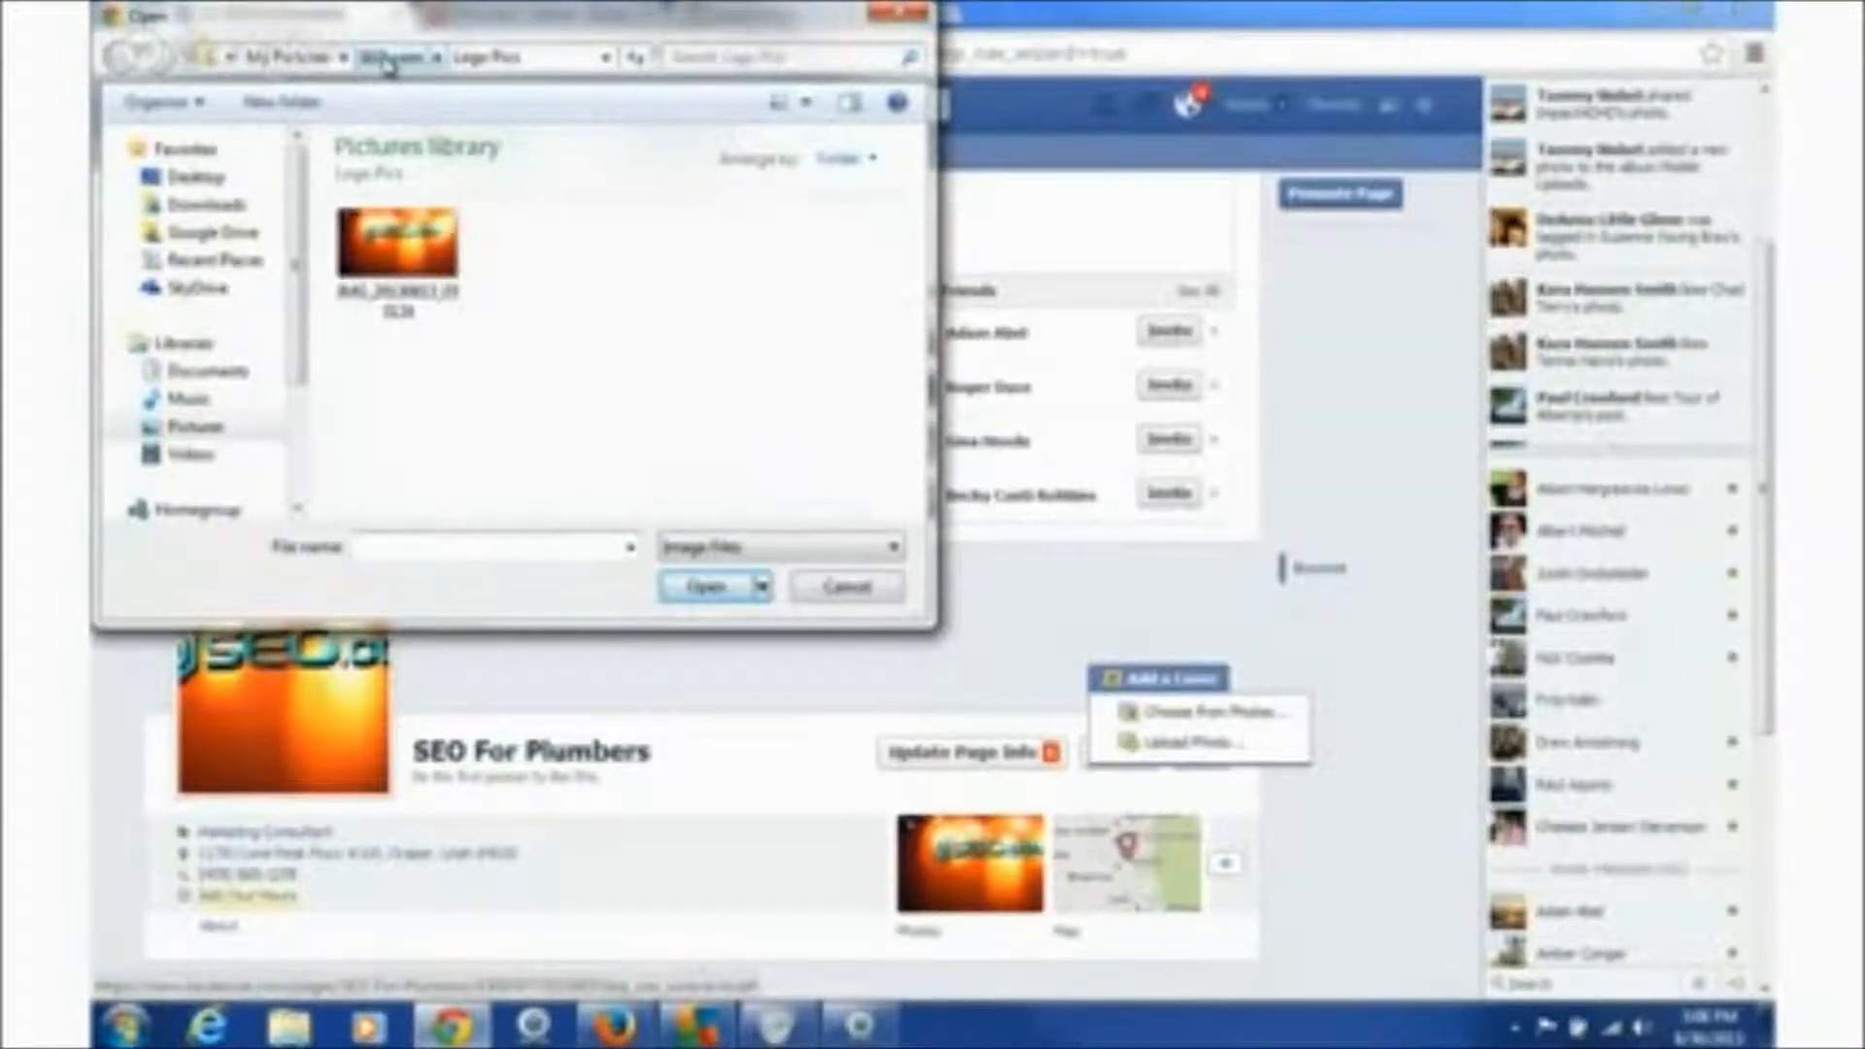
pyautogui.click(398, 245)
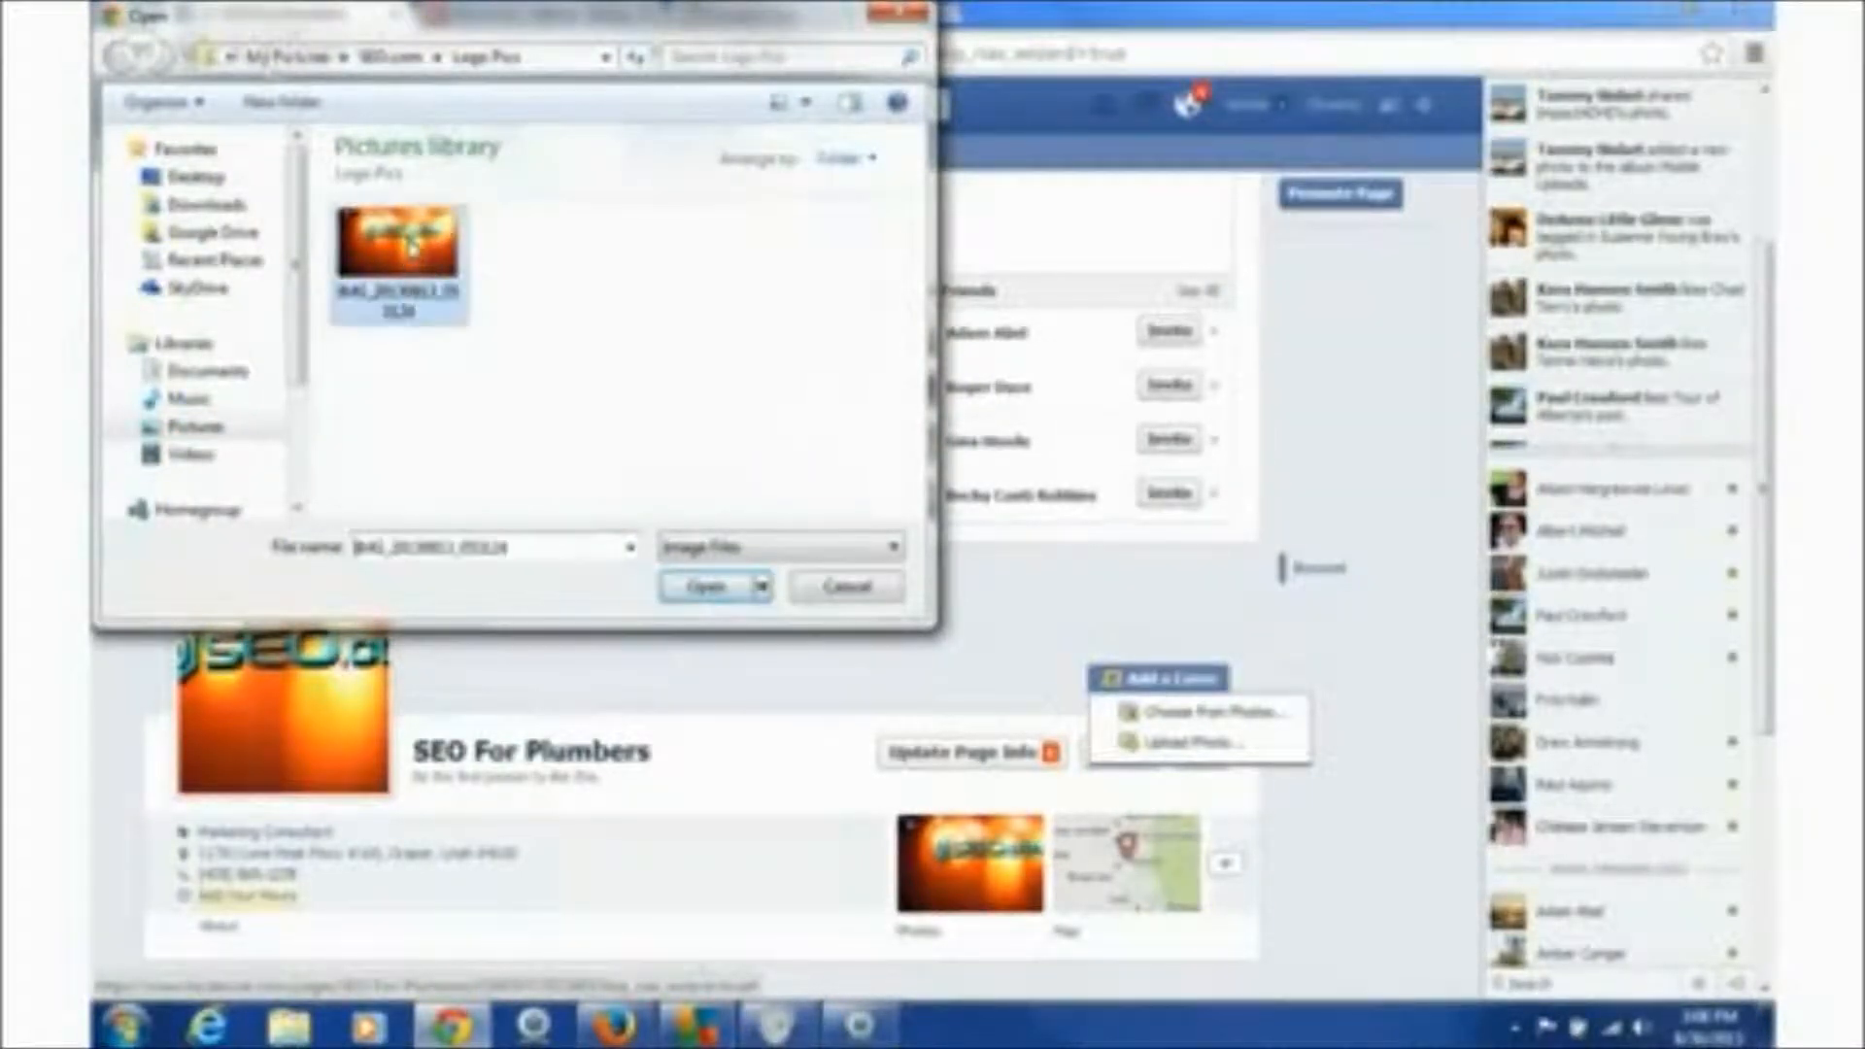
pyautogui.click(674, 590)
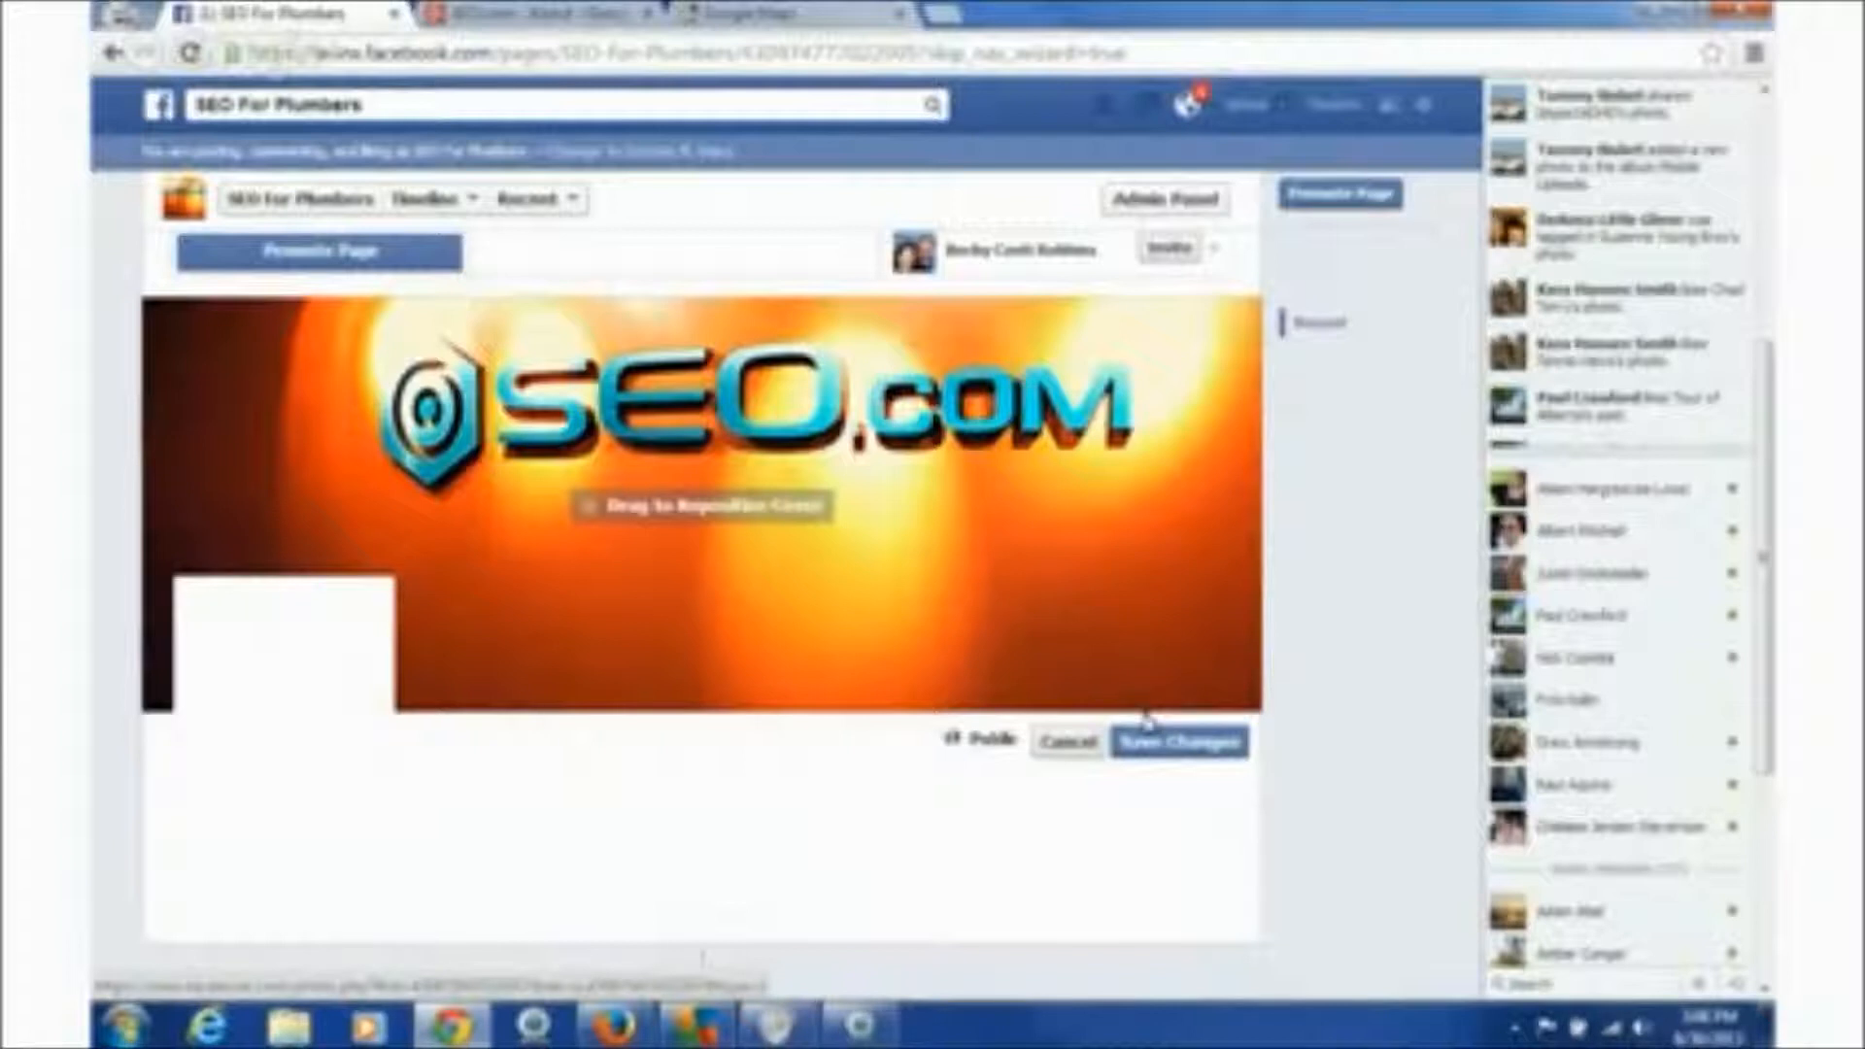
# - Save the orange SEO.com cover photo, then review the updated page
pyautogui.click(1175, 750)
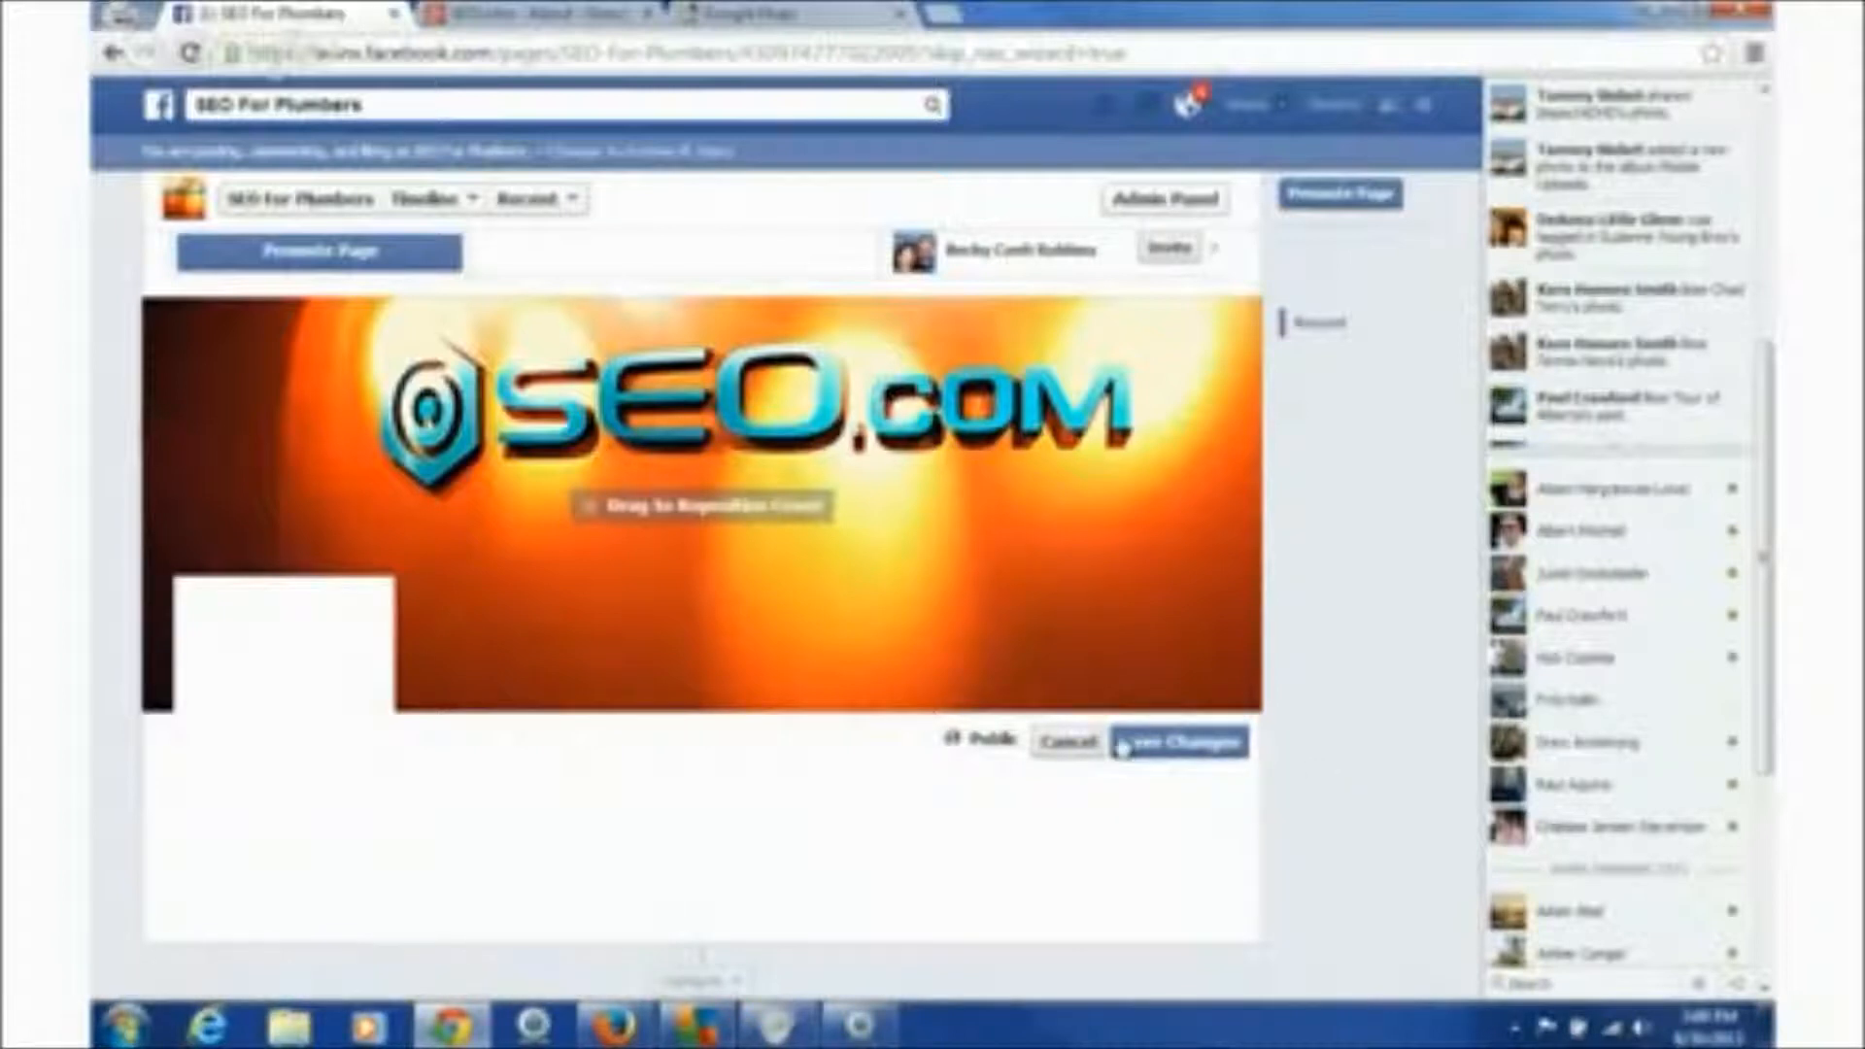
pyautogui.click(1180, 743)
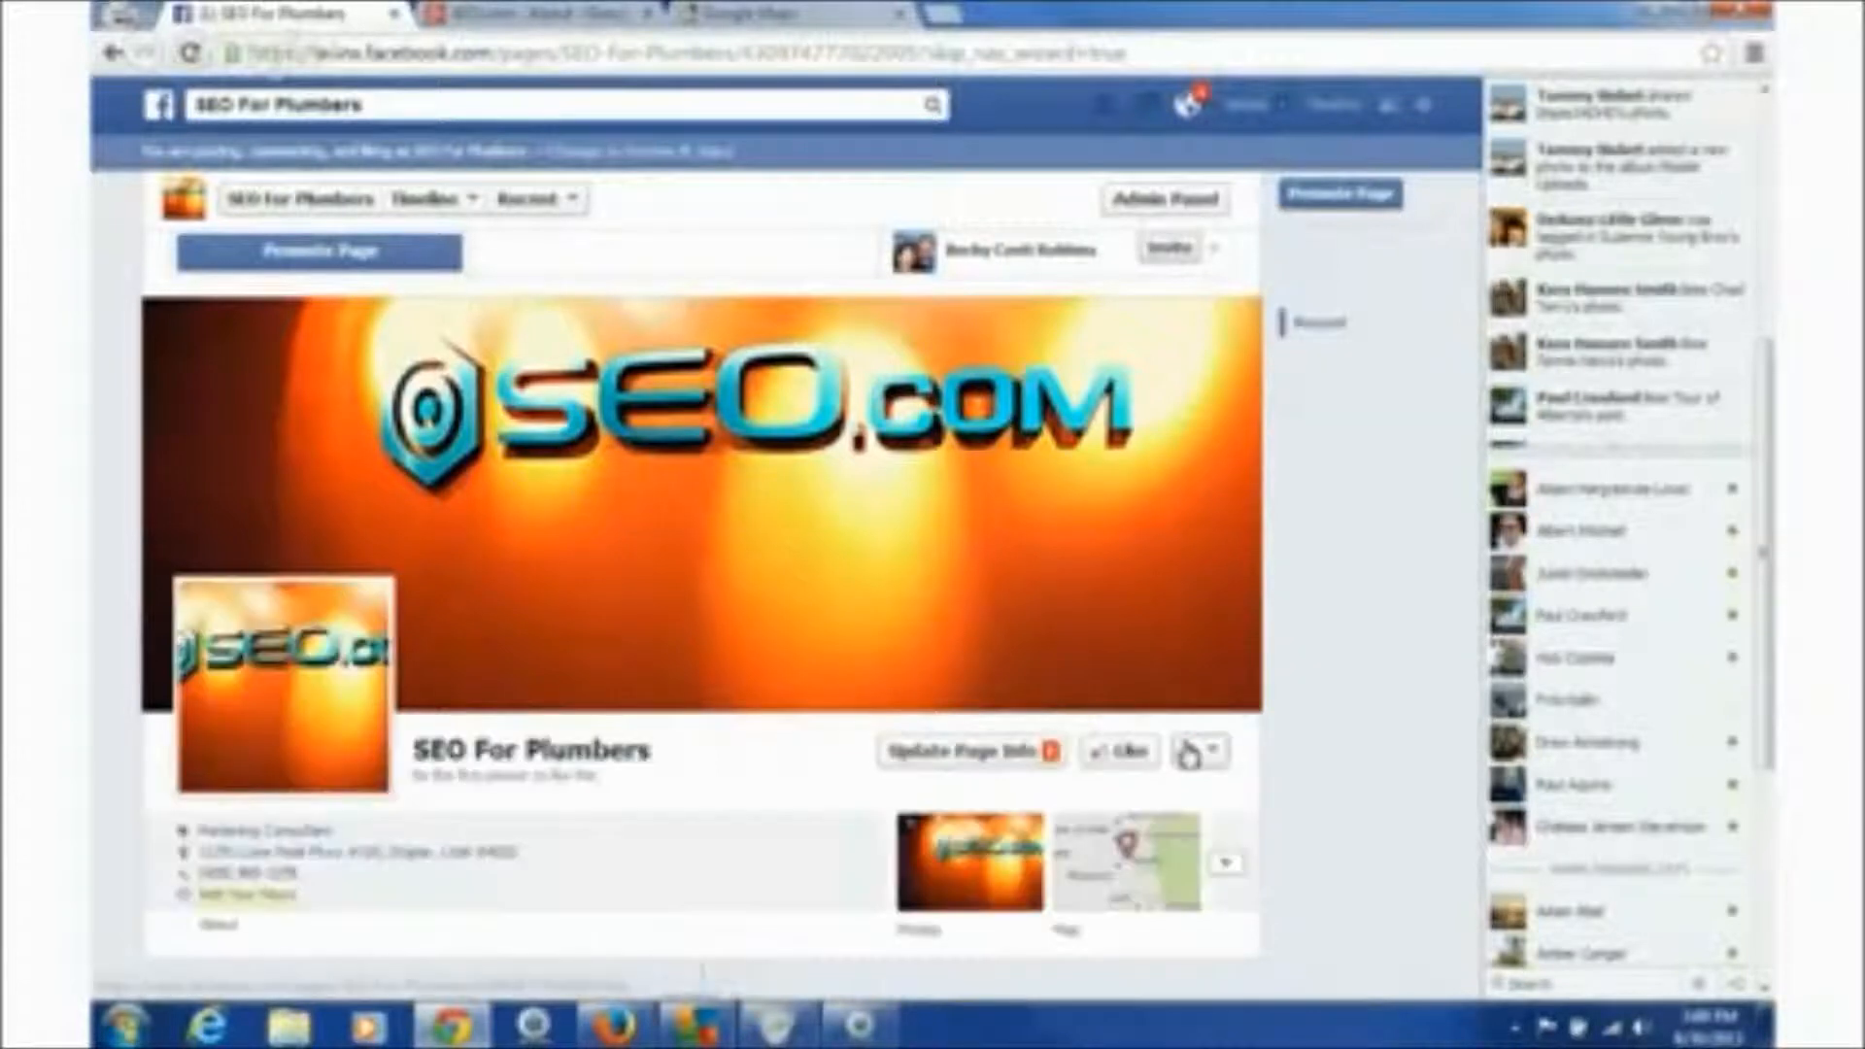
pyautogui.scroll(-5, 1187, 753)
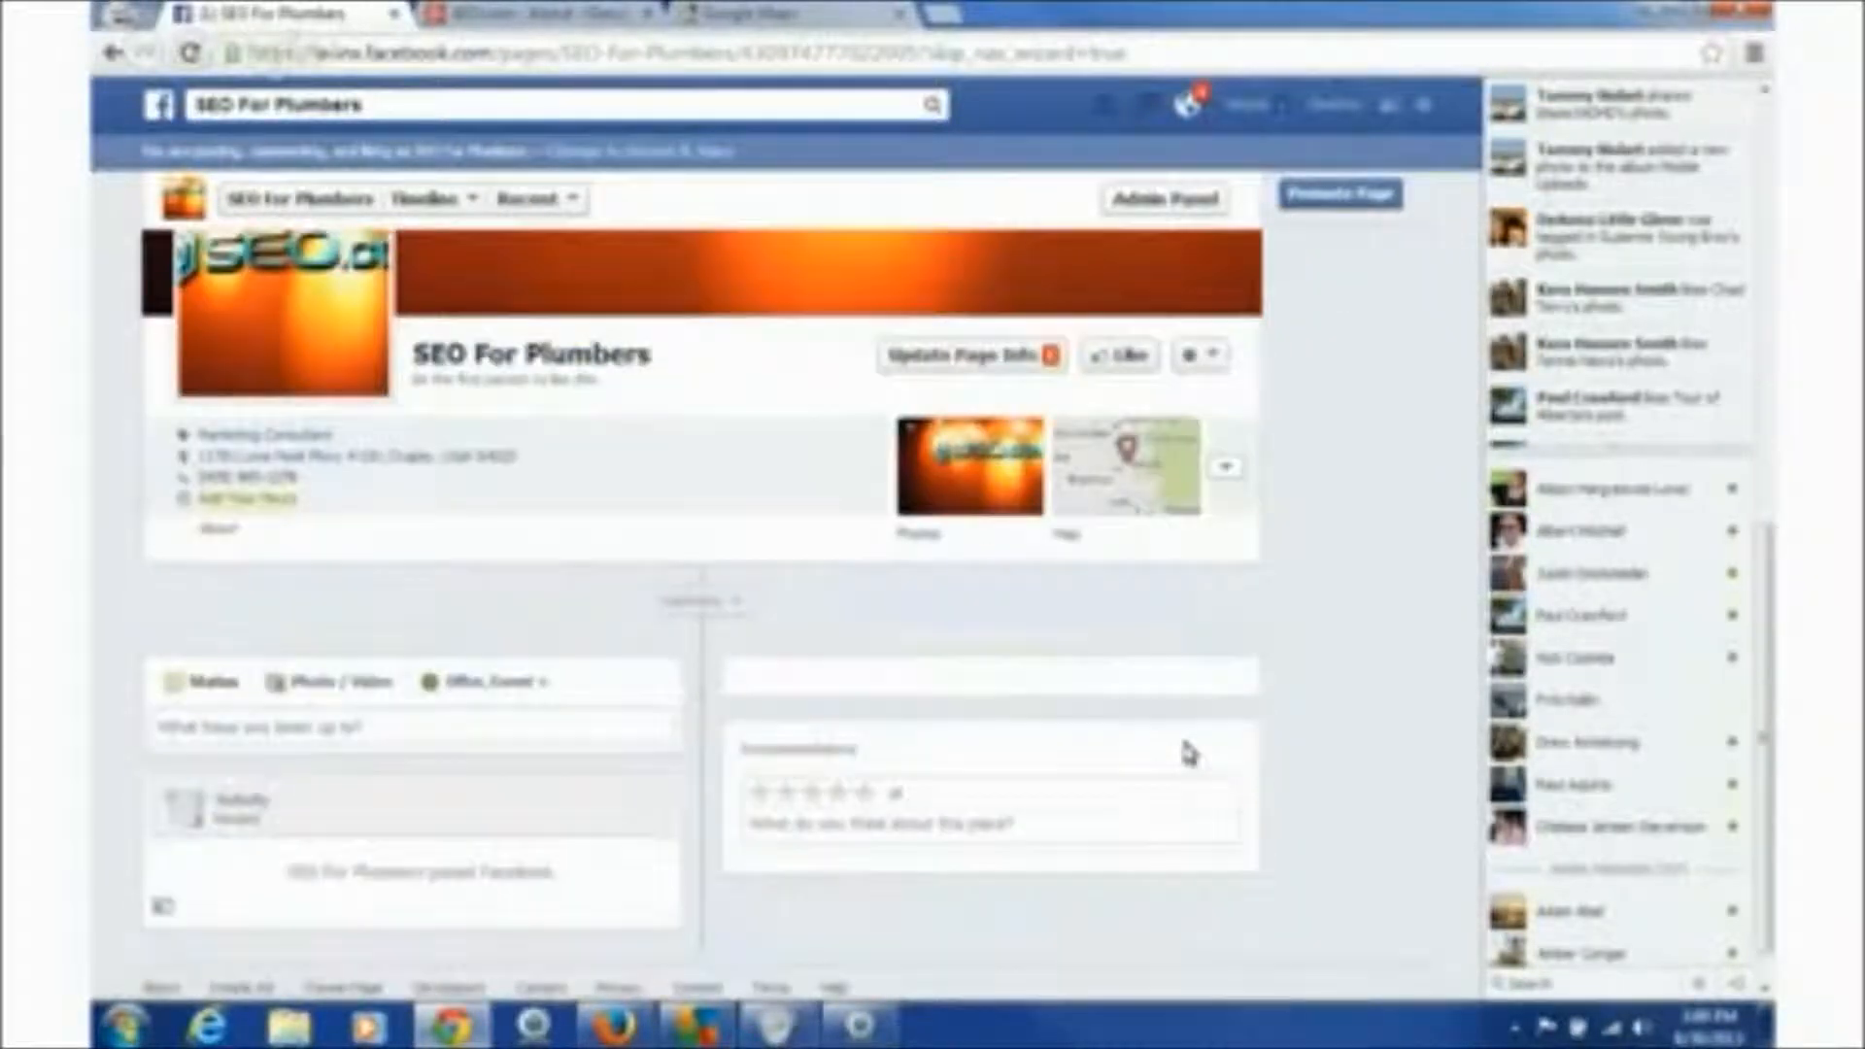
pyautogui.scroll(10, 1191, 757)
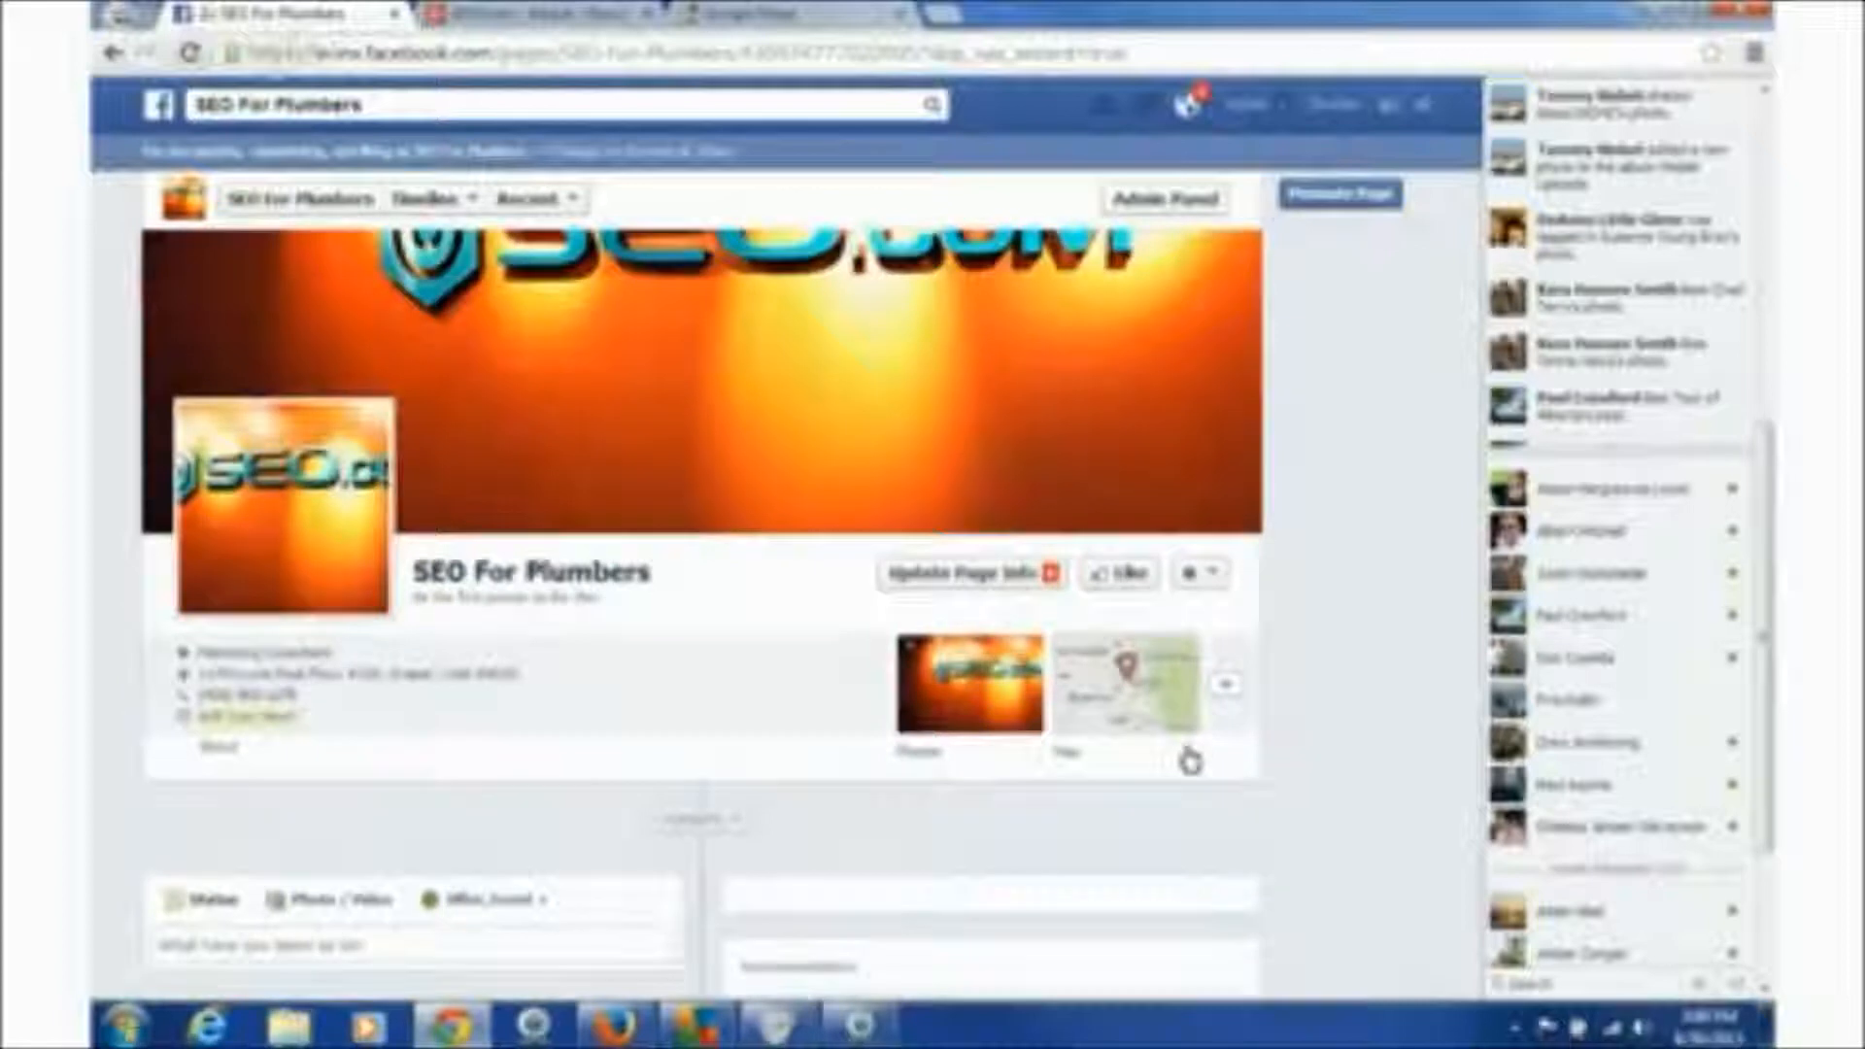
pyautogui.scroll(2, 1190, 759)
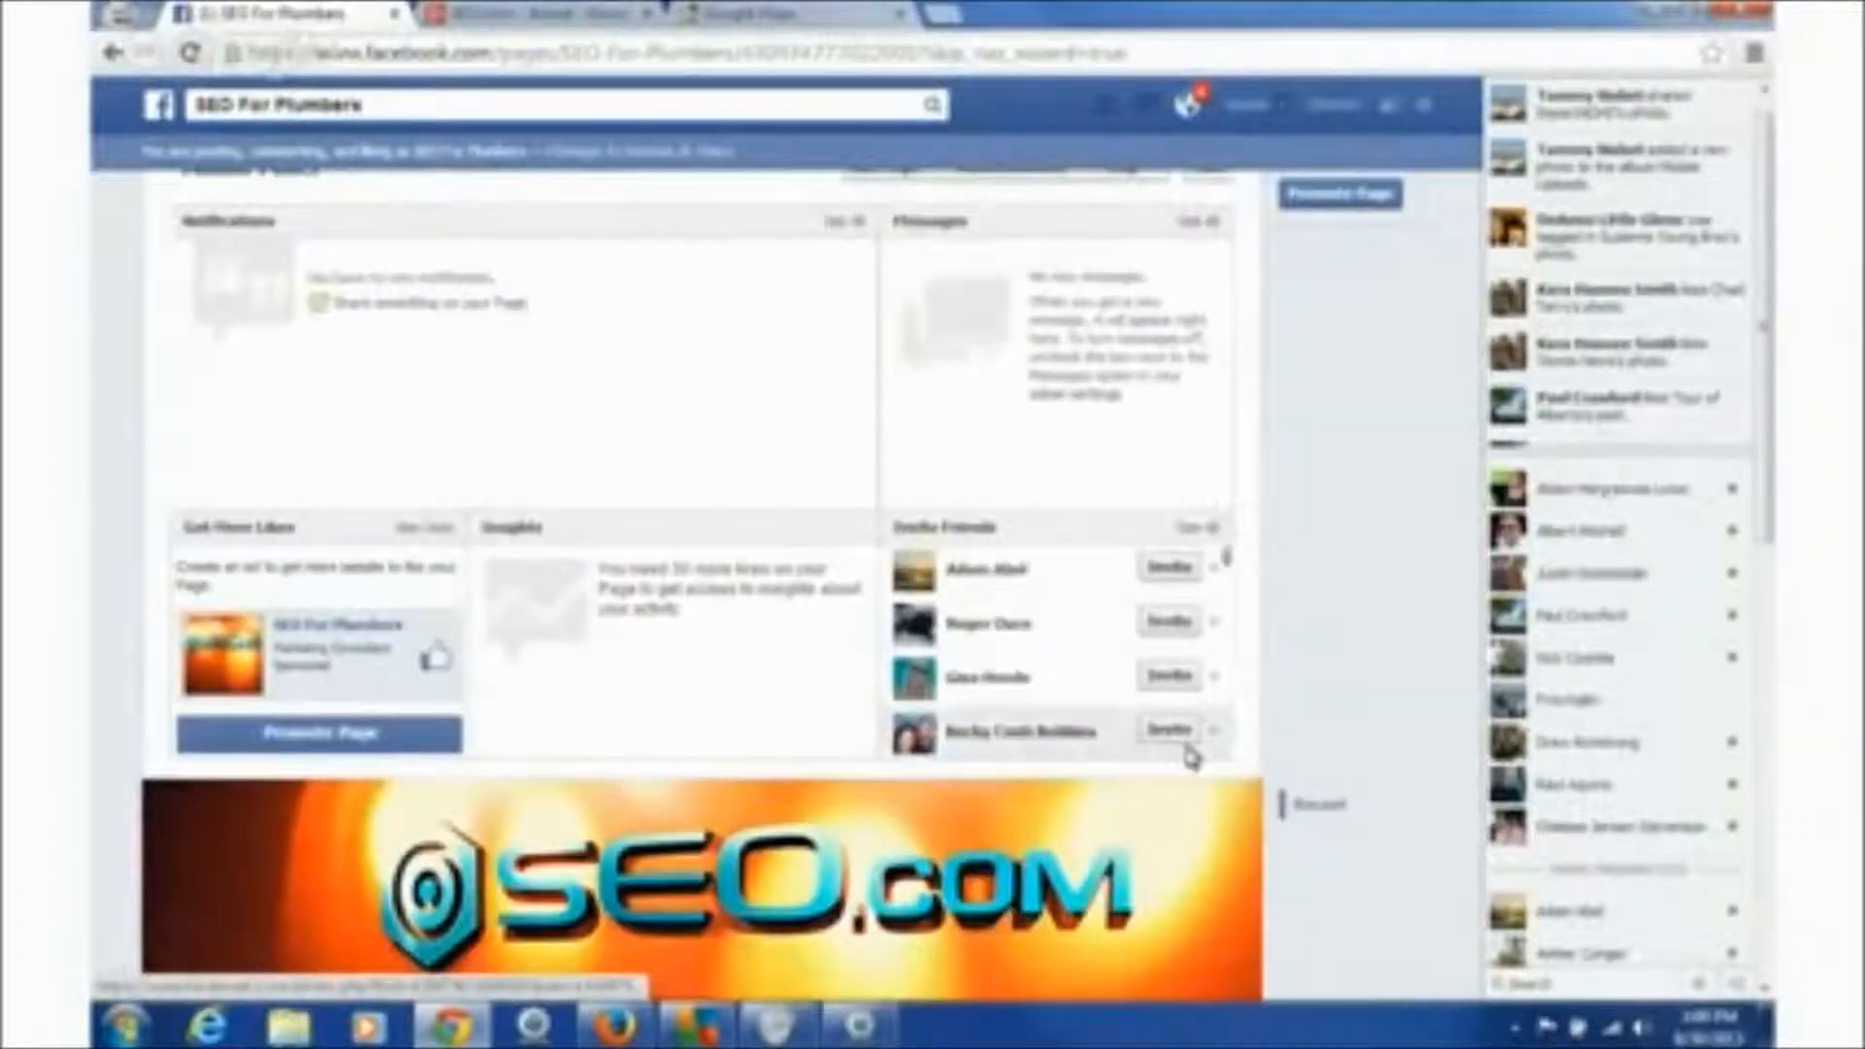